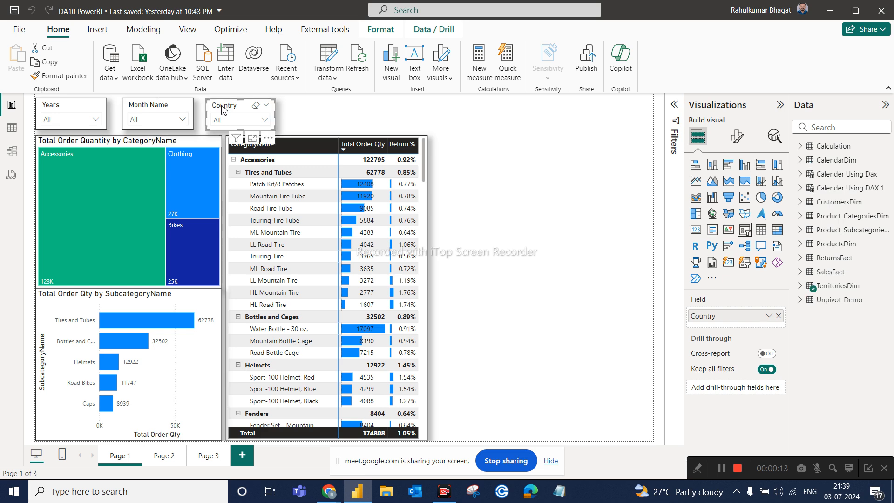
Shift the Country slicer slightly to the right, away from the Month Name slicer.
drag(224, 110, 230, 109)
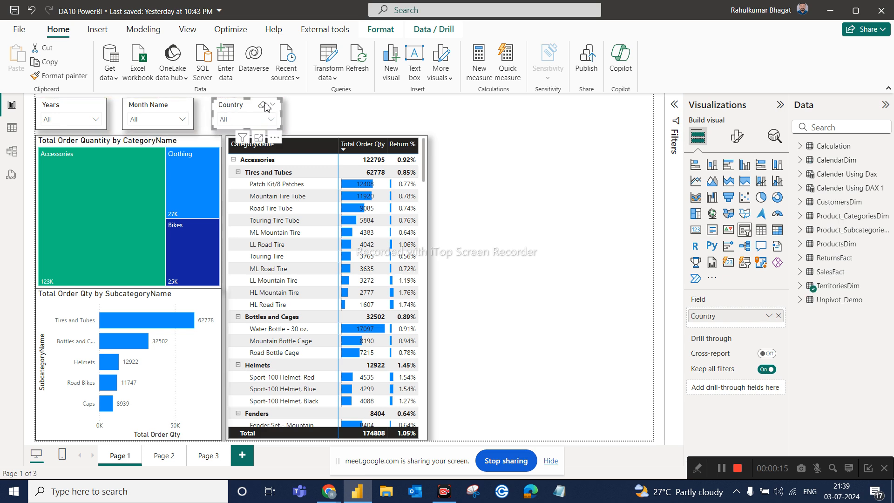
click(394, 110)
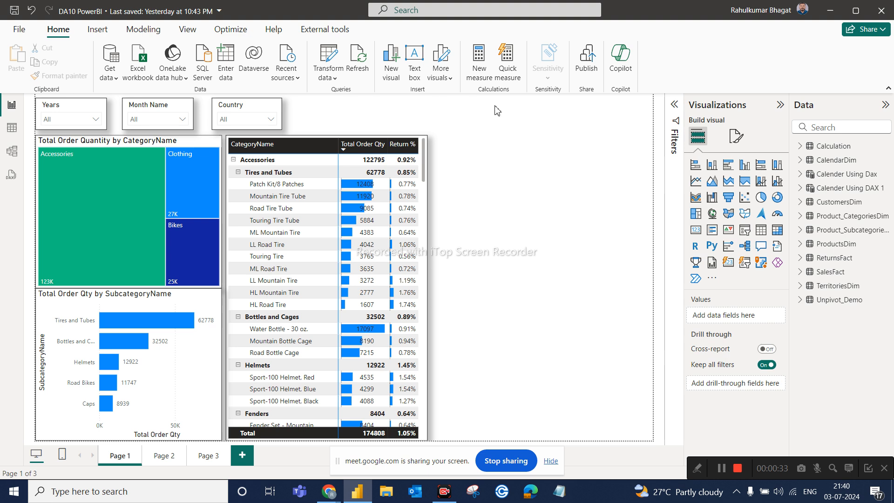
Add a new slicer to the report page using the Date field from the CalendarDim table.
click(746, 232)
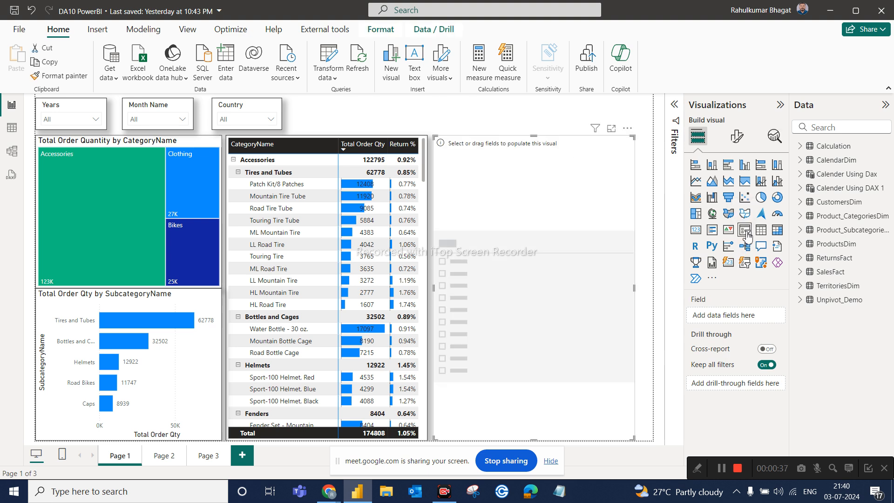
click(802, 160)
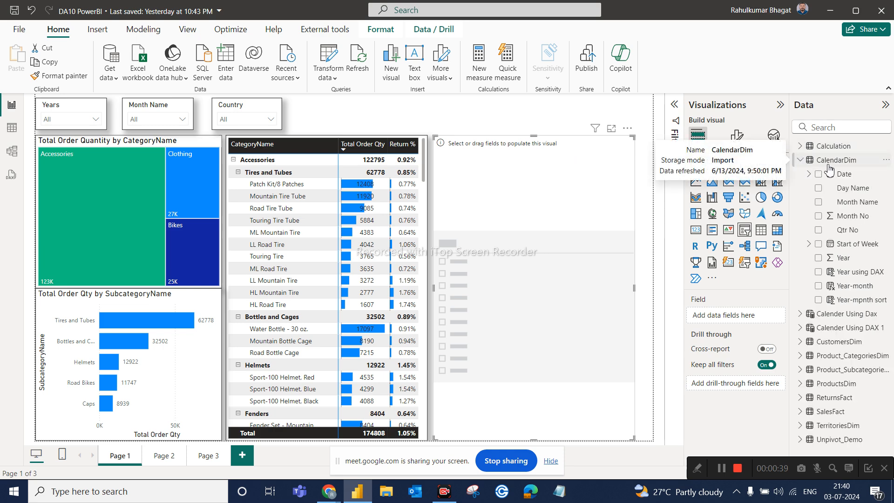
drag(847, 180, 736, 316)
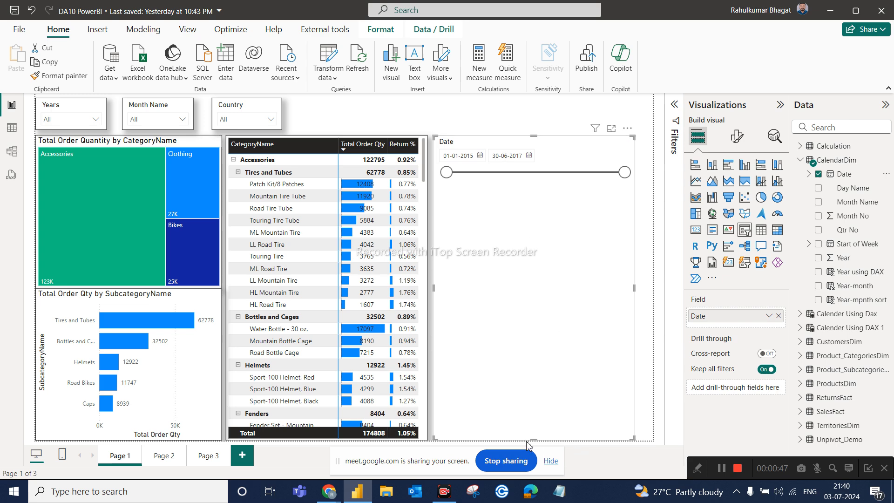
Shrink the Date slicer's height and width and place it beside the Country slicer, above the category matrix.
drag(535, 440, 547, 183)
drag(551, 146, 405, 112)
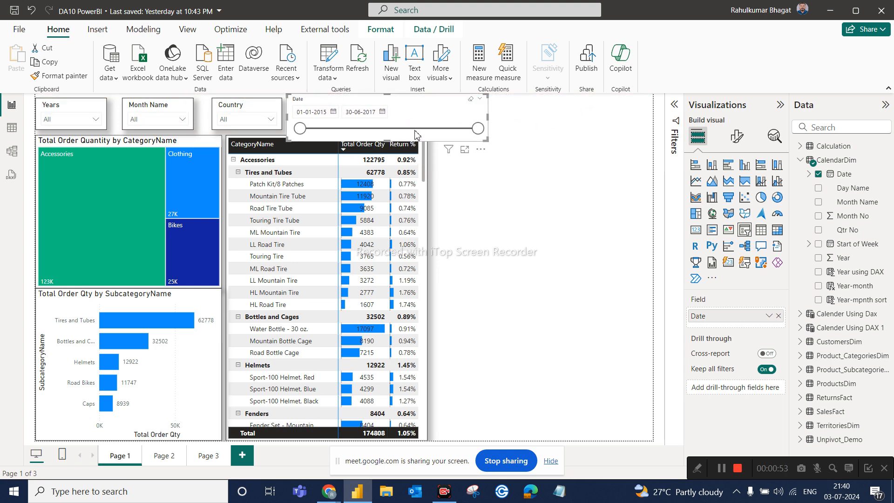
drag(387, 140, 392, 129)
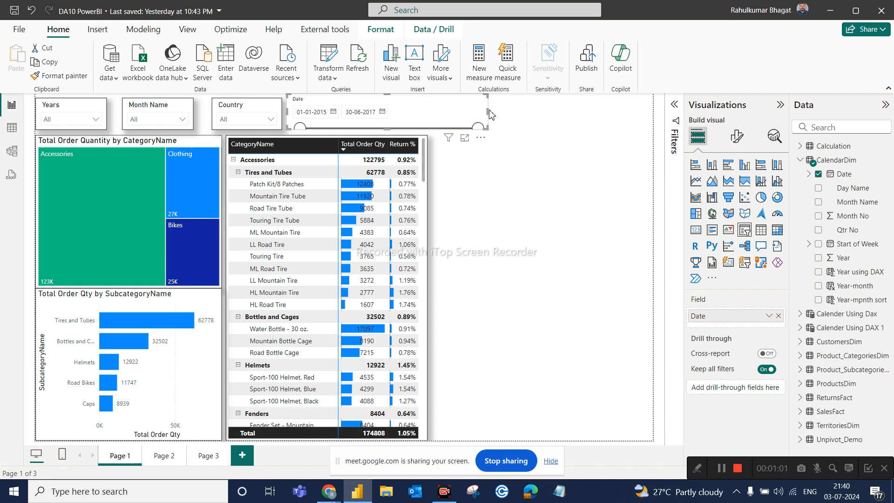
drag(490, 111, 427, 118)
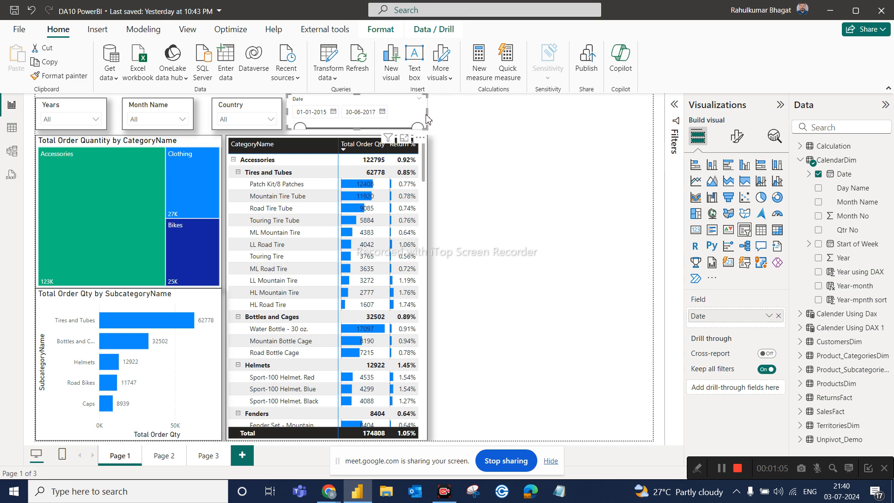
Filter the report with the Date slicer's end date set to 15 January 2015, and clear that selection.
click(332, 112)
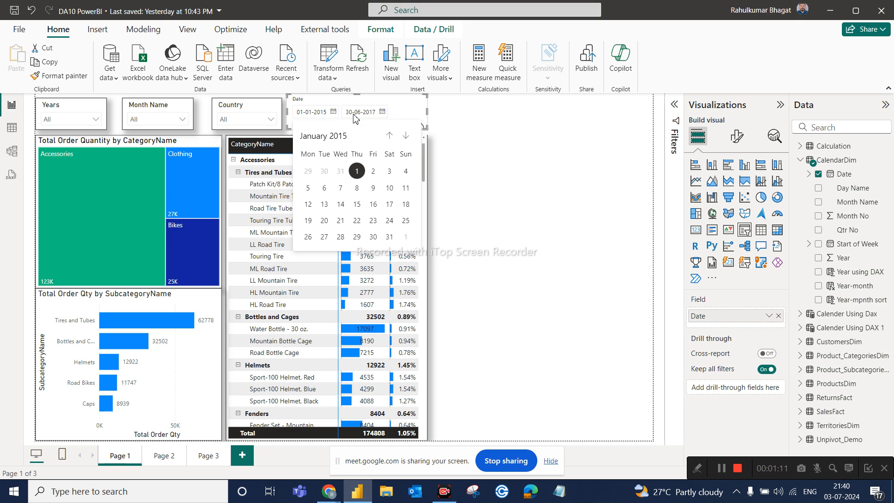
click(383, 113)
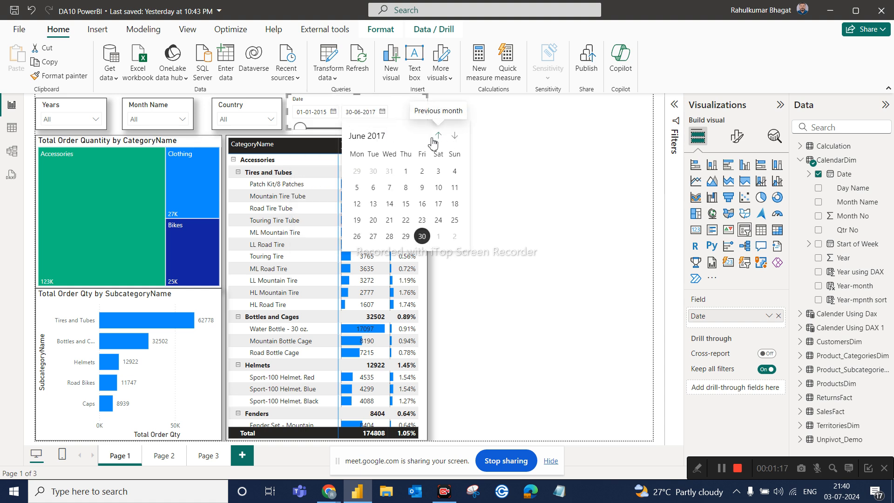
click(381, 137)
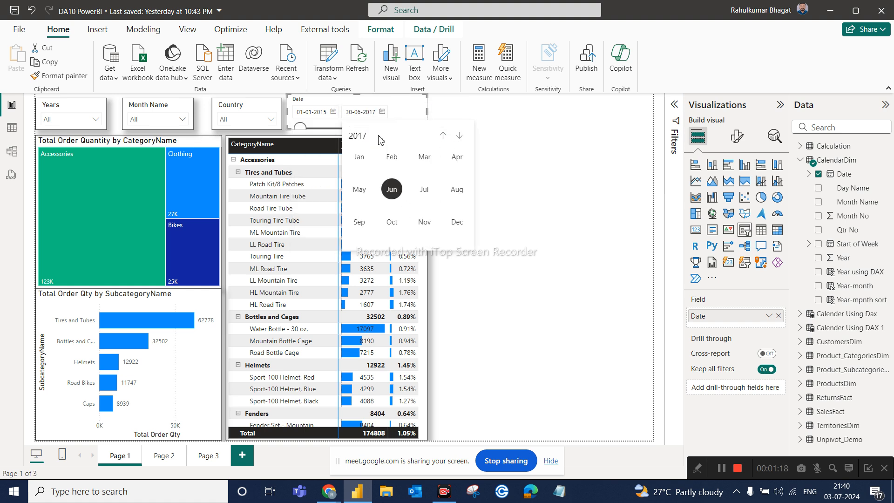
click(444, 136)
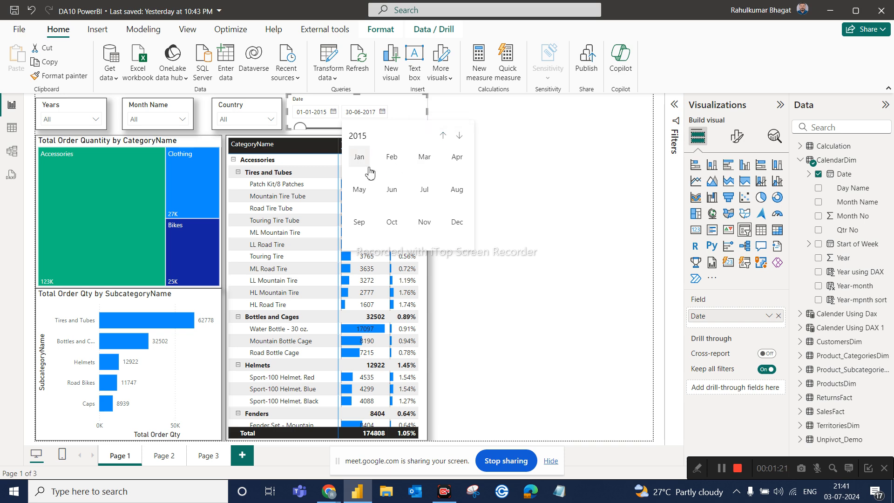
click(359, 157)
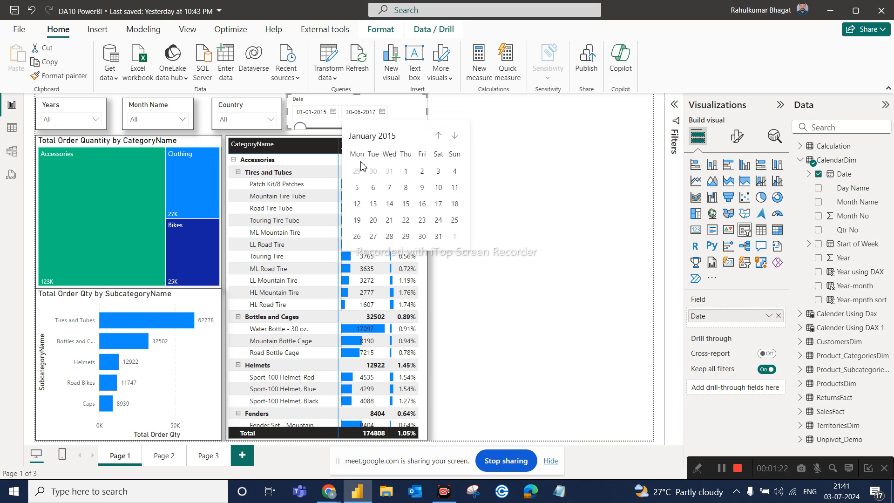
click(407, 205)
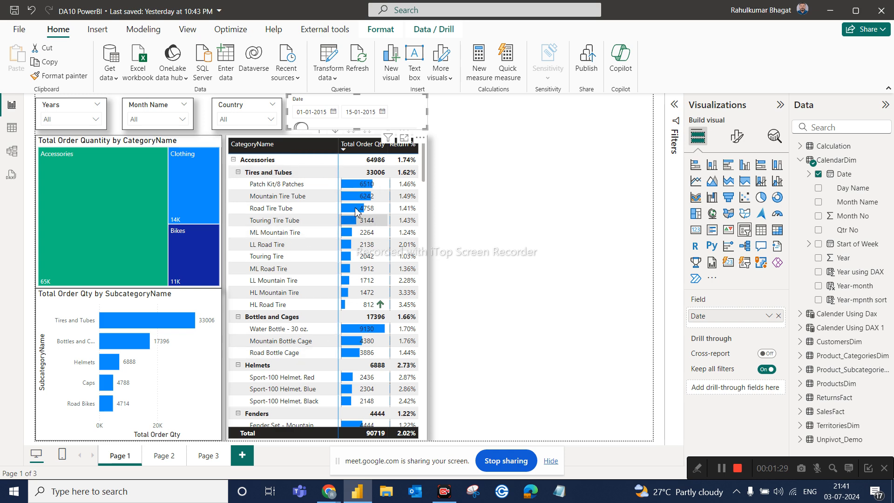
click(410, 100)
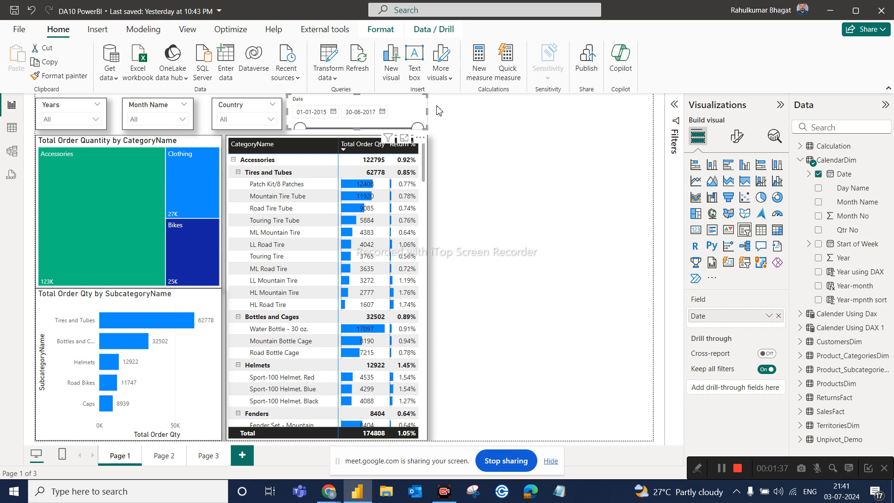
Review the style options in the Date slicer's format settings and the choices listed in the Years slicer.
click(739, 142)
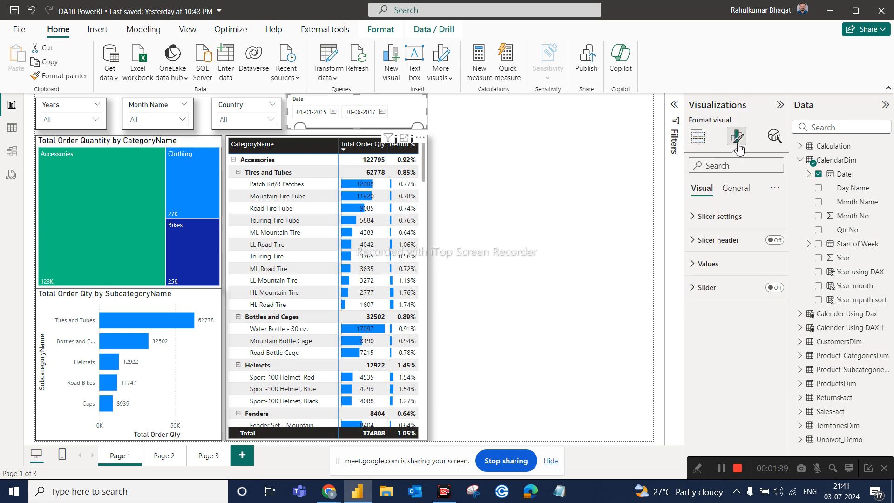
click(694, 218)
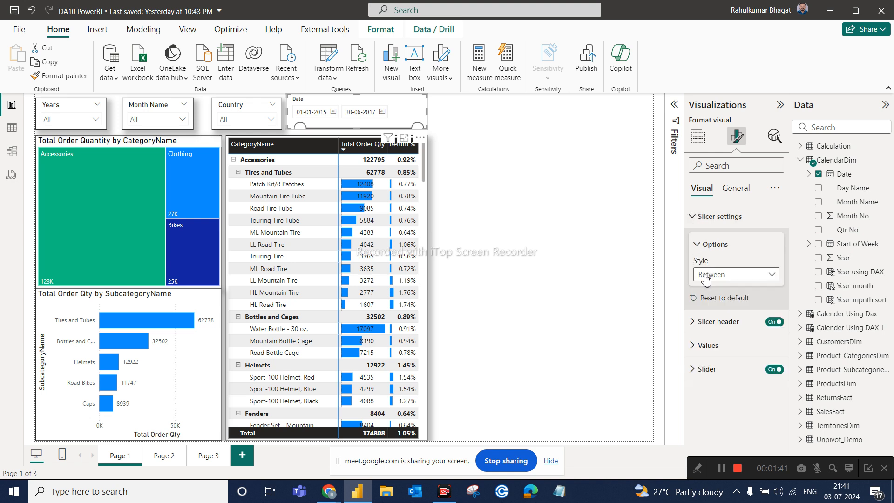
click(748, 279)
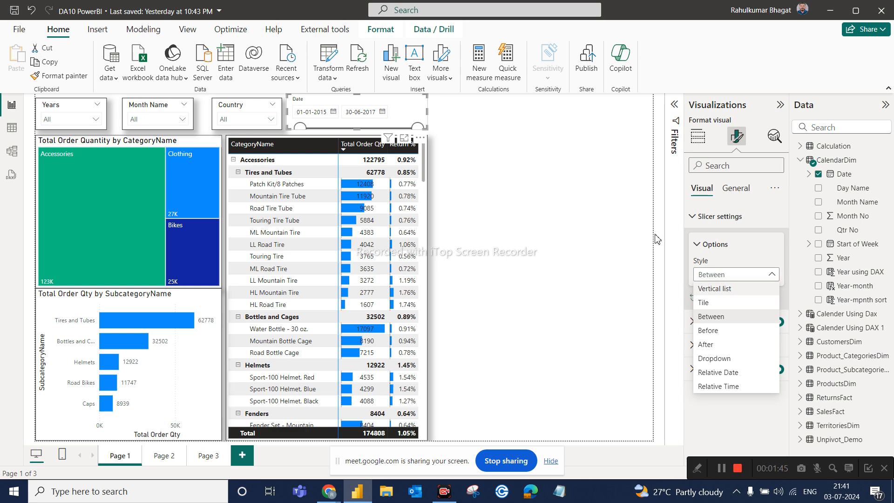
click(99, 122)
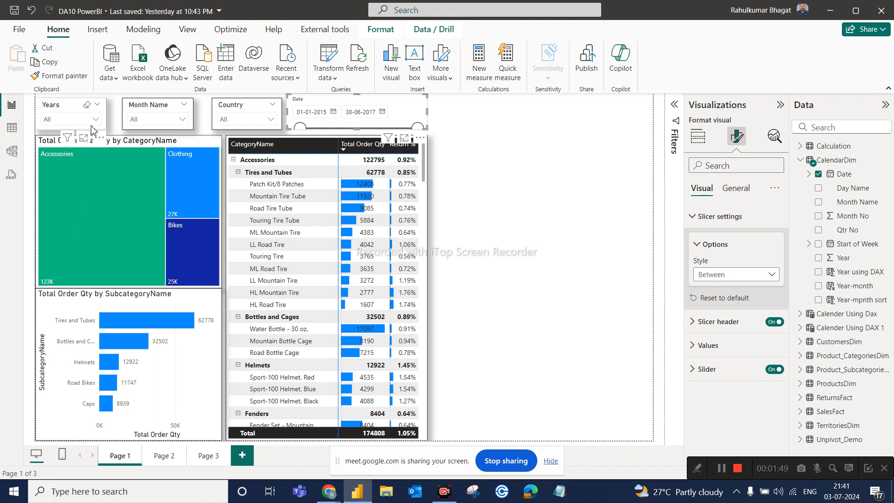
click(96, 119)
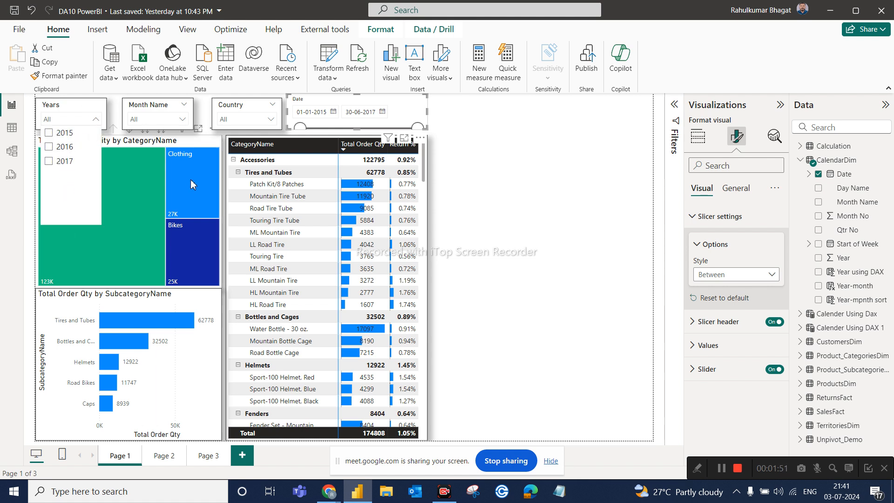
click(737, 278)
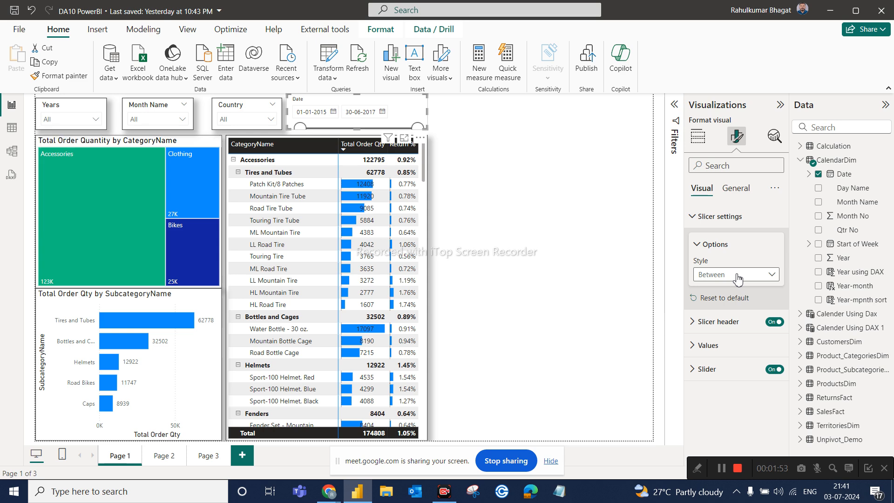
Try the Vertical list and Dropdown styles on the Date slicer and browse its list of dates.
click(737, 279)
click(715, 289)
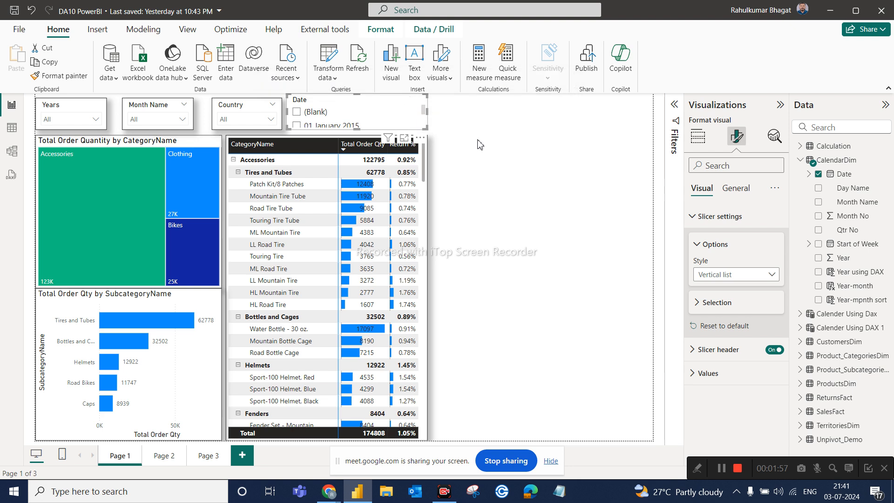
click(721, 280)
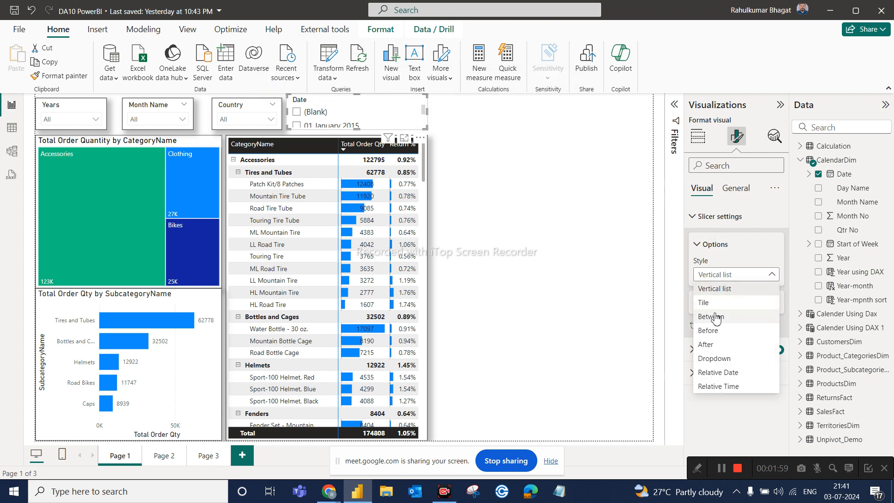
click(709, 359)
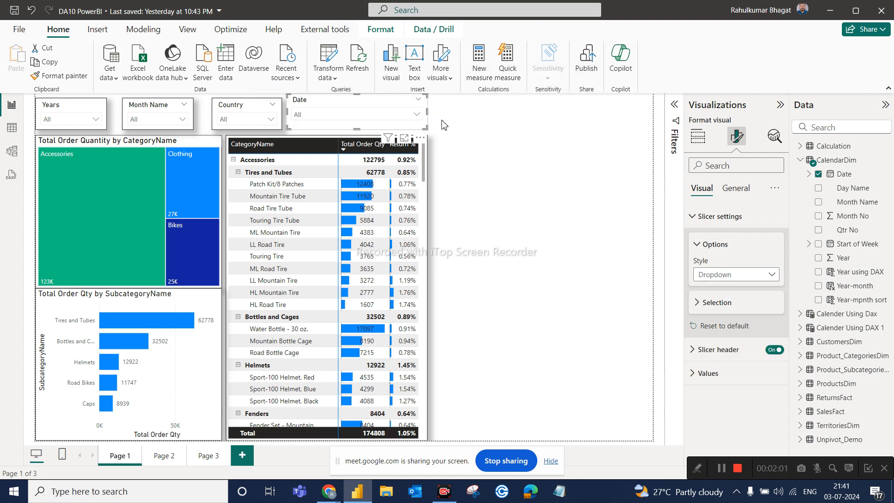
click(417, 115)
scroll(391, 163, down, 3)
scroll(391, 163, up, 3)
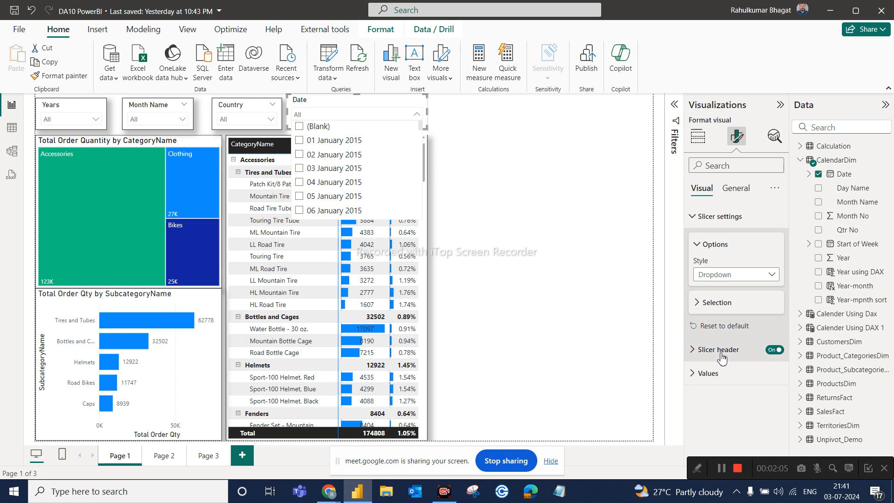
Try the Before style and the After style on the Date slicer.
click(764, 276)
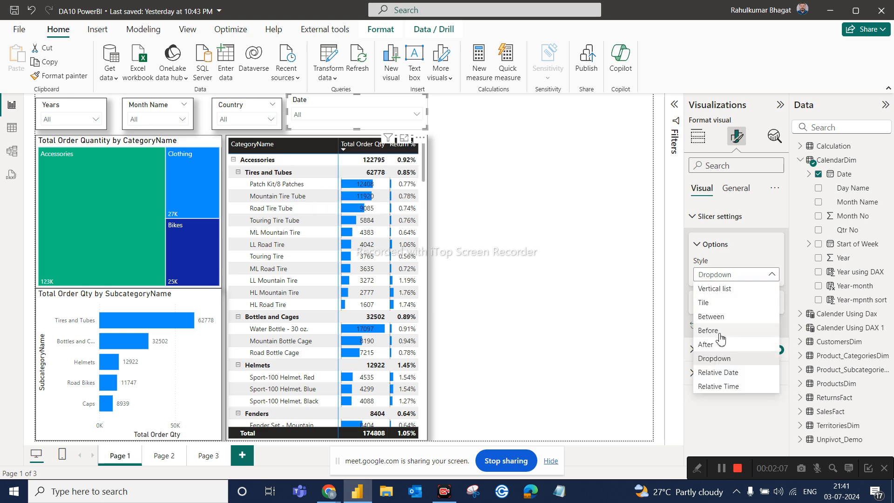
click(720, 331)
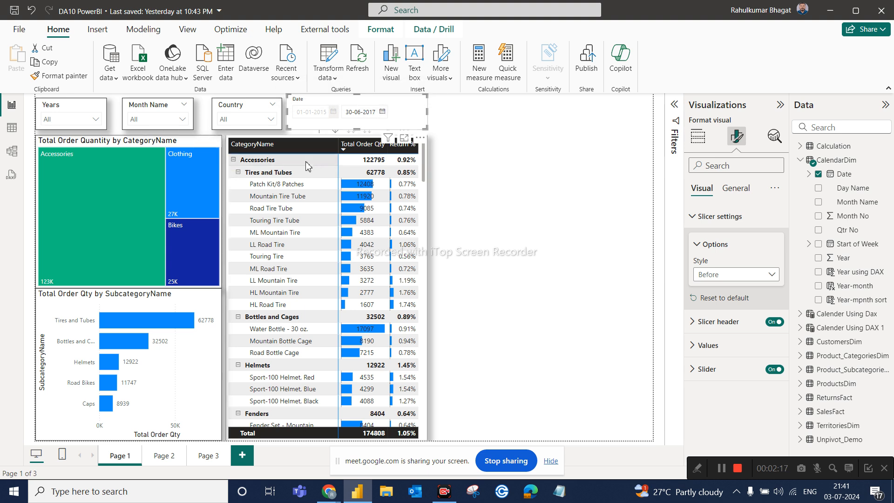
click(737, 273)
click(711, 347)
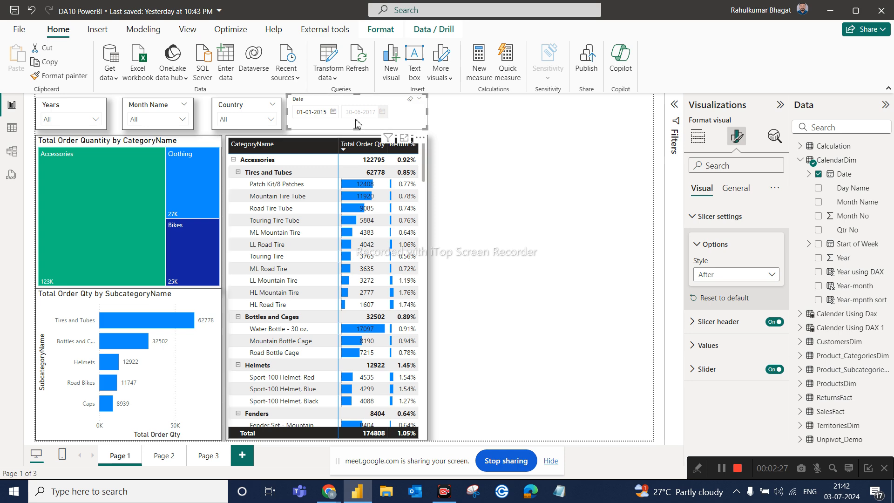
Set the Date slicer's style to Relative Date and look through its period, number and unit choices.
click(718, 275)
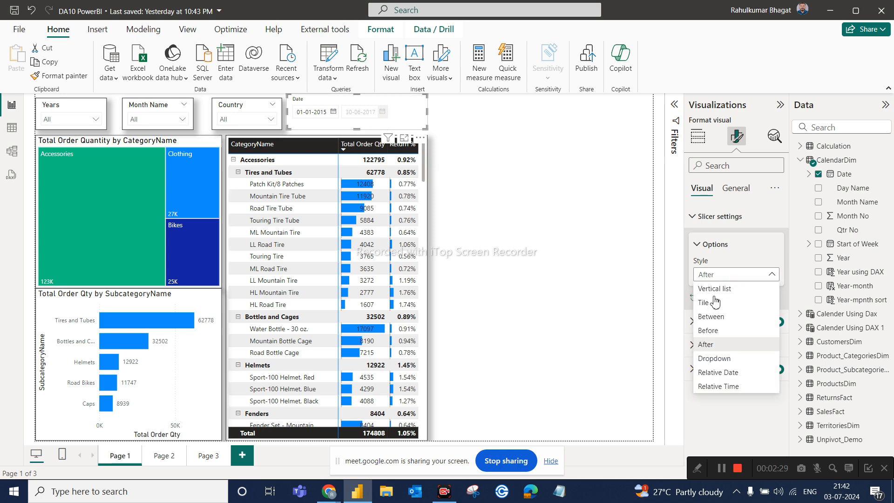
click(723, 381)
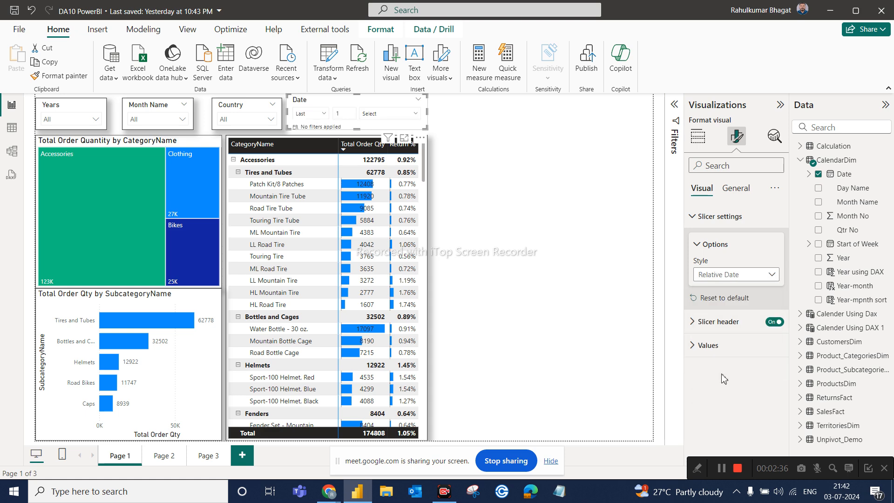
click(324, 118)
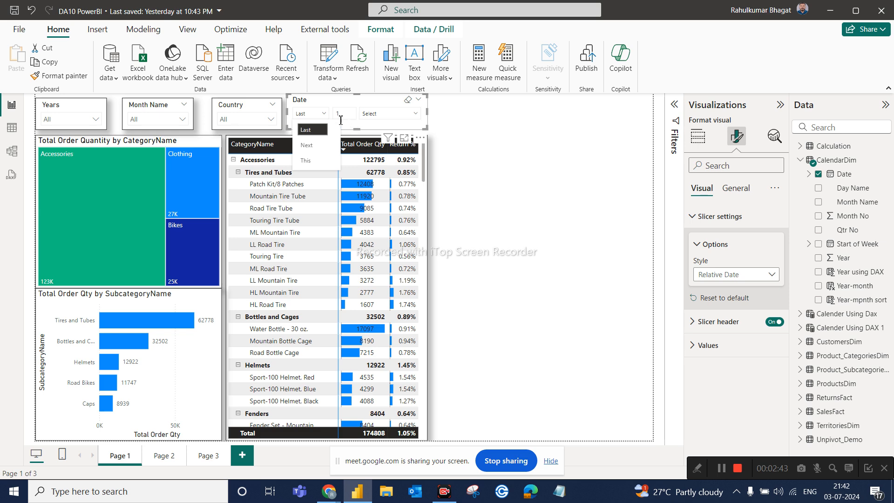
click(341, 118)
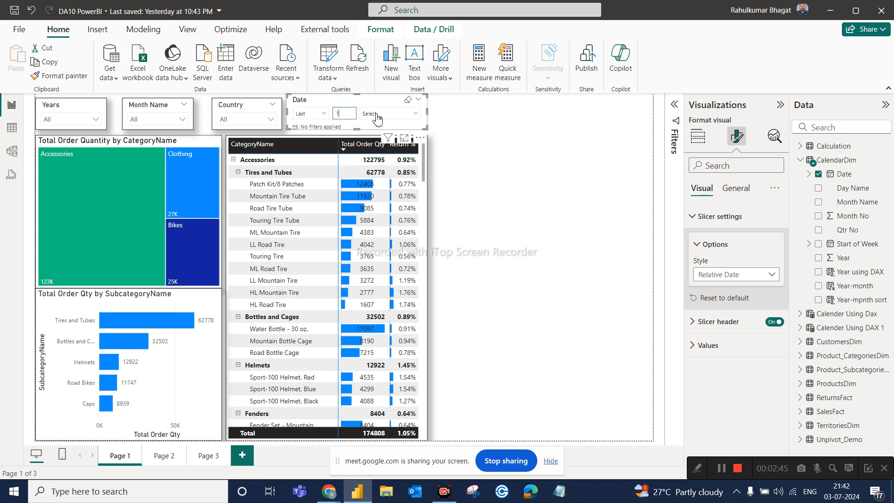
click(417, 118)
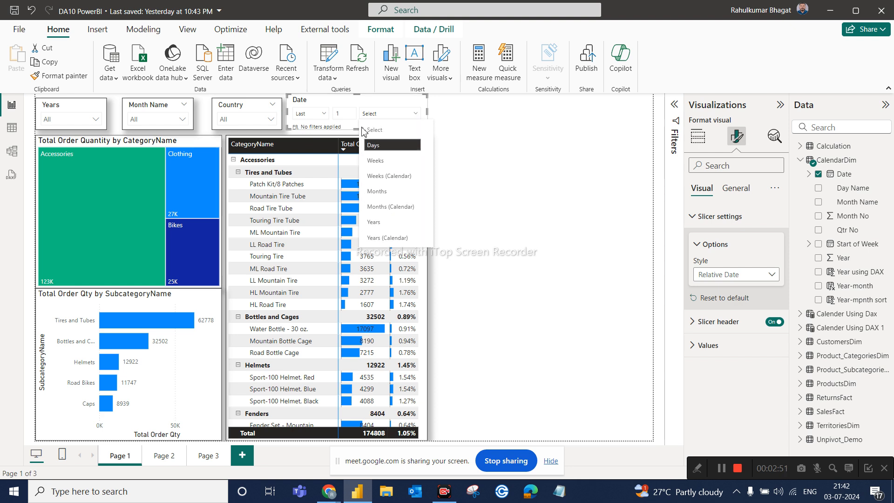
click(495, 146)
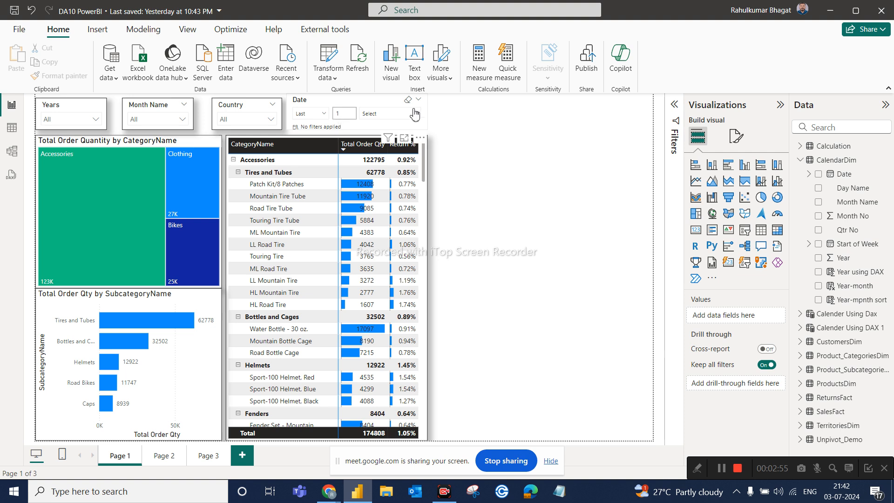
click(337, 106)
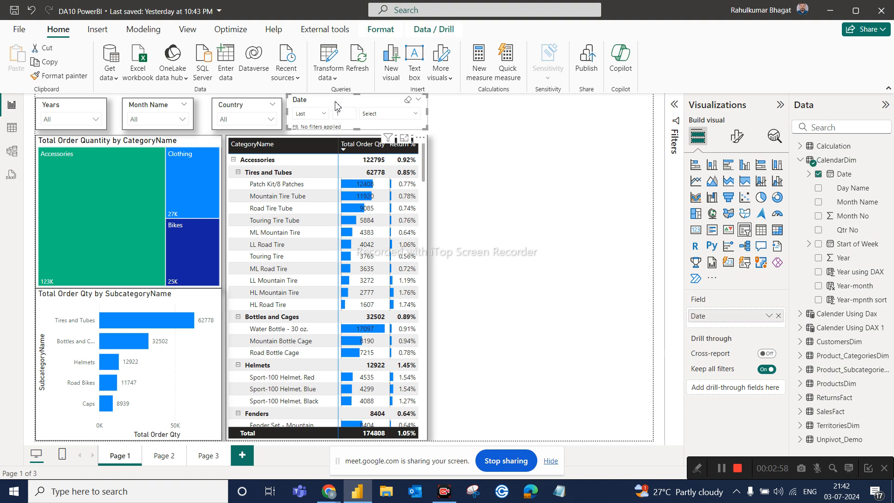
Set the Date slicer's style to Between in its slicer settings.
click(735, 137)
click(711, 218)
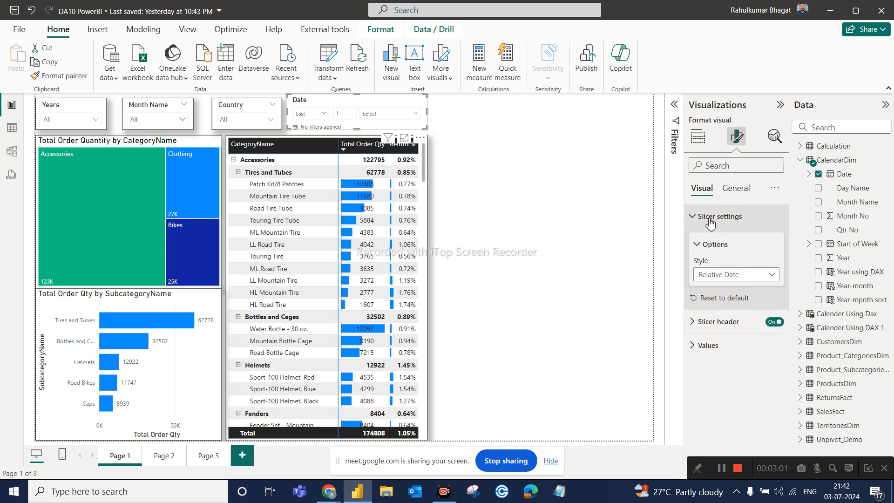
click(717, 275)
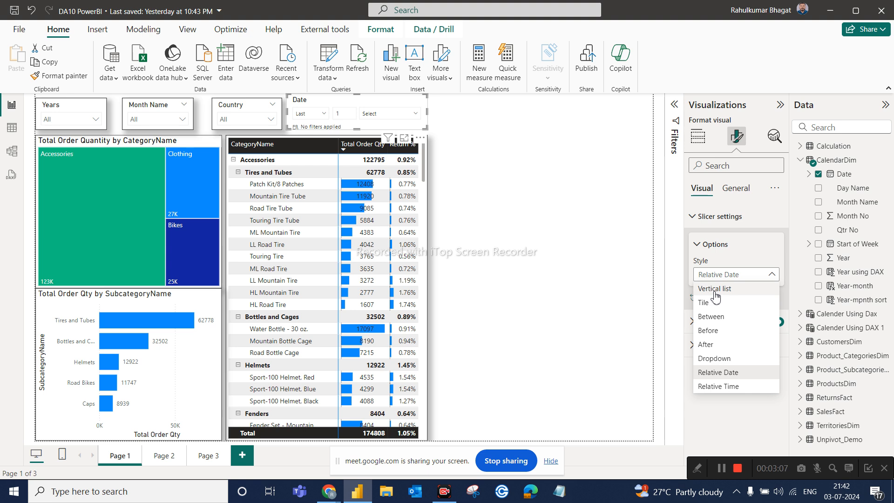
click(712, 317)
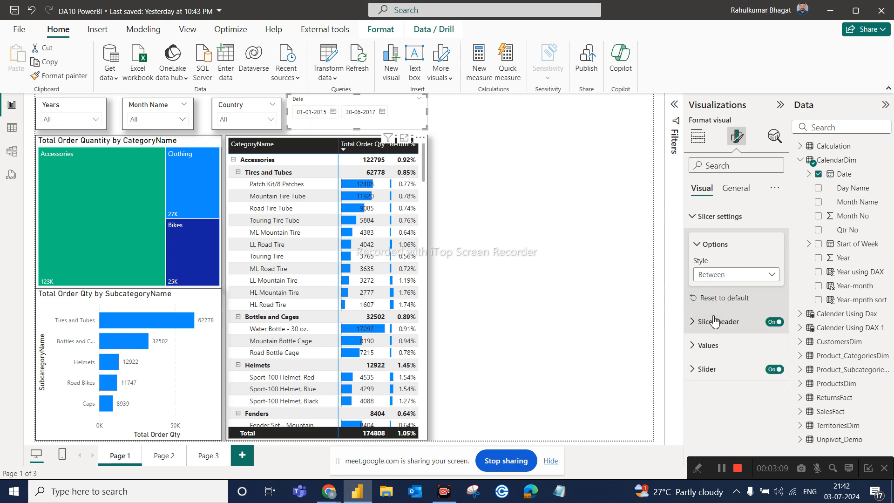
Nudge the Date slicer slightly down, closer to the level of the neighbouring slicers.
click(216, 105)
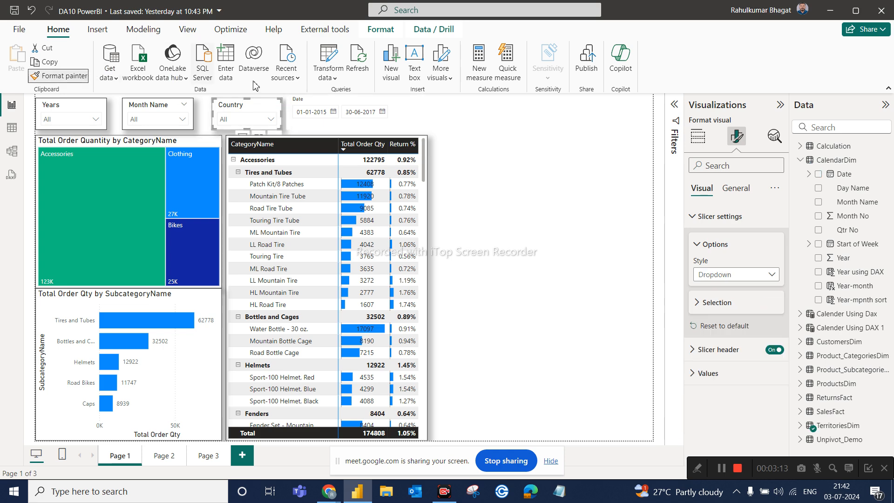
click(358, 125)
click(356, 133)
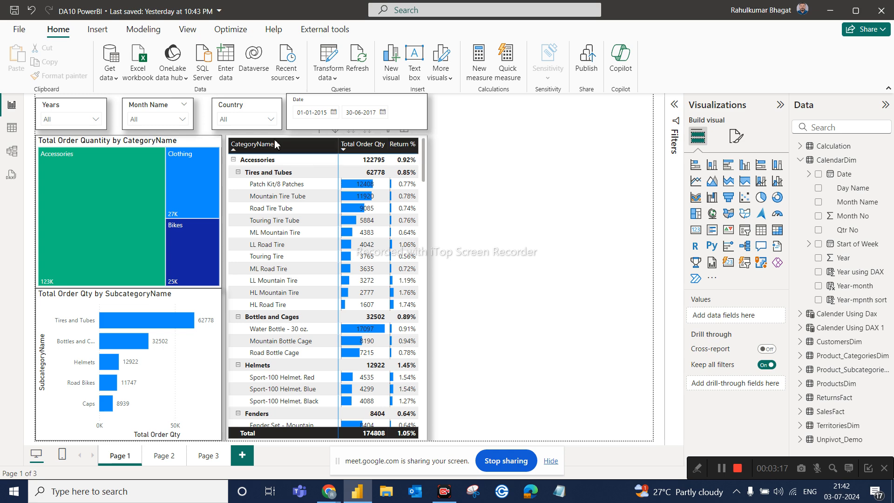
click(345, 107)
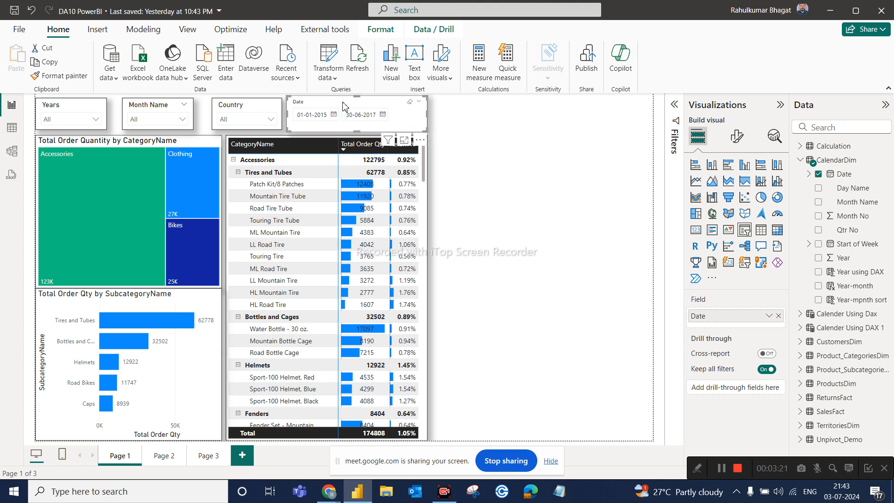
click(451, 117)
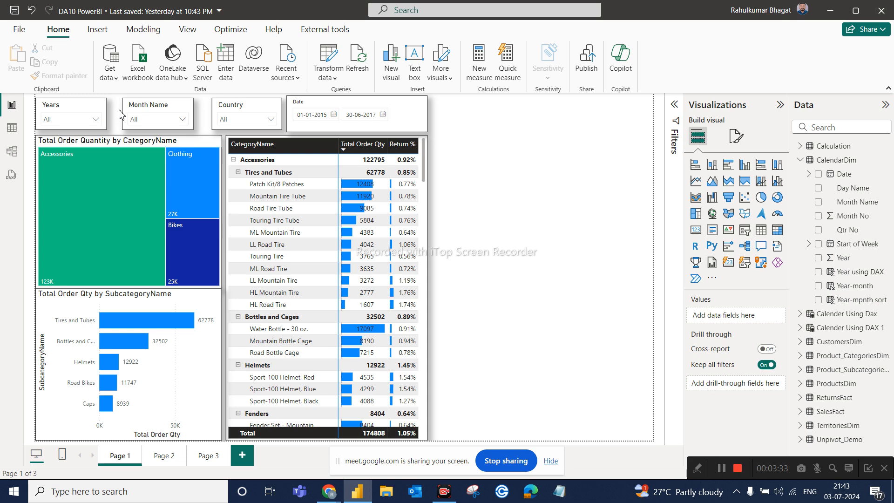
Distribute the Years, Month Name, Country and Date slicers horizontally so they are evenly spaced.
click(68, 107)
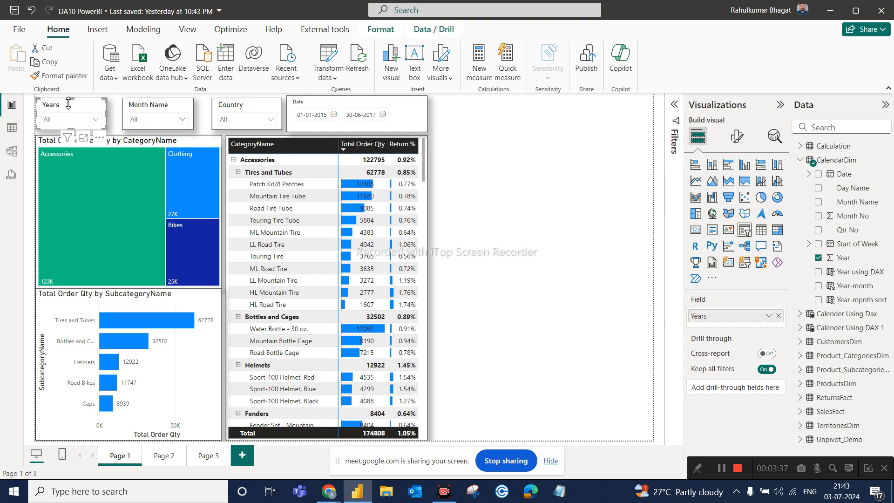
ctrl+click(135, 108)
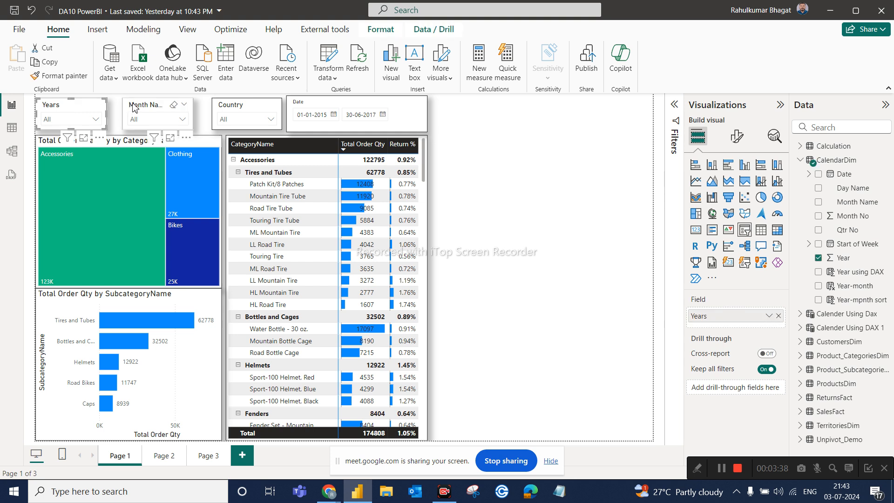
ctrl+click(248, 104)
ctrl+click(320, 102)
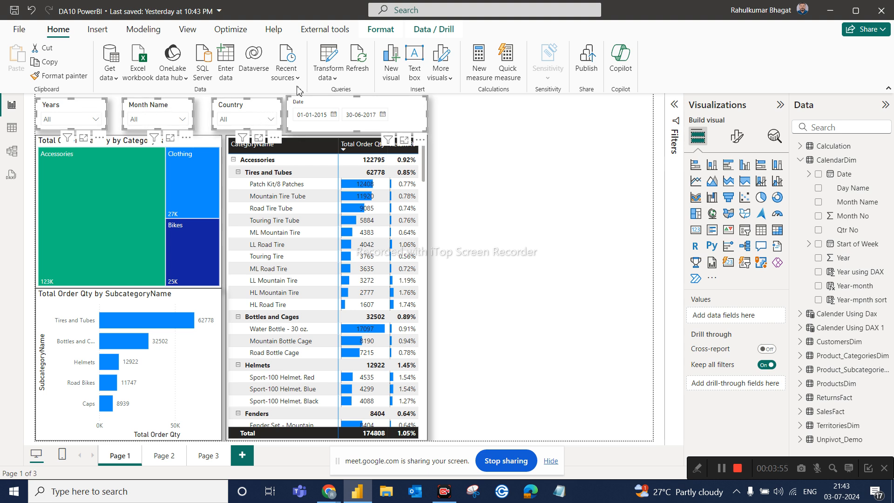
click(381, 29)
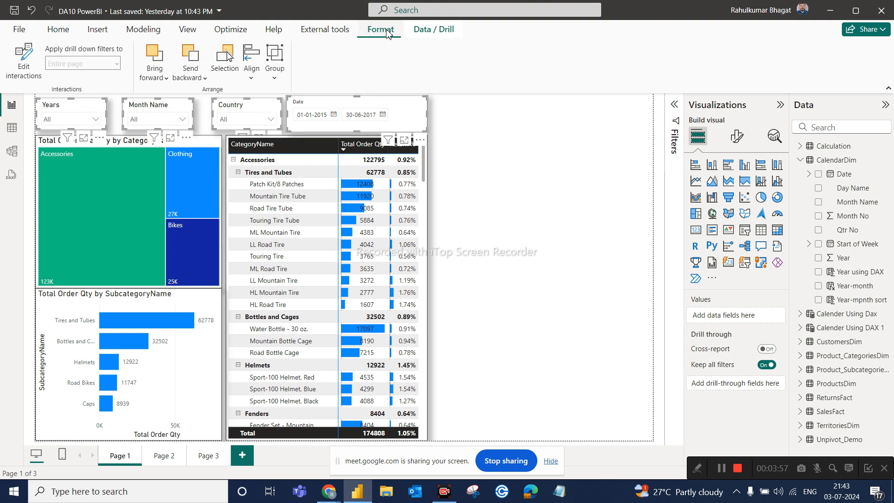
click(253, 82)
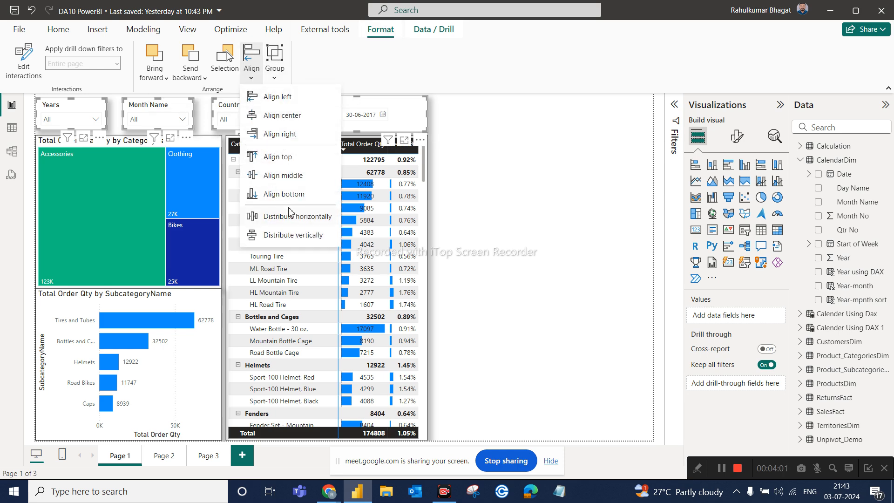
click(299, 223)
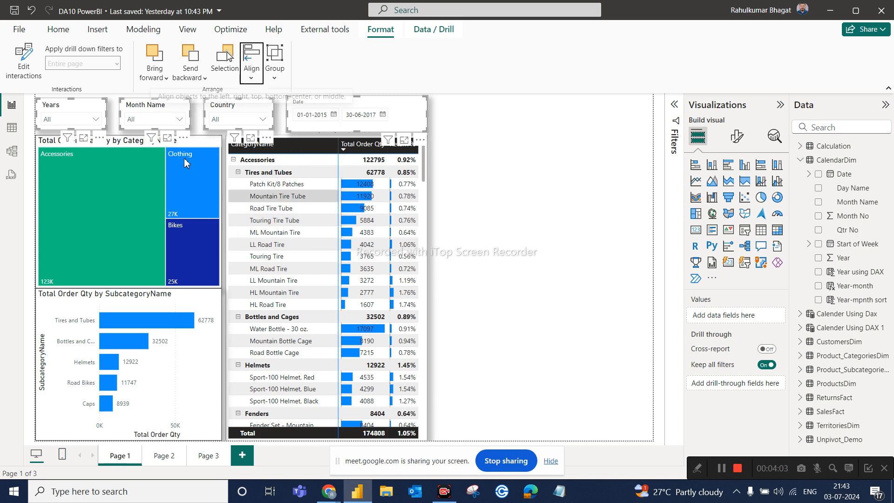
click(503, 146)
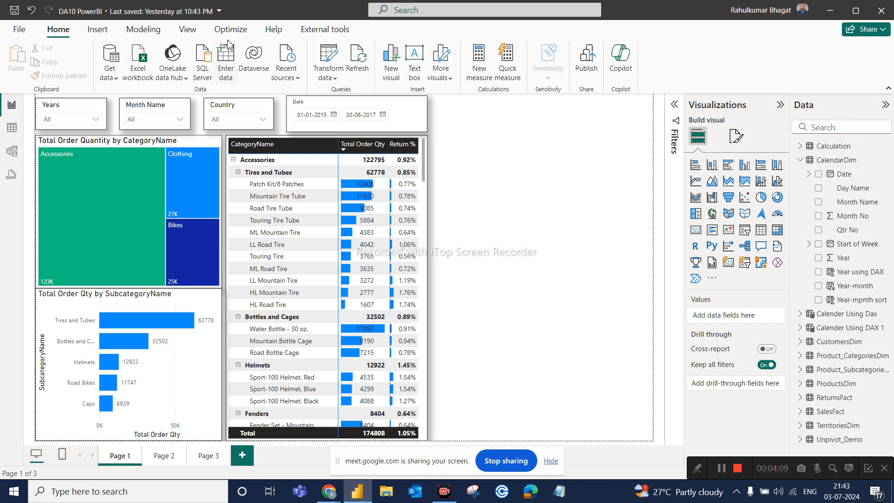
click(77, 104)
click(397, 34)
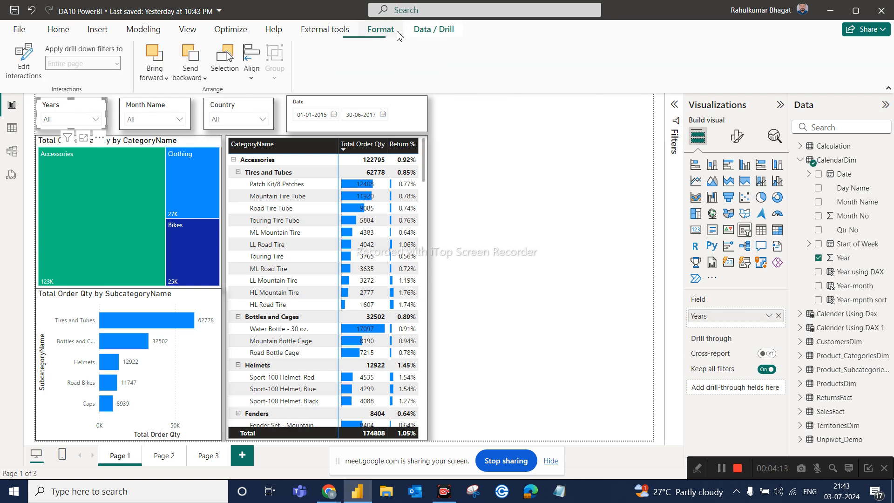
click(258, 80)
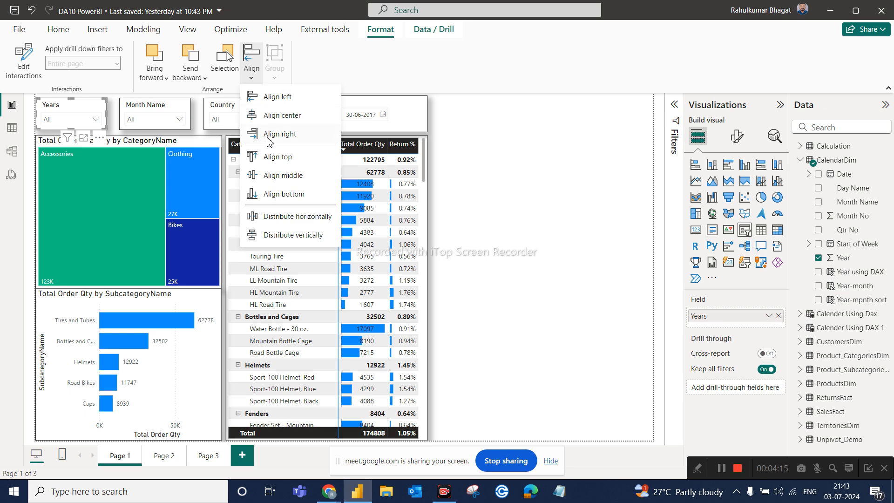
click(554, 156)
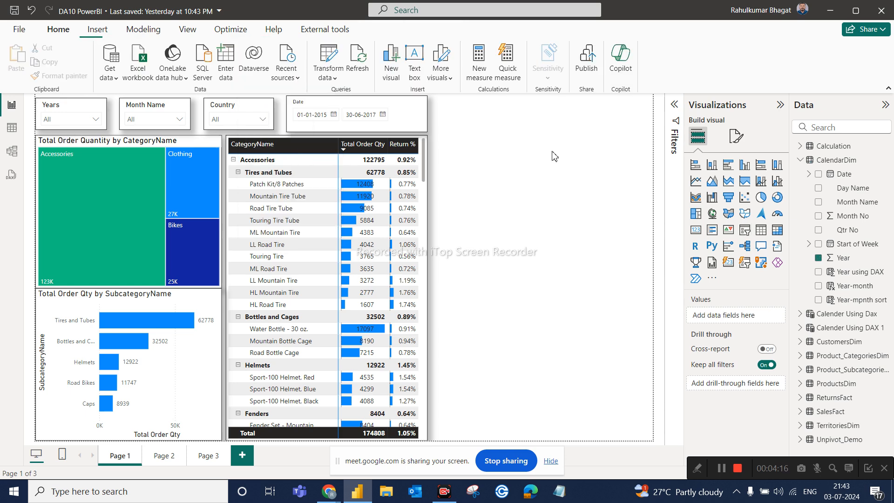
click(65, 109)
ctrl+click(144, 104)
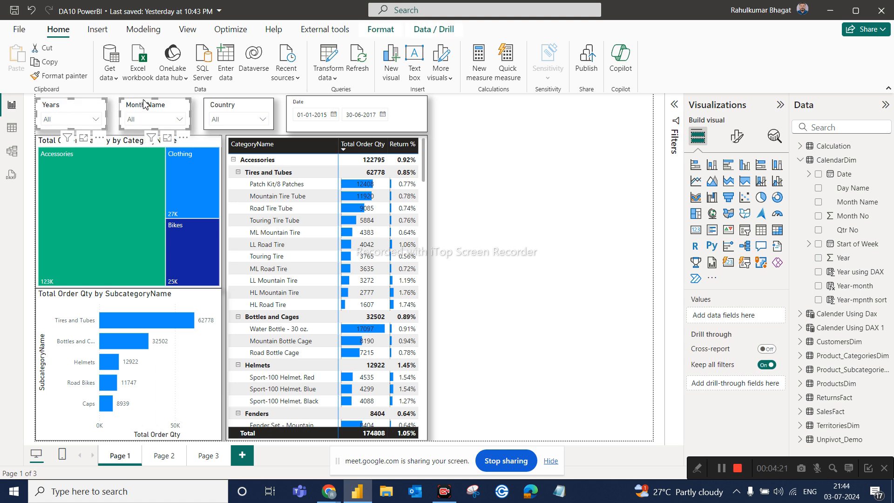
click(235, 97)
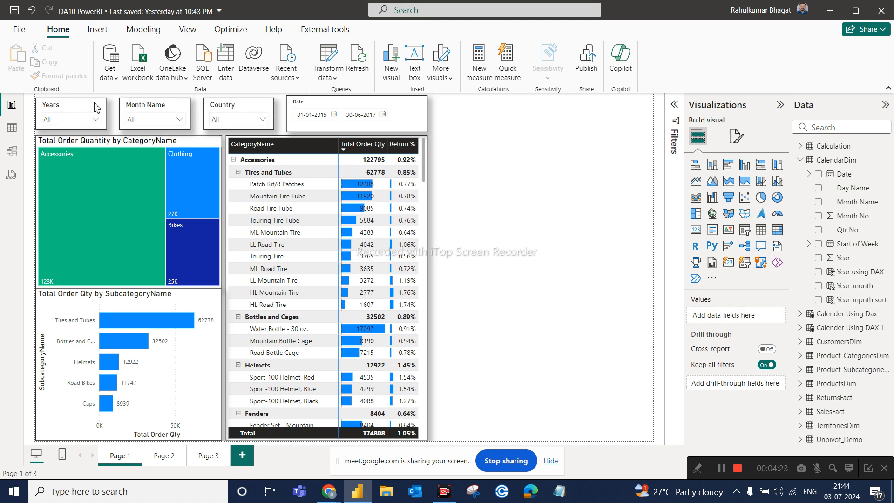
Group the Years, Month Name, Country and Date slicers together.
click(74, 109)
ctrl+click(144, 111)
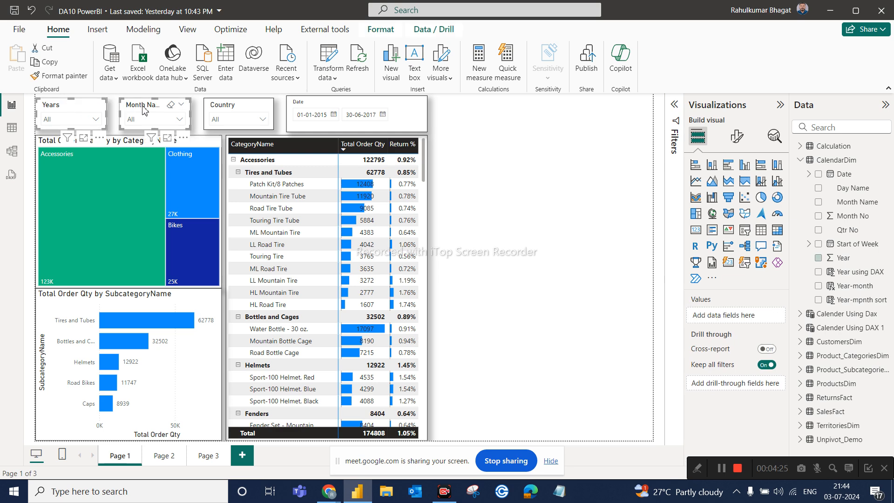
ctrl+click(224, 103)
ctrl+click(312, 104)
click(380, 29)
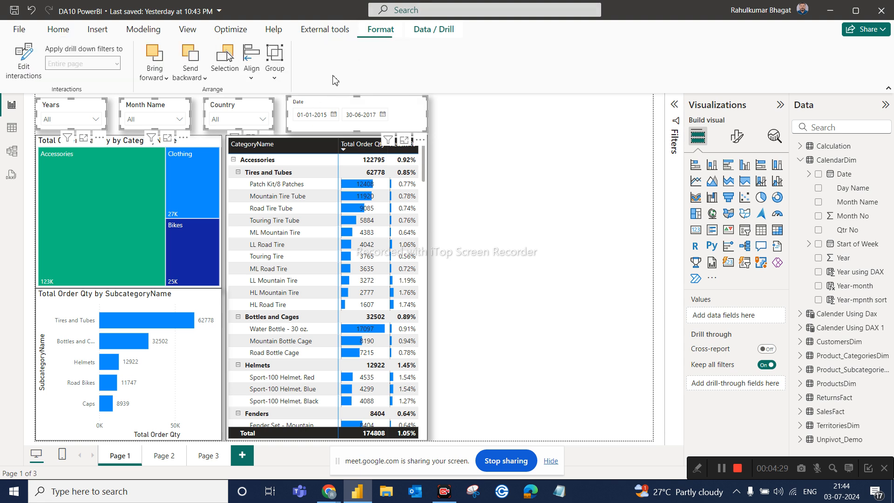
click(278, 83)
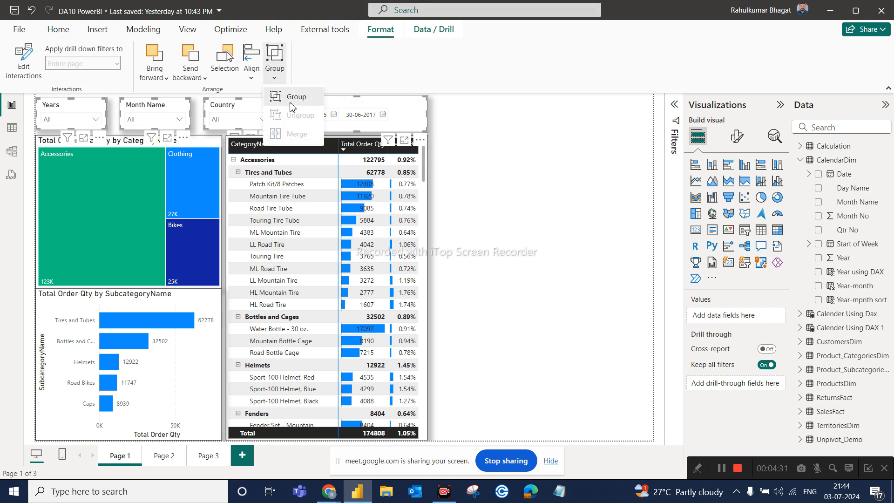
click(294, 94)
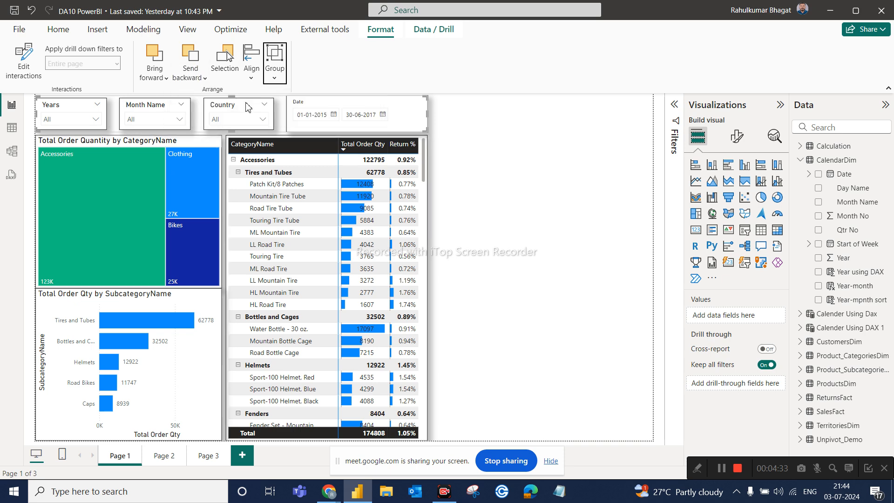
Move the slicer group slightly up against the upper edge of the report page.
mouse_move(400, 109)
mouse_down()
mouse_move(568, 116)
mouse_move(587, 198)
mouse_move(395, 105)
mouse_up()
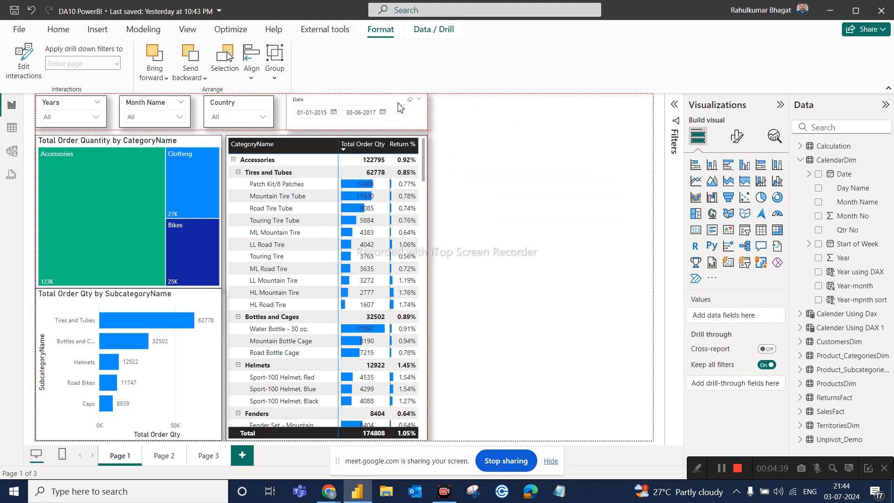
click(466, 122)
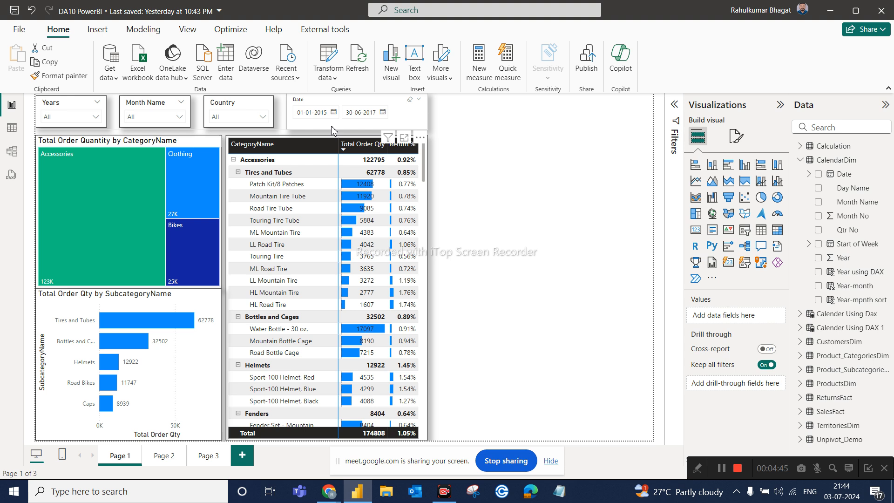
click(514, 168)
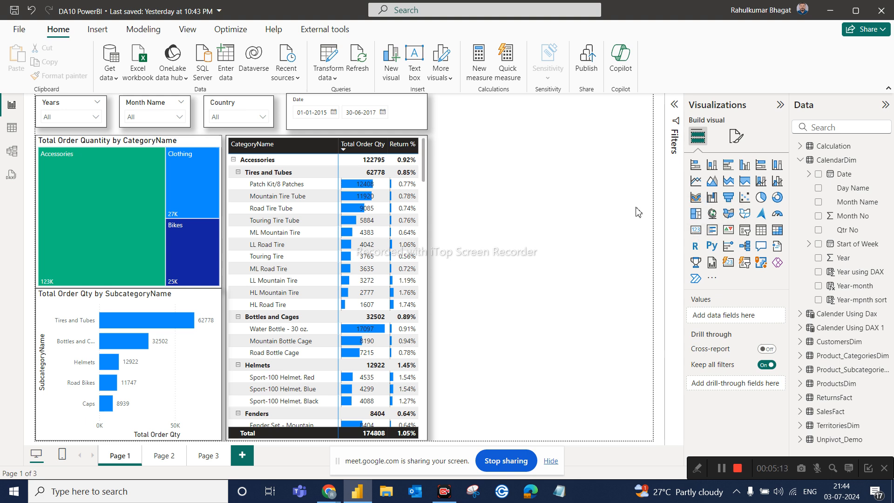
Add a card visual to the page, try the Revenue measure on it and replace it with Return %.
click(695, 230)
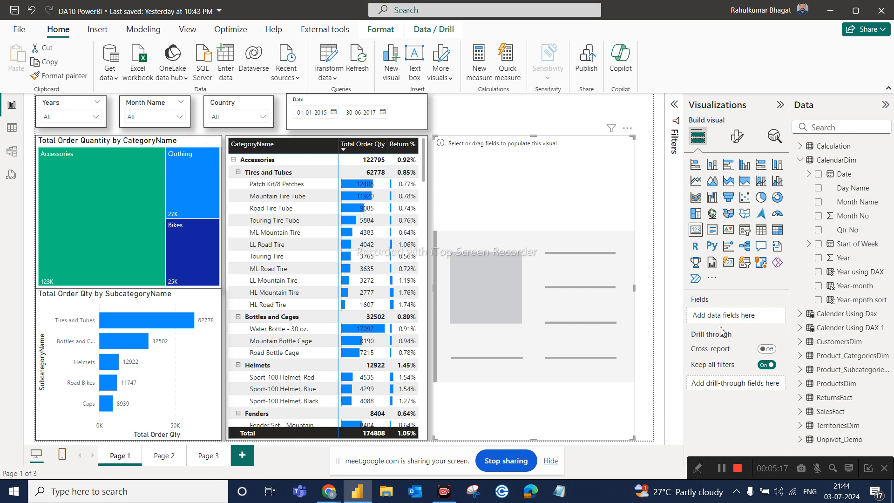
click(802, 147)
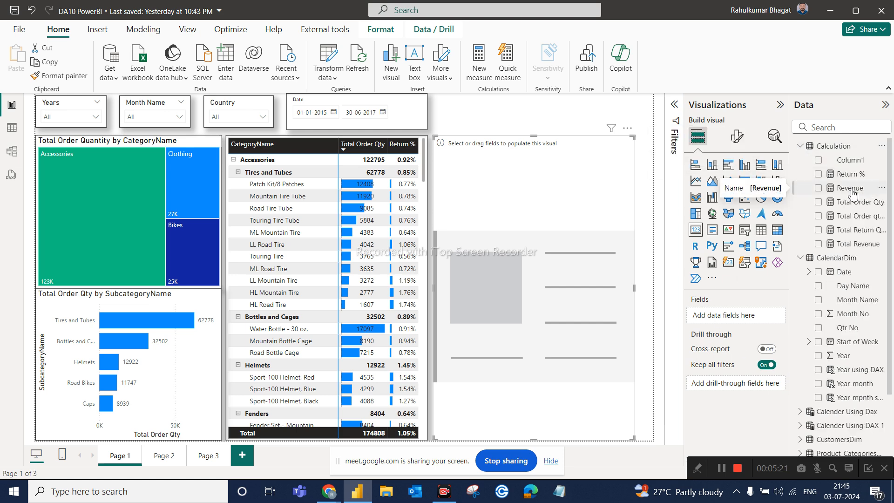
drag(852, 194, 743, 326)
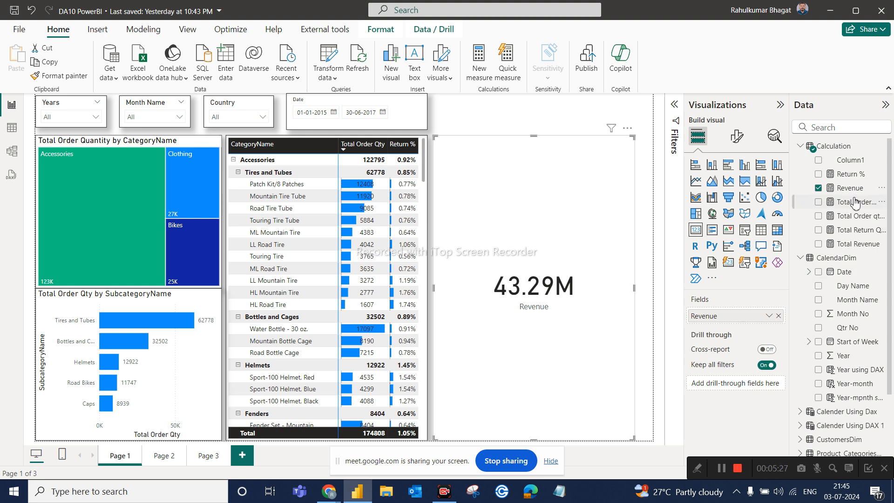
drag(855, 174, 738, 321)
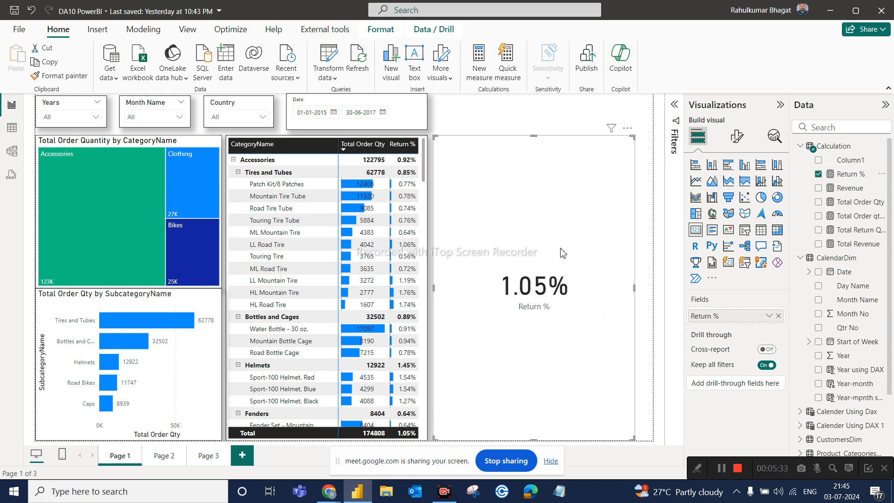
Turn the card into a shorter multi-row card that also shows Revenue, Total Return Qty and Total Revenue.
click(712, 231)
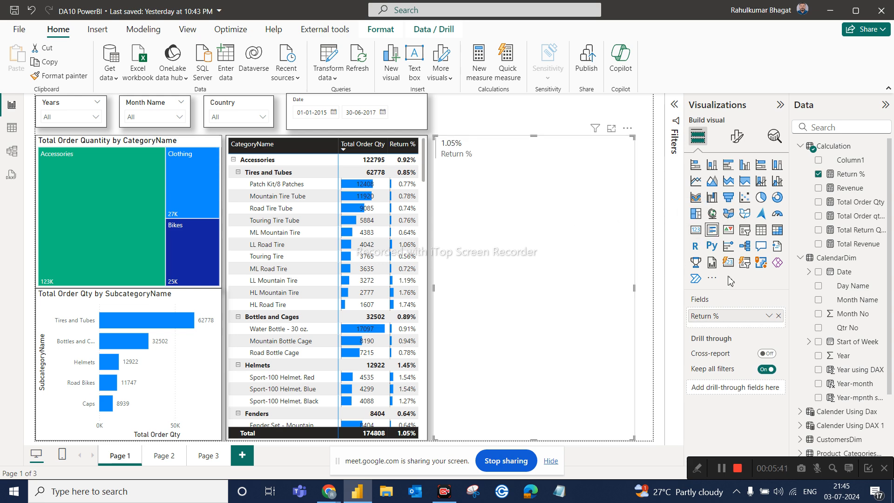
drag(847, 188, 755, 322)
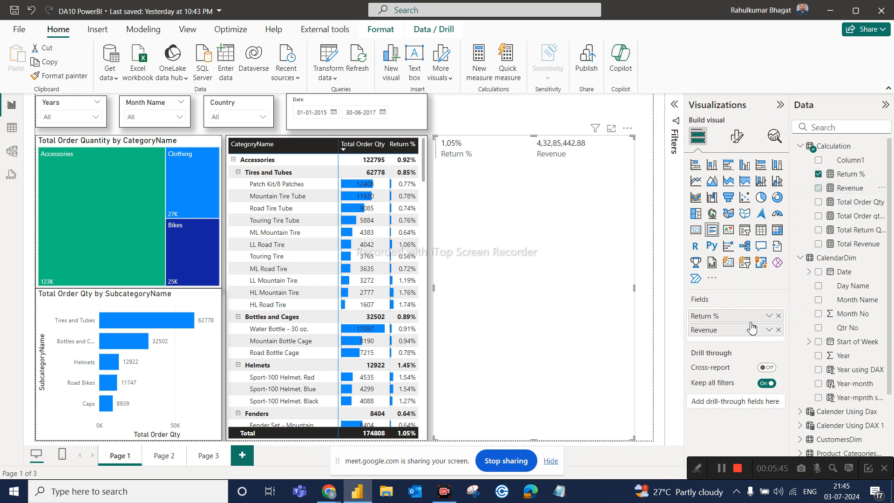
drag(858, 235, 759, 343)
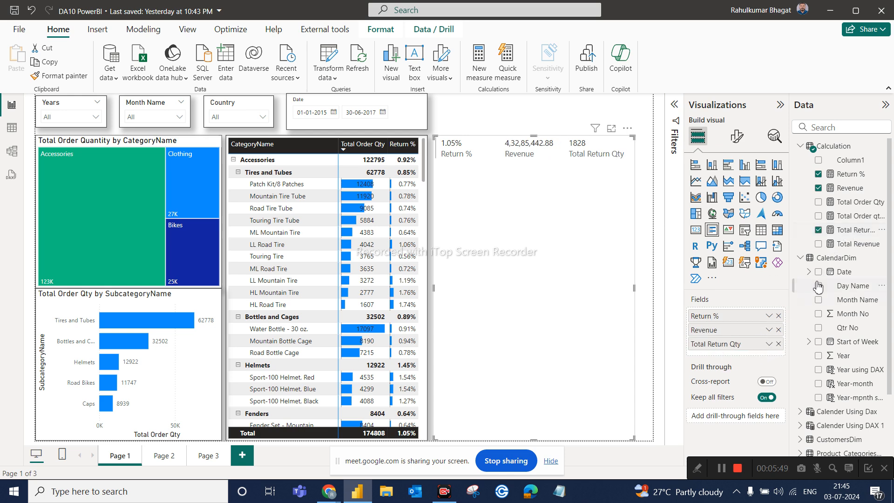
drag(862, 243, 760, 357)
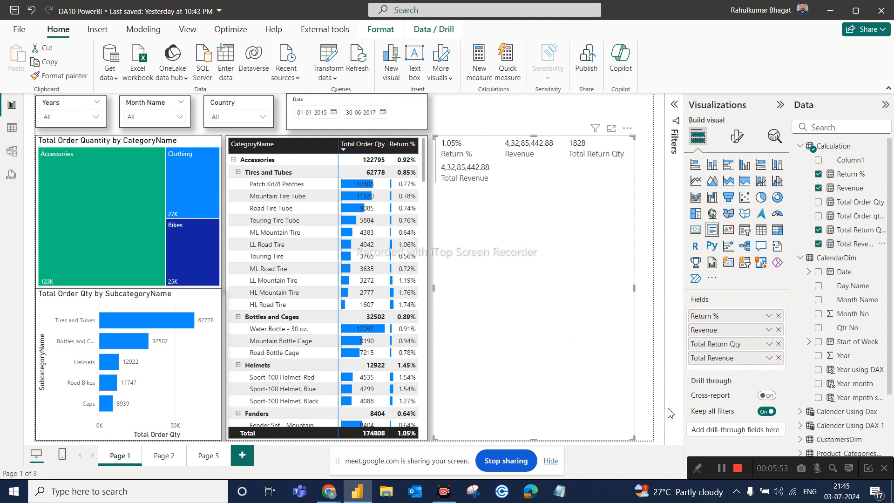
drag(635, 439, 630, 187)
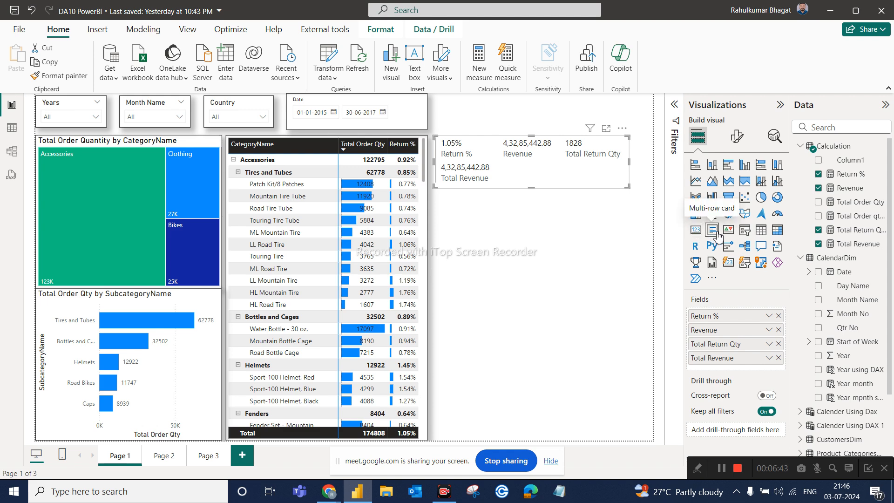
Convert the multi-row card to a KPI visual, then replace it with a new, empty KPI of reduced height beside the matrix.
click(729, 233)
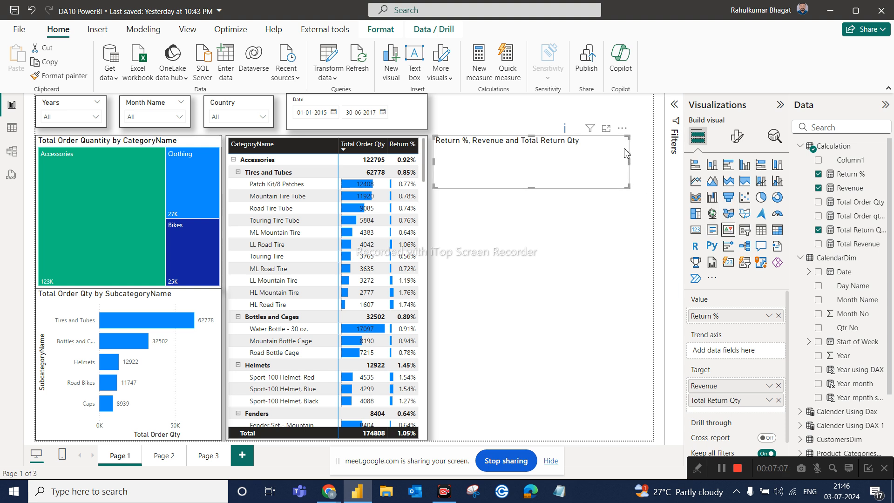
click(624, 130)
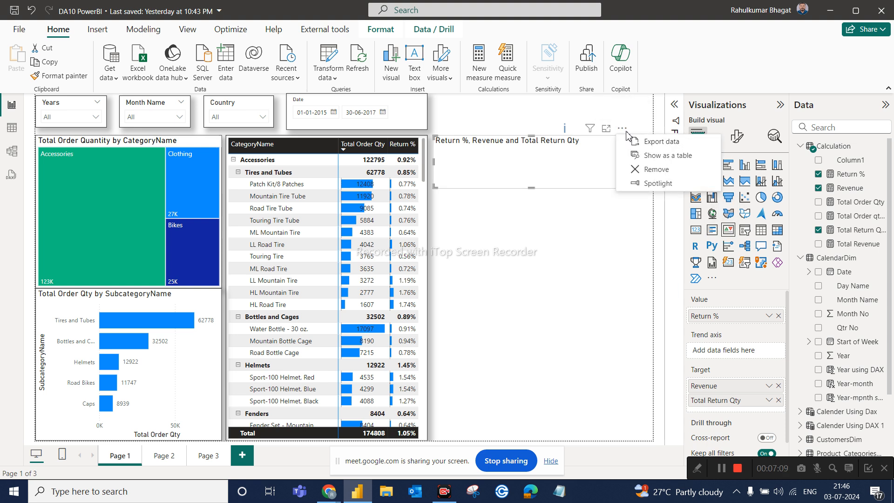
click(678, 170)
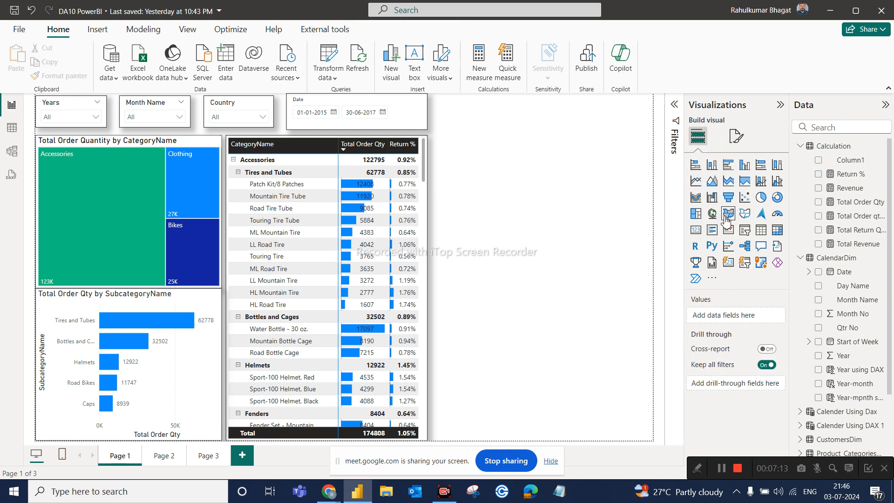
click(731, 231)
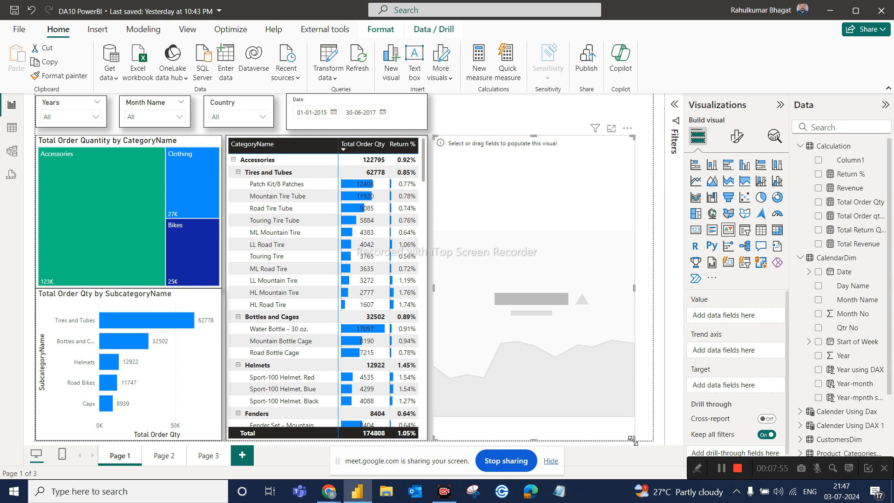
drag(633, 439, 631, 250)
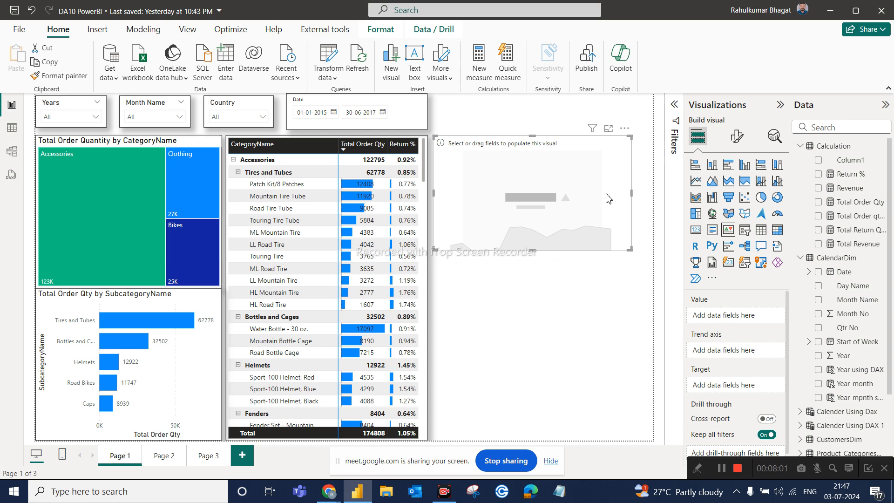
click(851, 259)
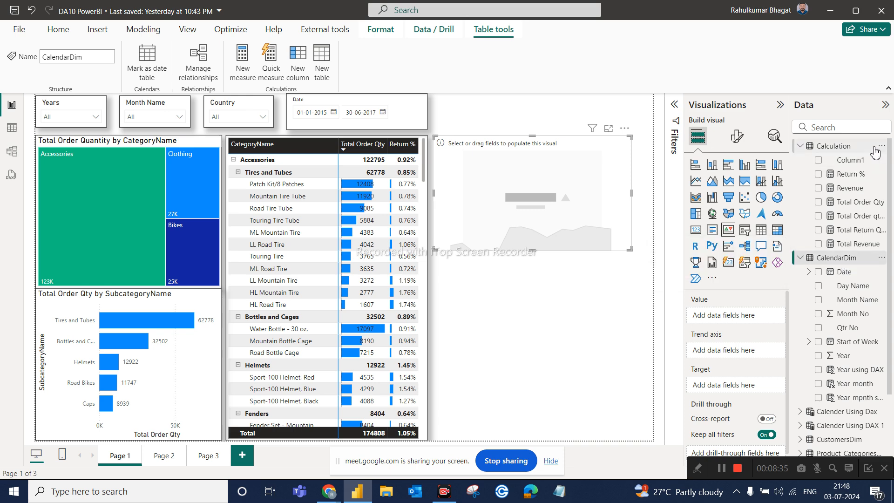
click(881, 146)
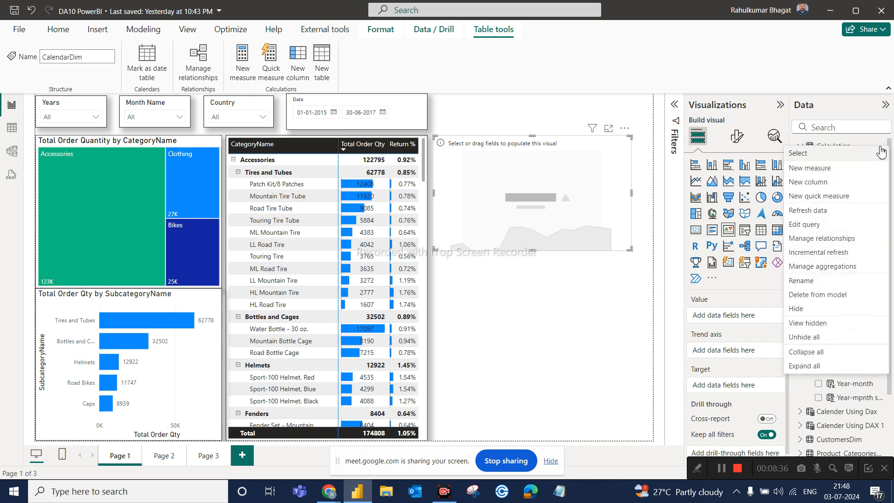
click(828, 169)
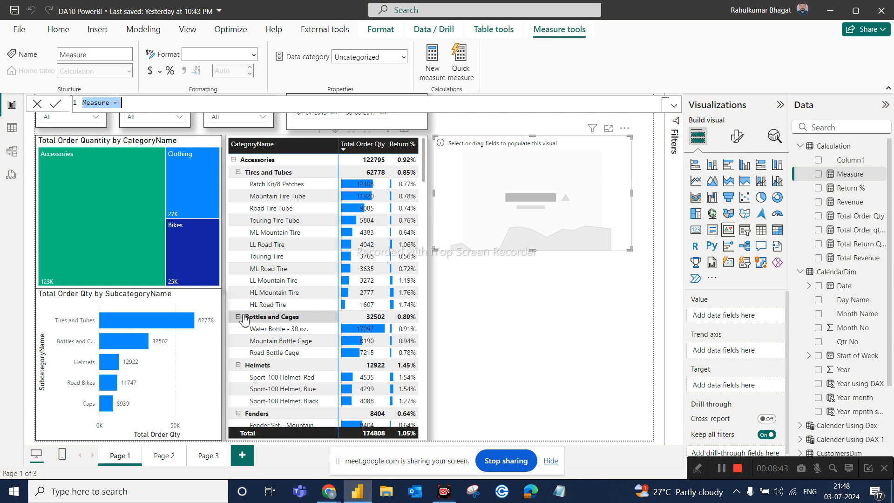
click(216, 458)
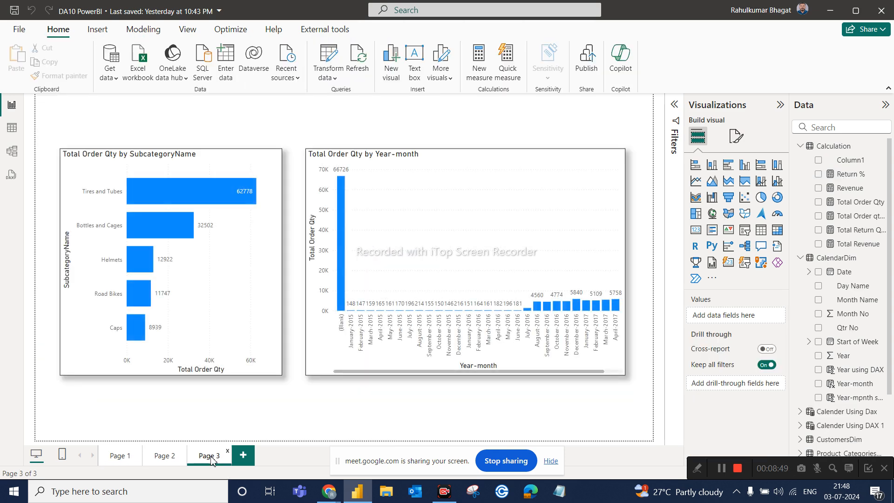
Add a new report page and place an enlarged table visual on it.
click(243, 455)
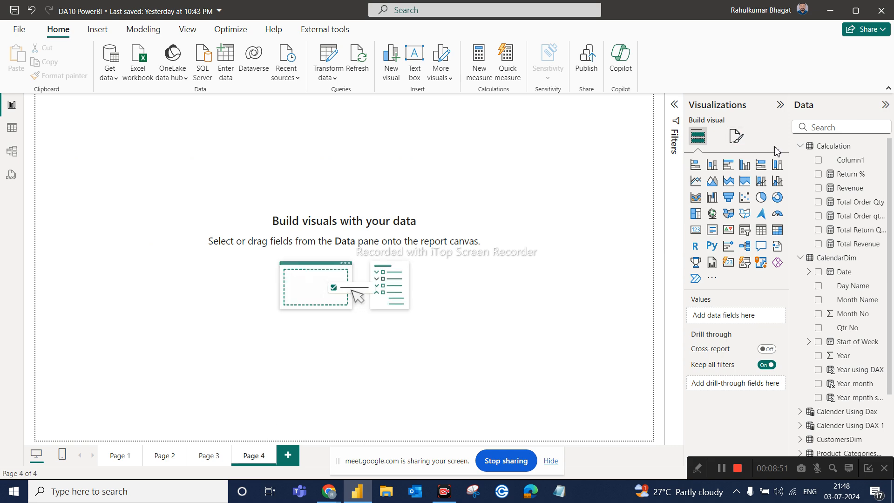
click(762, 233)
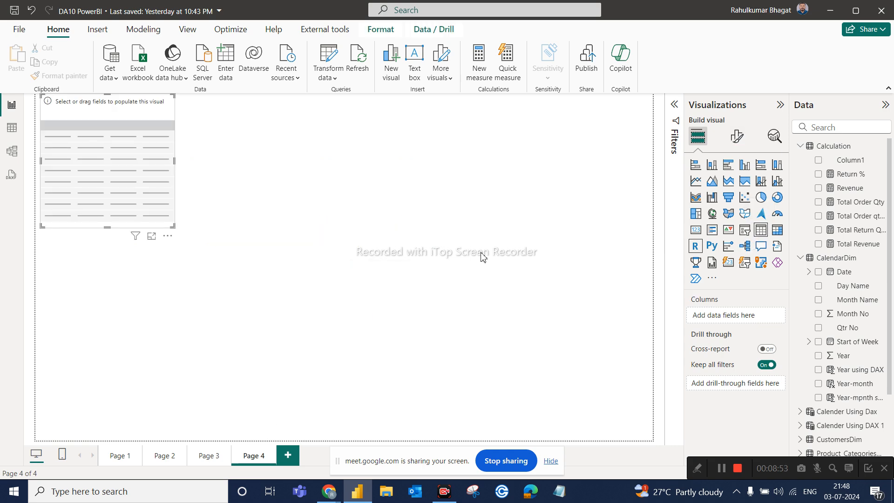
drag(173, 226, 337, 364)
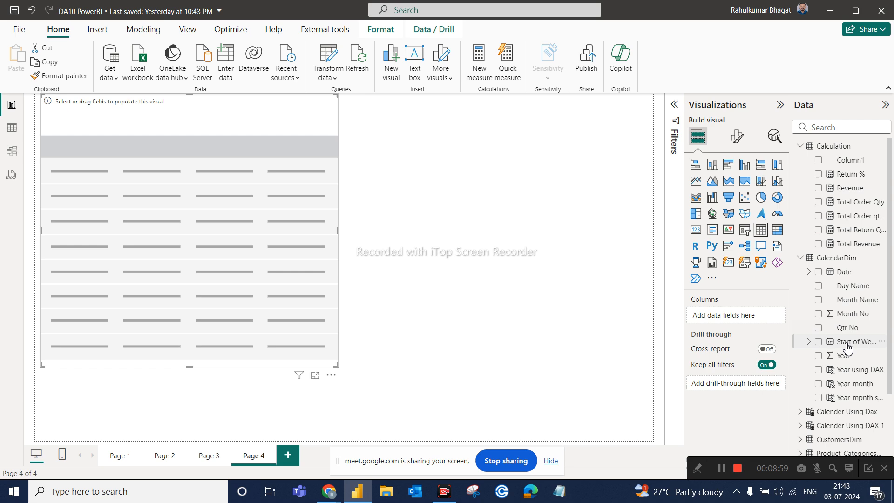
Fill the table with Year set to Don't summarize, Month Name and Total Revenue.
drag(845, 359, 748, 319)
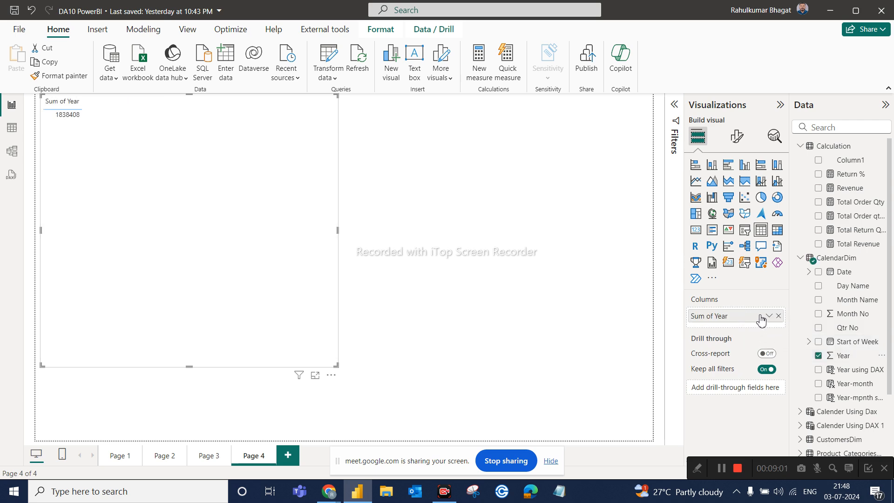
click(769, 316)
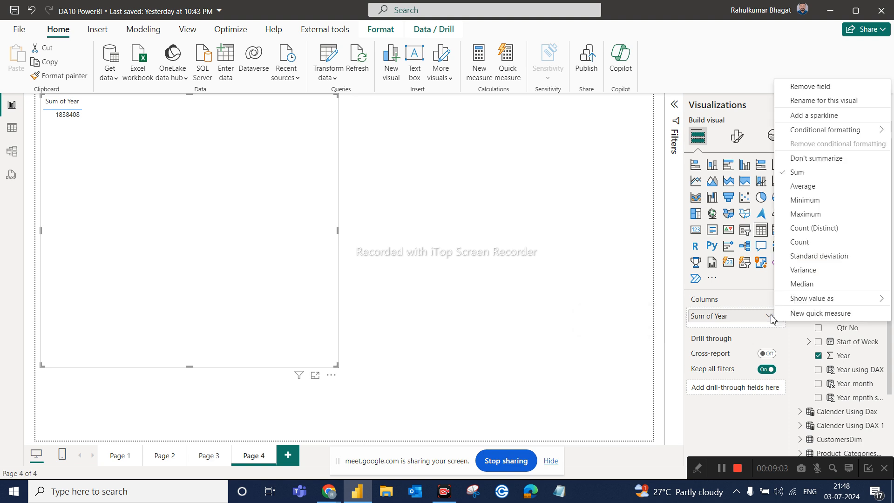
click(803, 159)
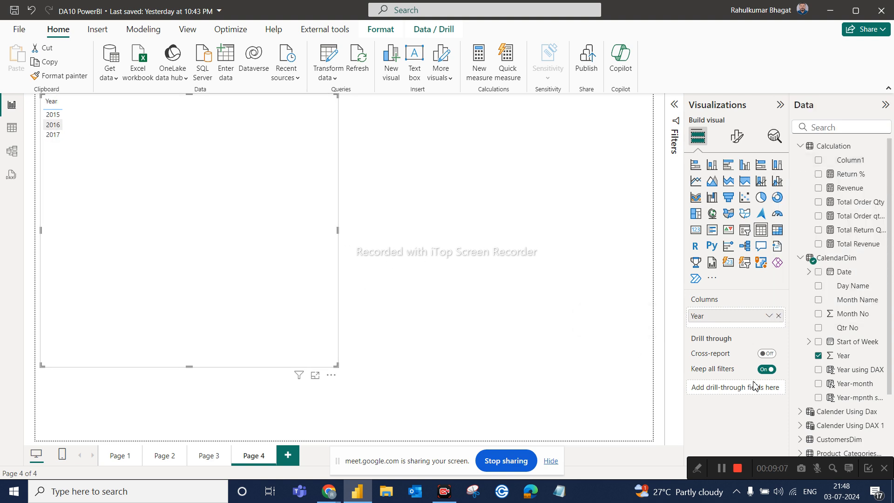
drag(860, 307, 745, 321)
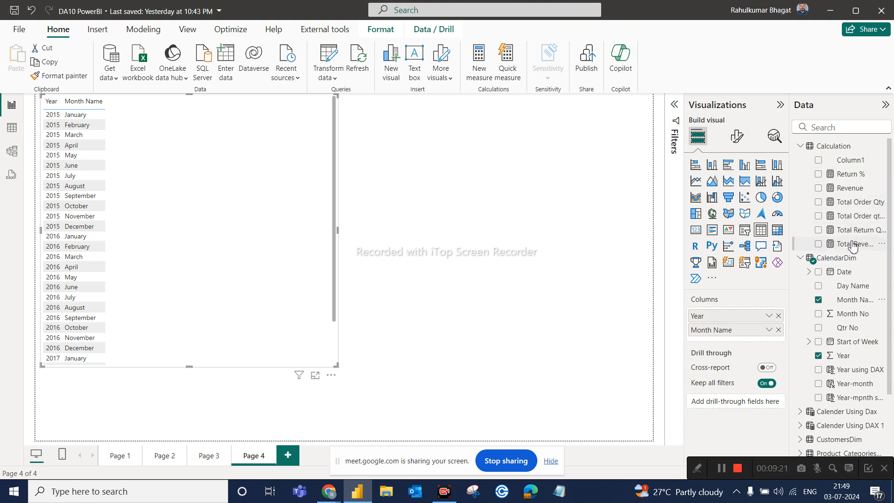
drag(853, 246, 768, 338)
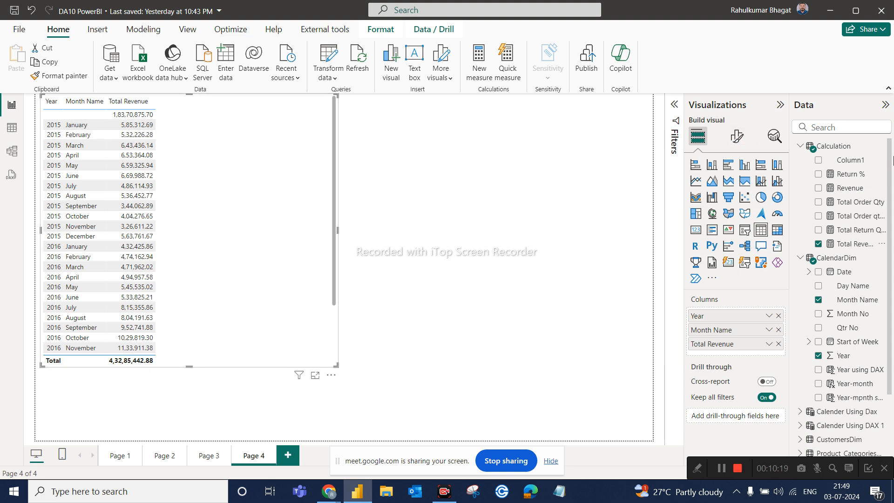
Start a new measure in the Calculation table named Total Revenue PM, using CALCULATE with [Total Revenue] as its expression.
click(886, 148)
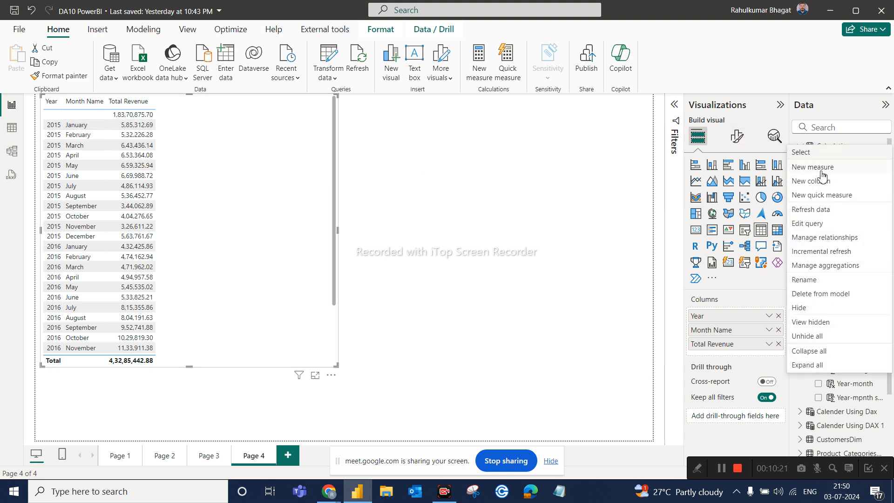
key(Escape)
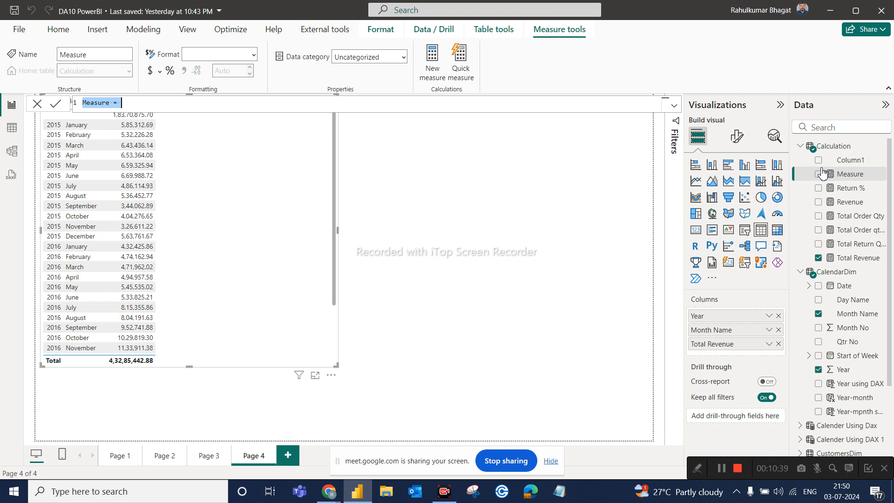
text(T)
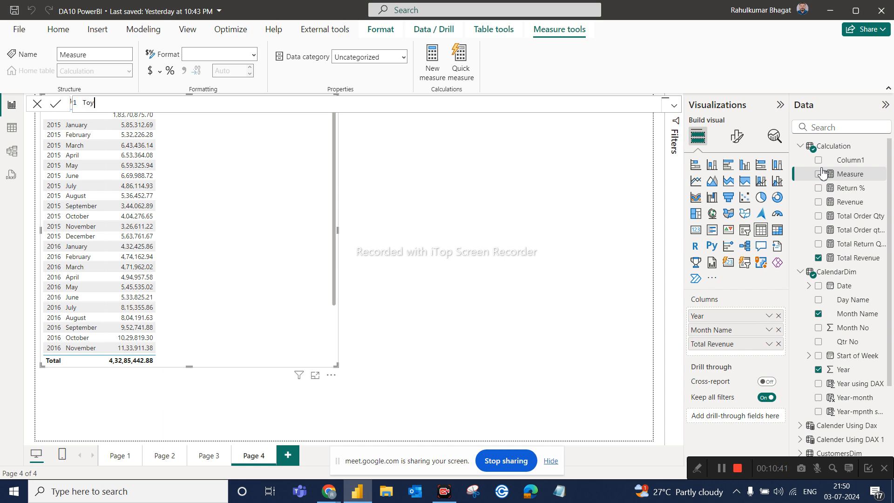
text(otal Revenue)
key(BackSpace)
key(BackSpace)
text(ue PM = cal)
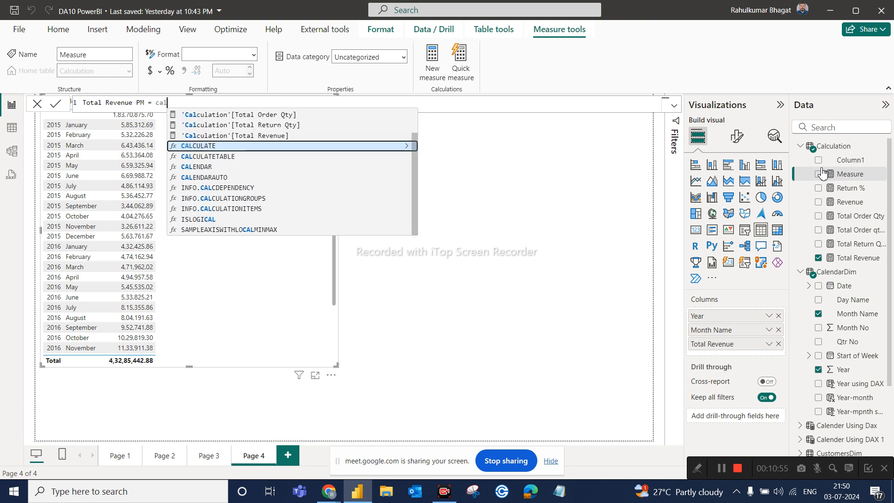
key(Tab)
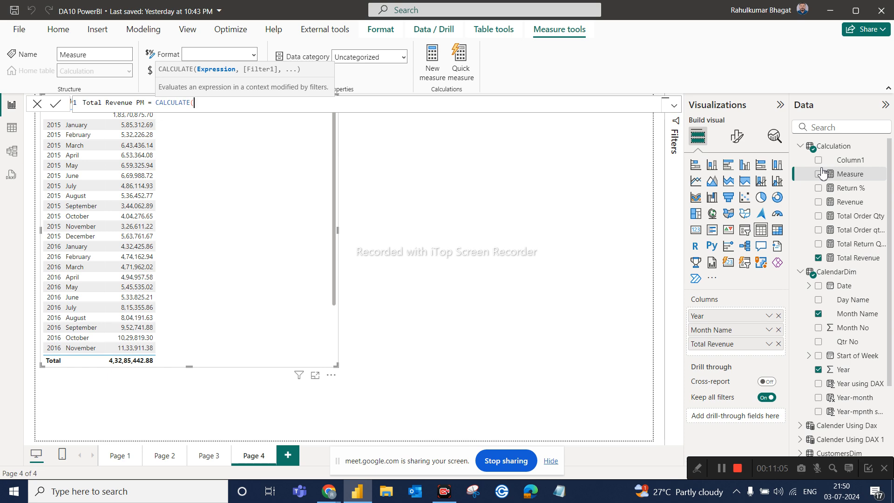
text(to)
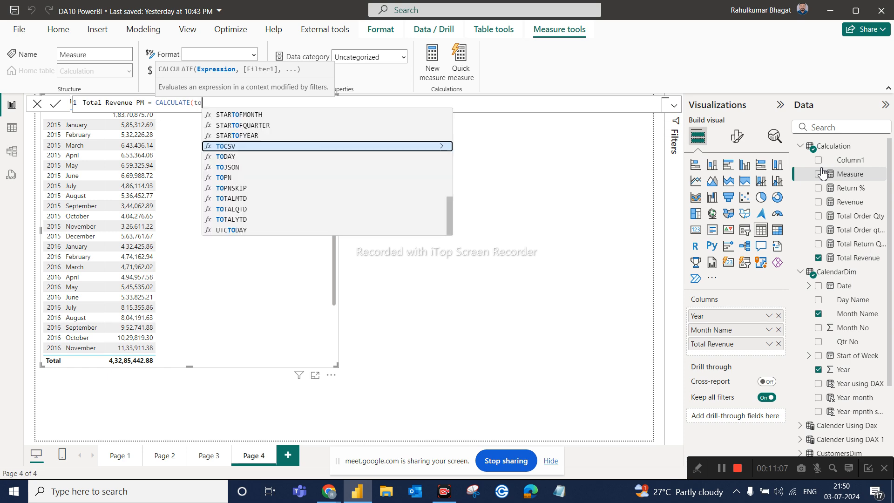
text(ta)
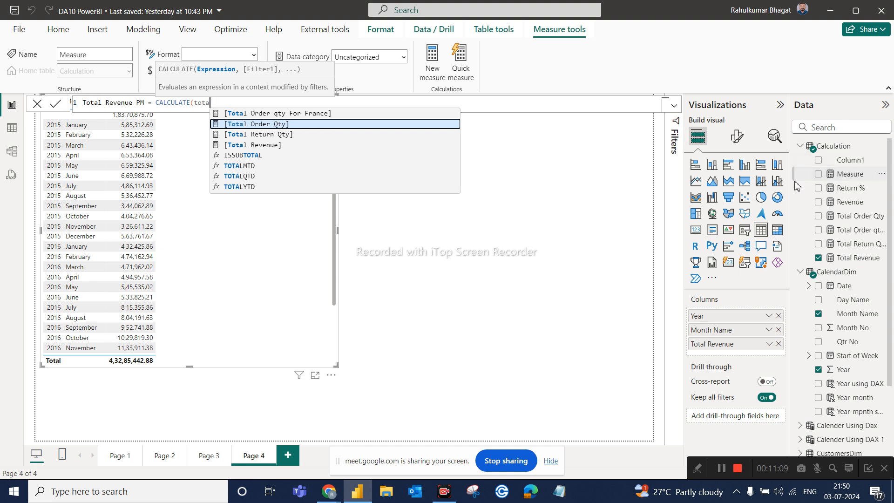
click(271, 146)
text(,)
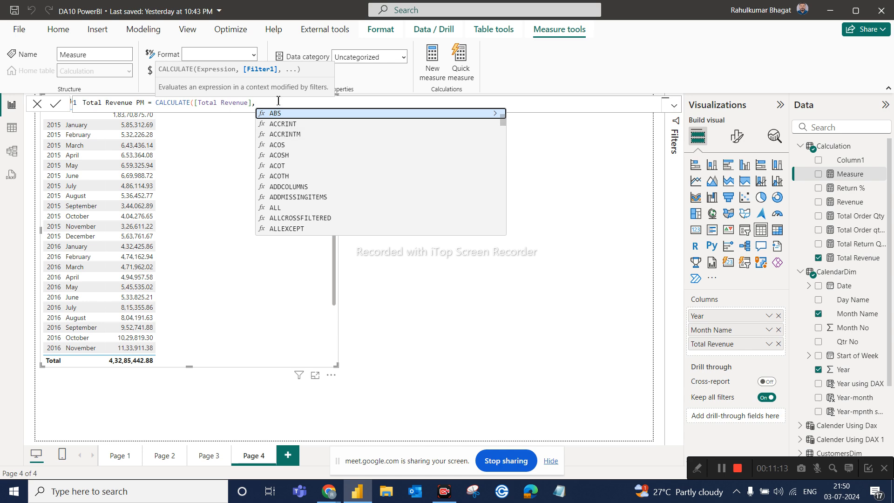
Complete the Total Revenue PM formula with the filter DATEADD(CalendarDim[Date],-1,MONTH) and commit the measure.
text(date)
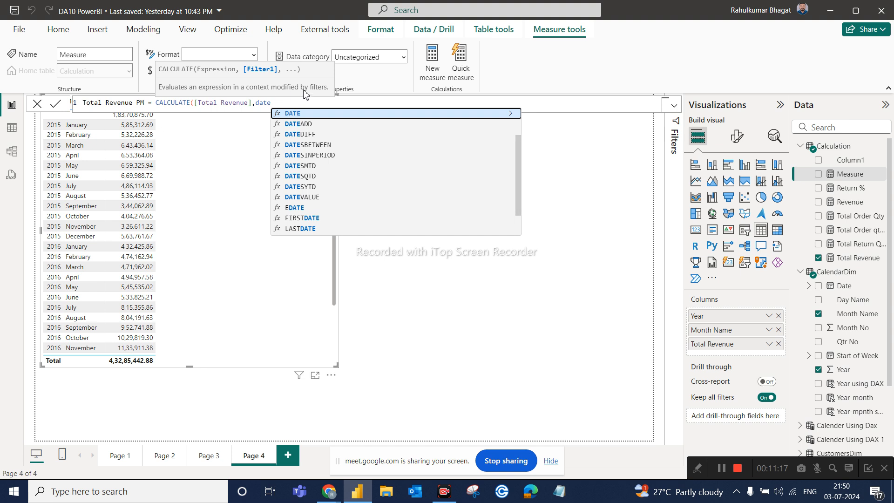
key(Down)
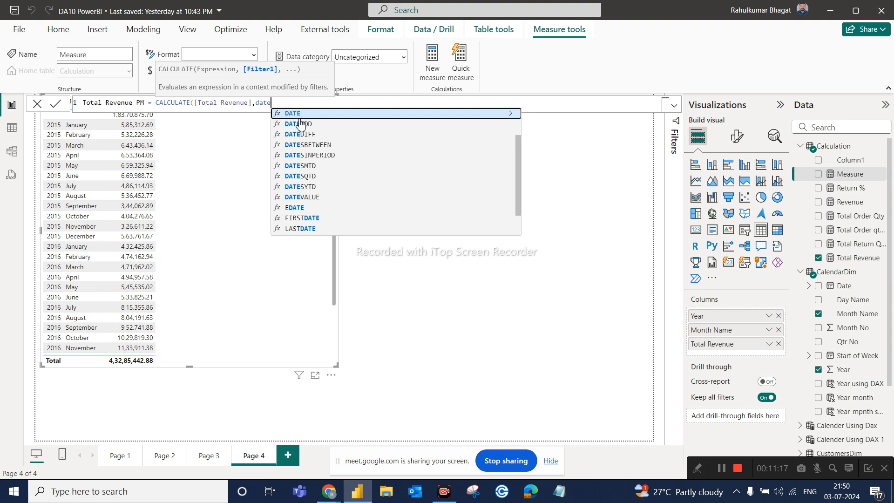
key(Tab)
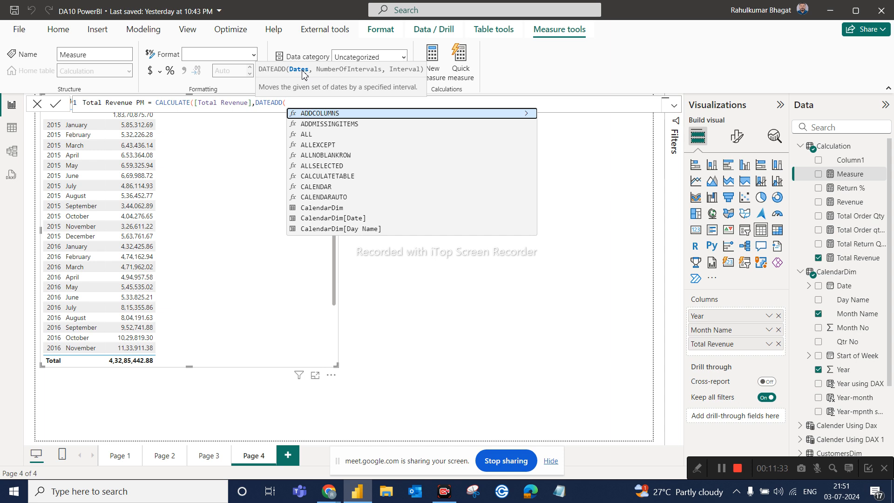
text(cale)
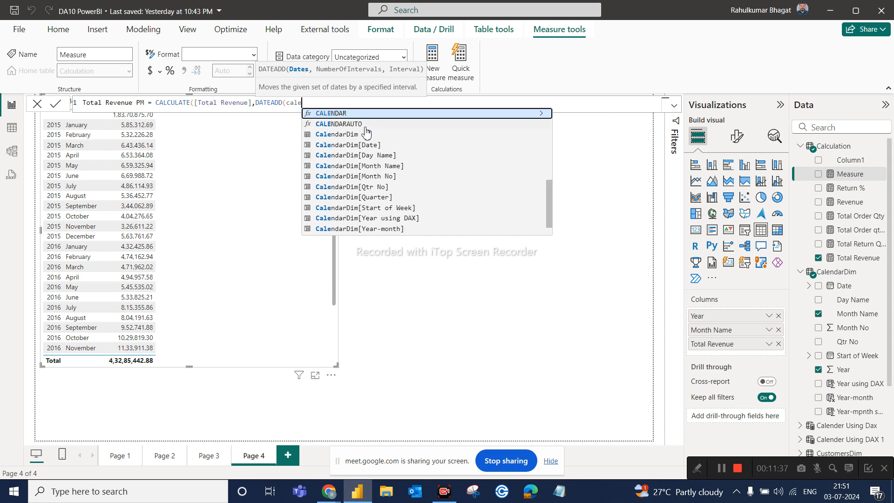
click(358, 146)
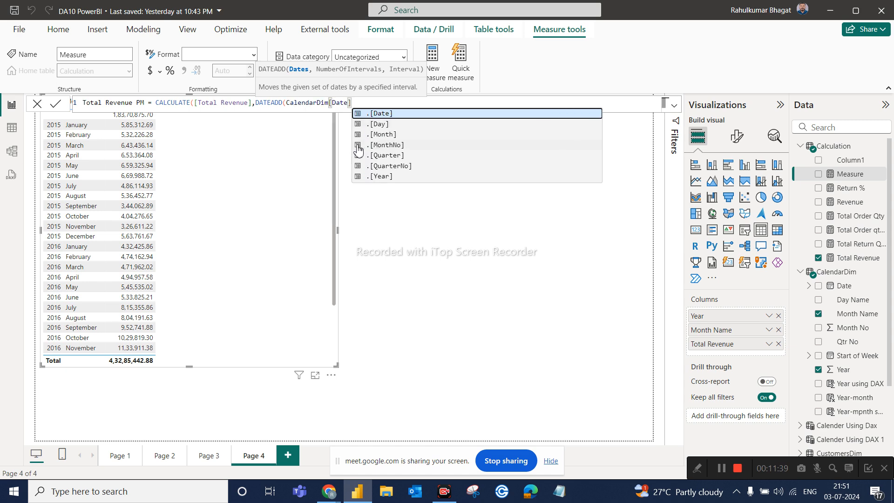
text(,-1)
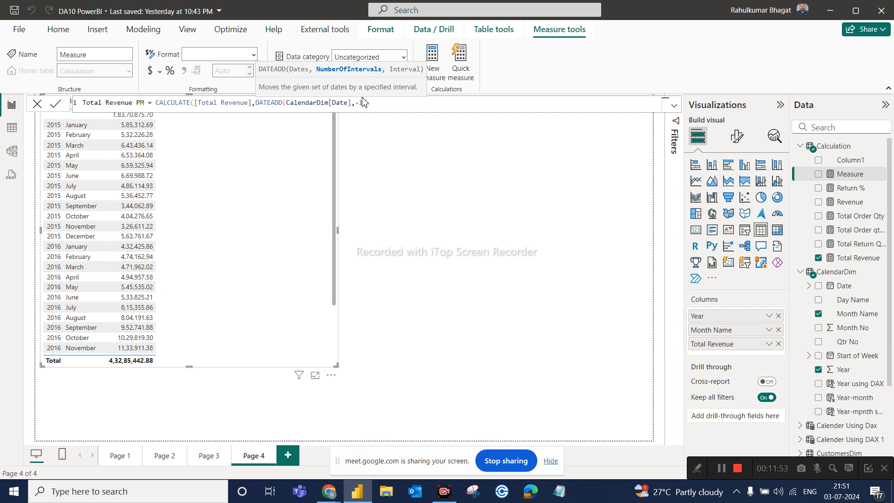
text(,)
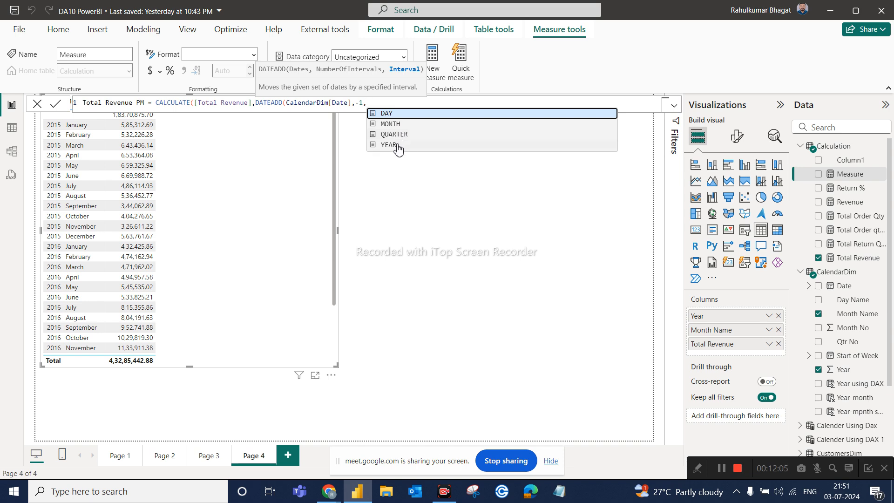
click(390, 123)
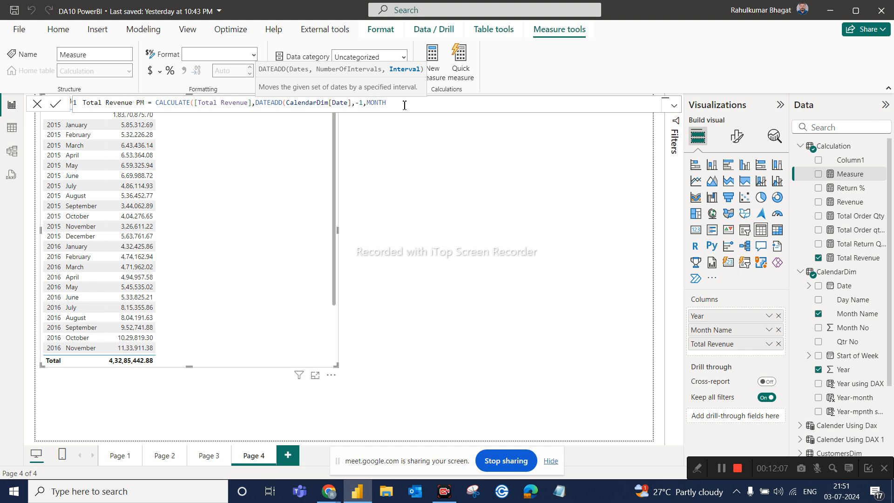
text()))
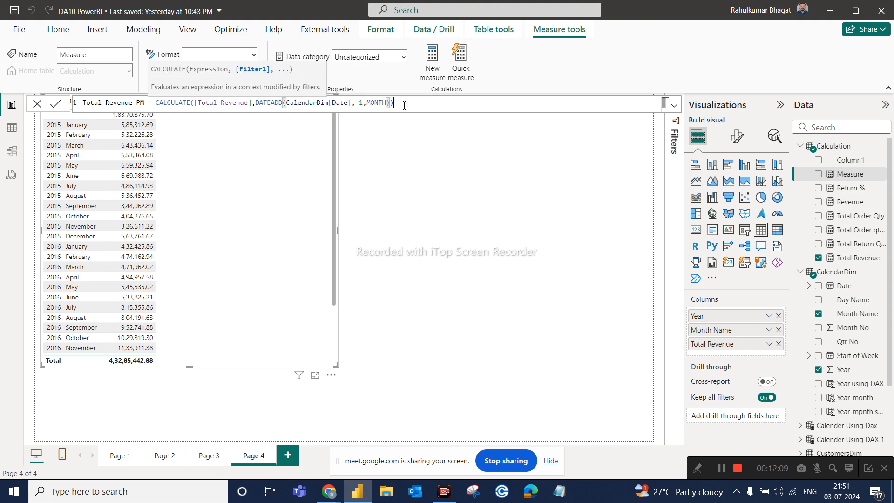
key(Return)
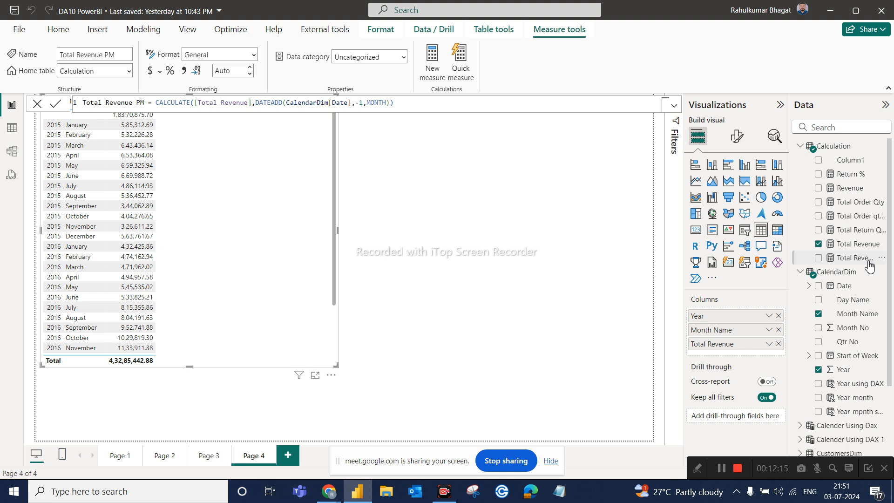
Add the Total Revenue PM measure as a column in the Page 4 table.
drag(865, 264, 761, 352)
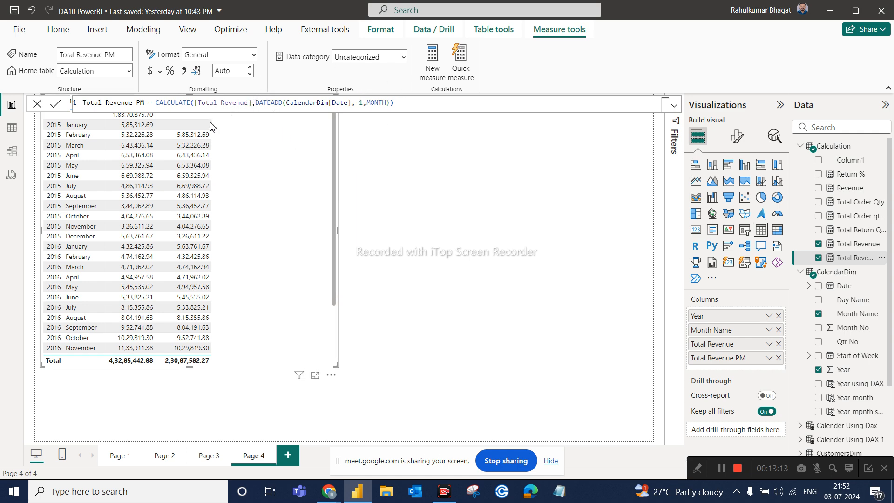
click(407, 200)
Set the Page 1 KPI's value to Total Revenue, target to Total Revenue PM and trend axis to Month Name, and shrink it beside the date slicer.
click(121, 457)
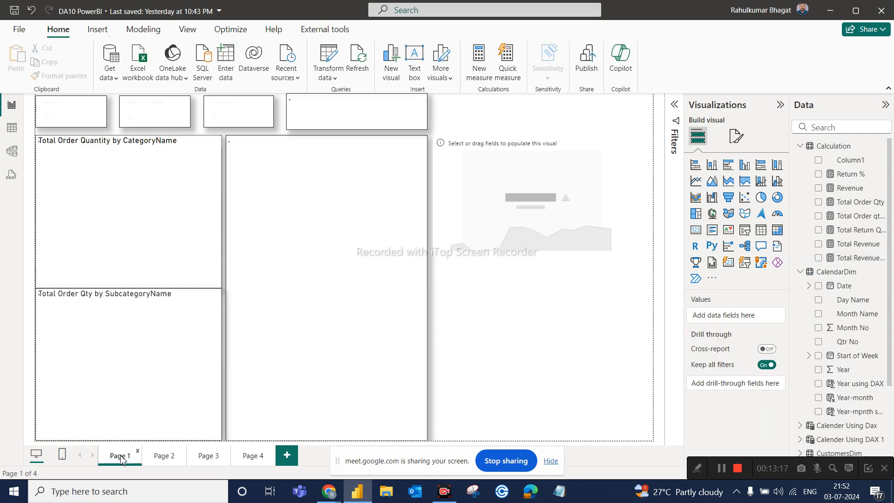
click(541, 202)
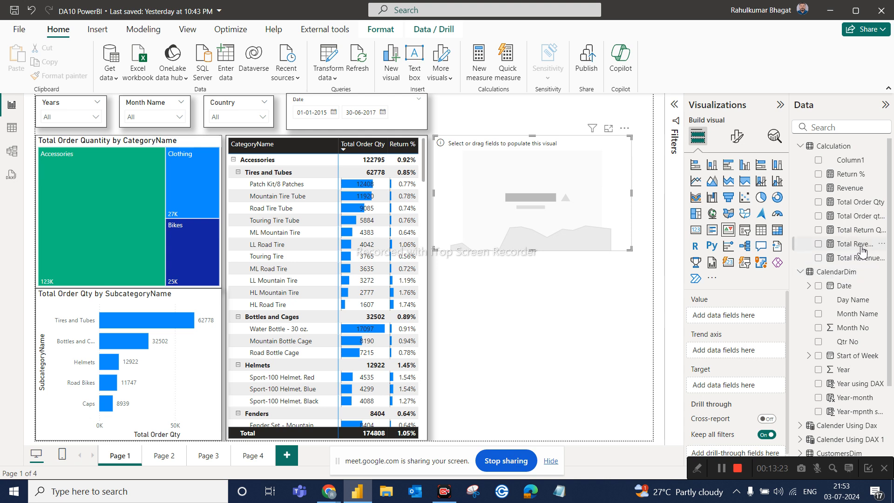
drag(861, 250, 758, 329)
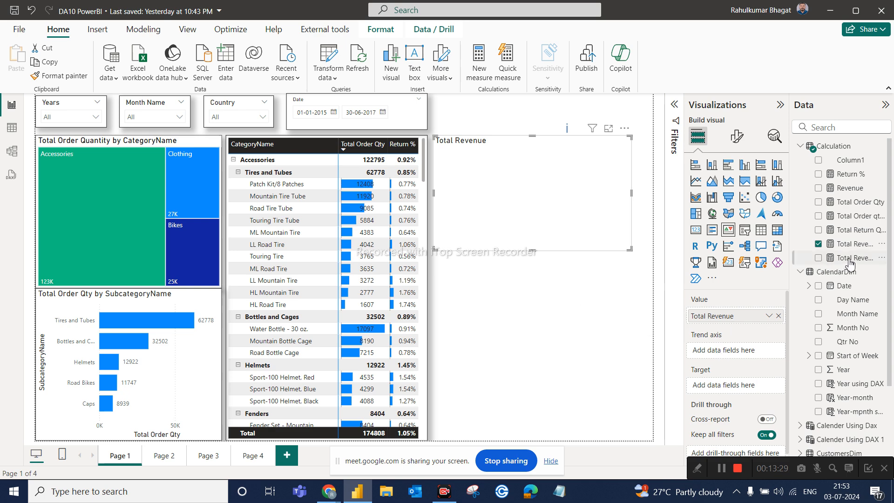
drag(851, 263, 747, 390)
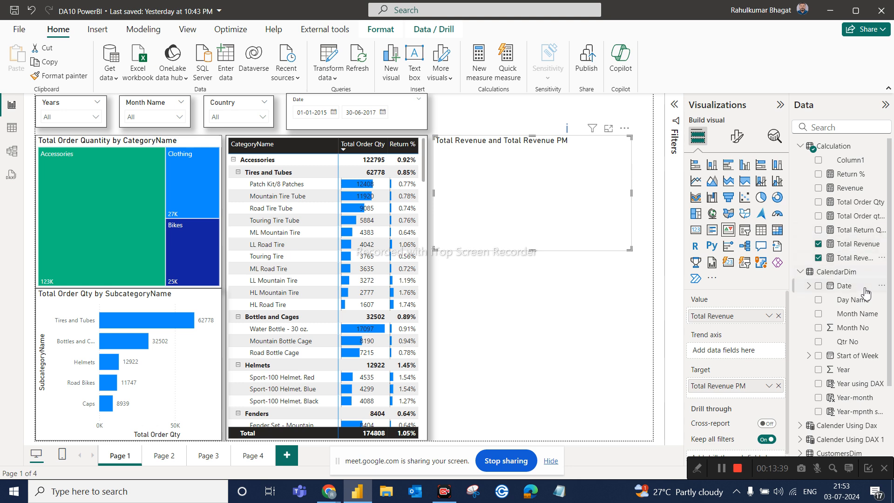
drag(862, 320, 736, 351)
drag(635, 252, 548, 162)
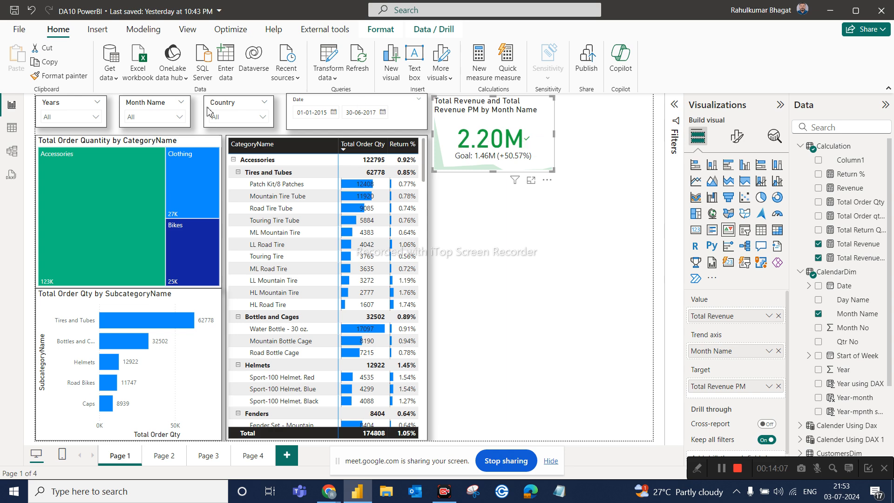
Filter Page 1 to the year 2015 and try February in the month slicer on the KPI, clearing the month again.
click(96, 118)
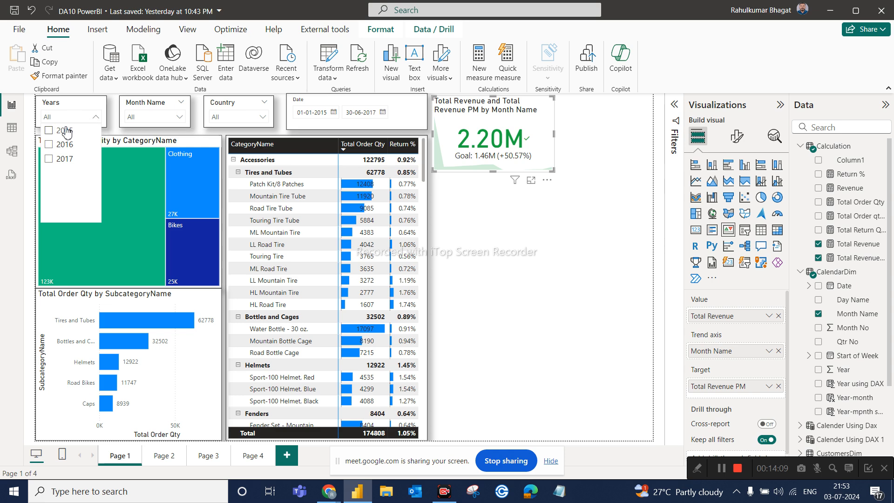
click(48, 130)
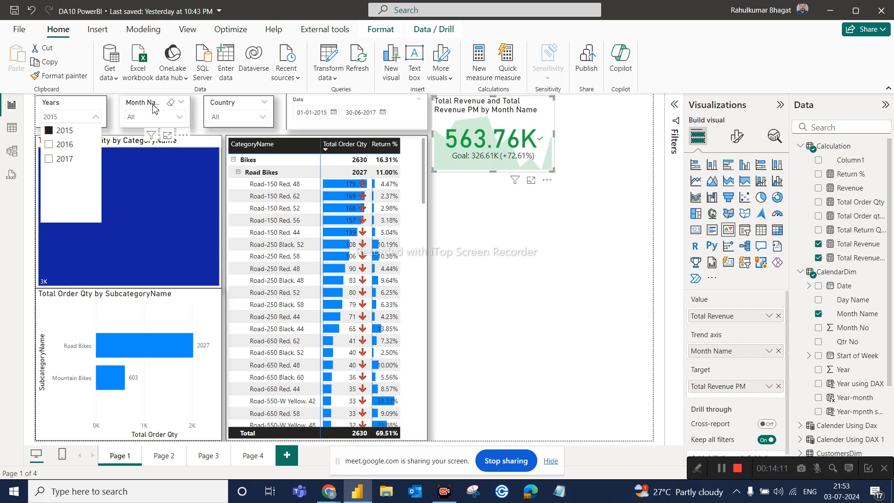
click(168, 120)
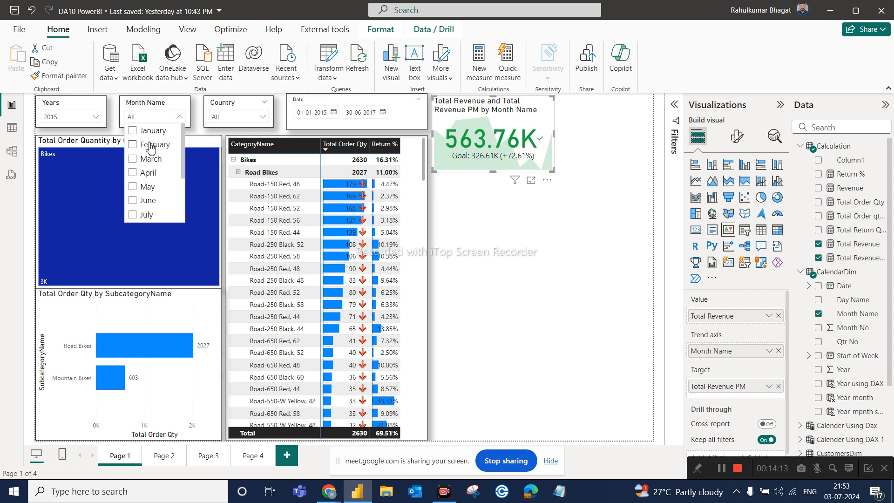
click(150, 148)
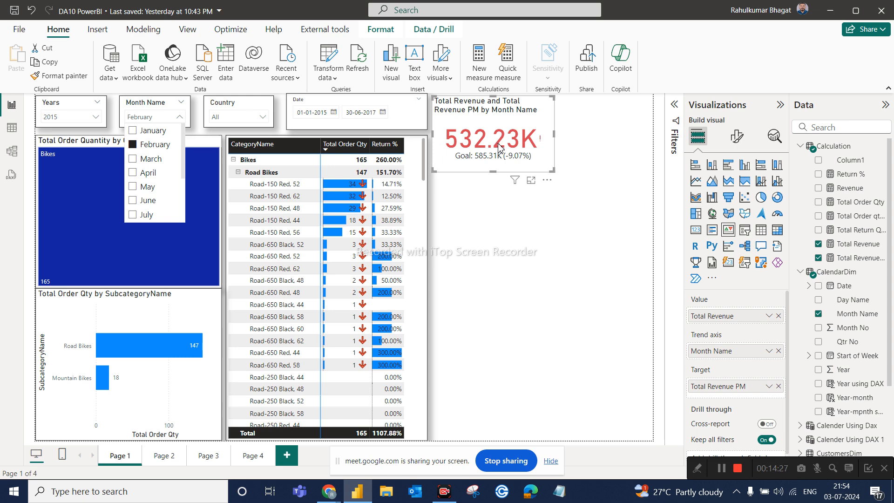
click(150, 148)
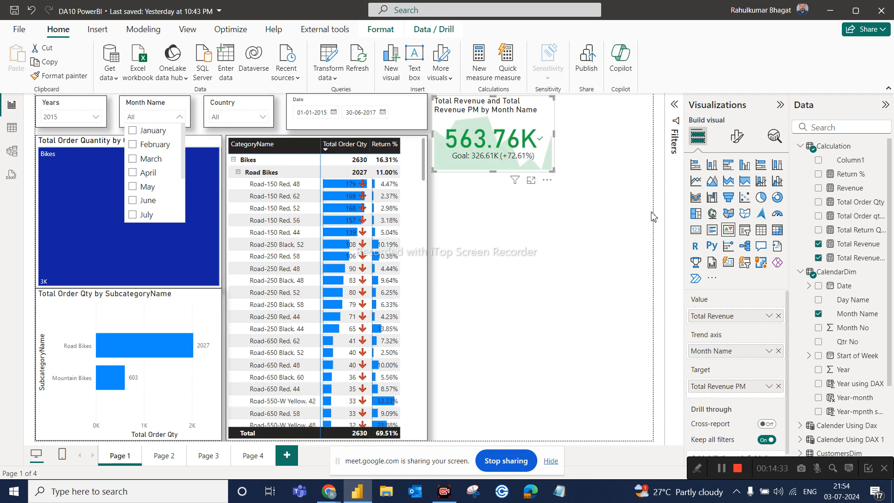
click(580, 200)
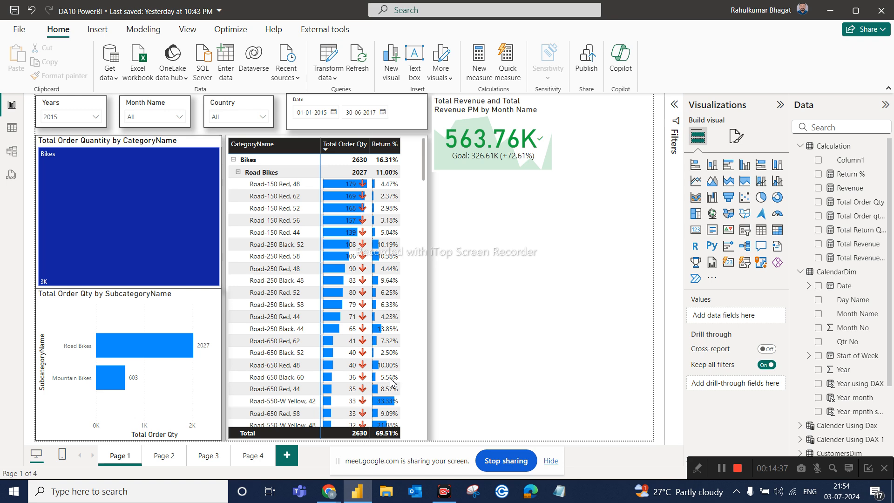
Compare the Page 1 KPI with the monthly revenue table on Page 4 and review the Total Revenue PM formula.
click(252, 457)
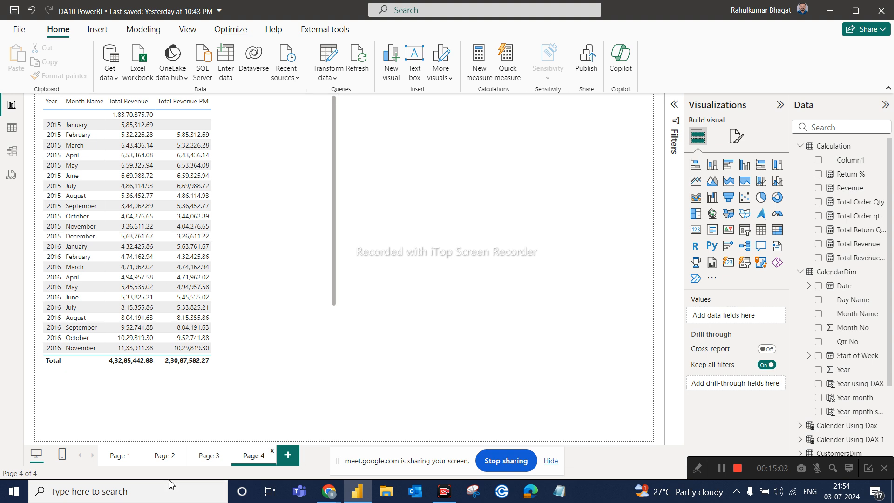
click(120, 457)
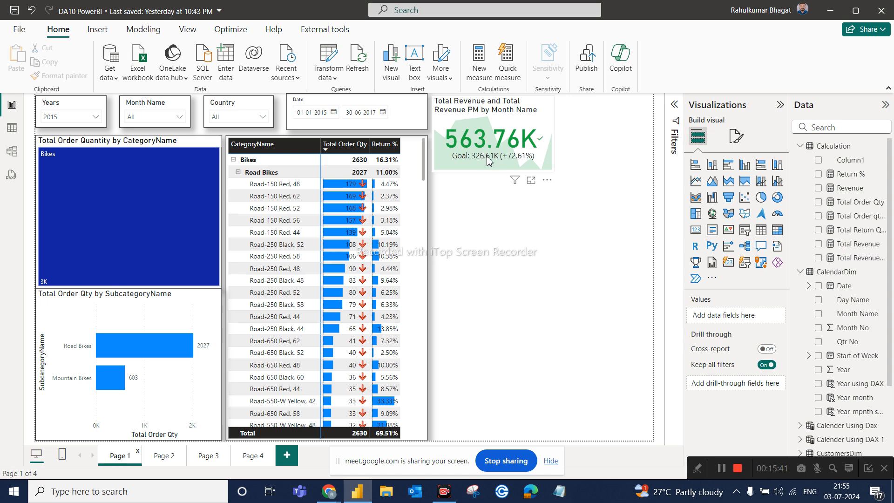
click(531, 123)
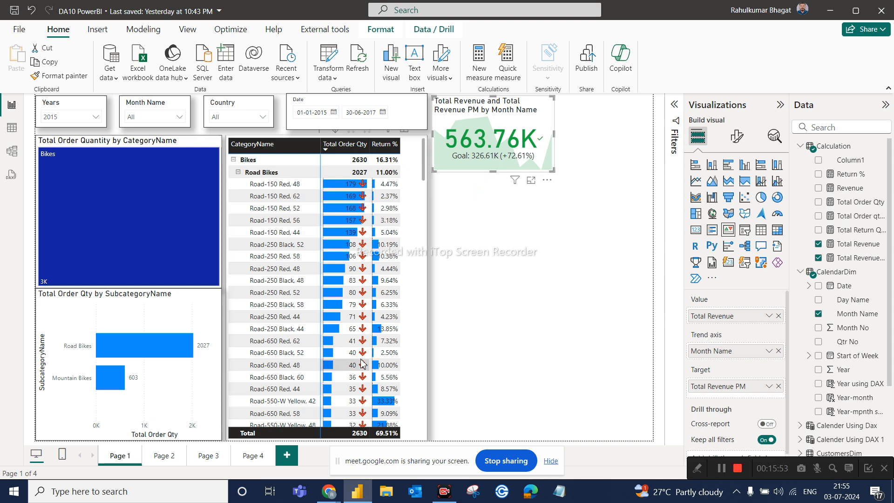
click(257, 463)
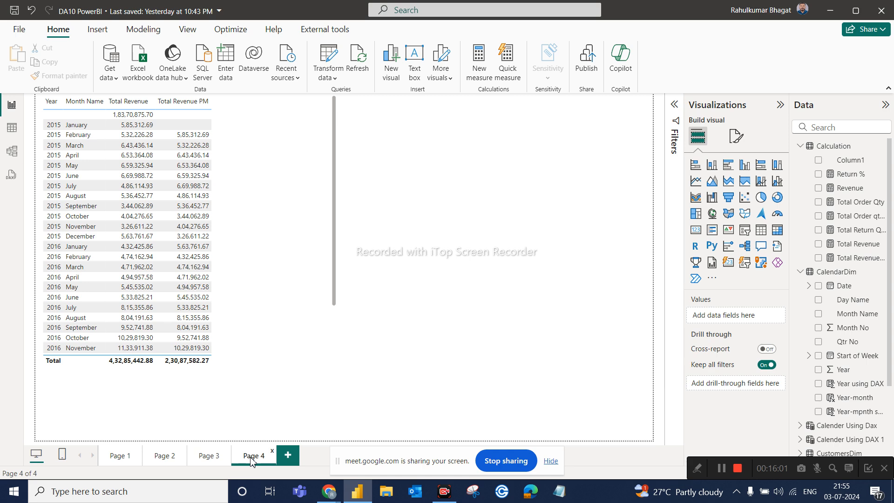
click(128, 459)
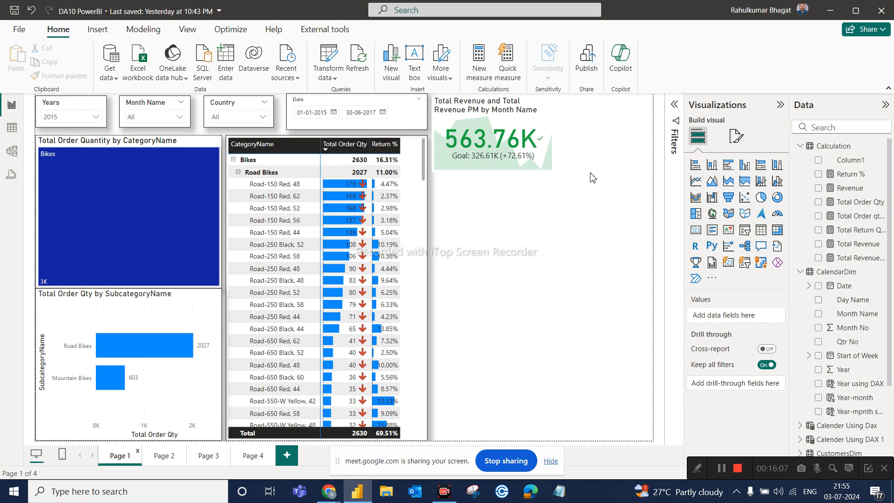
click(549, 140)
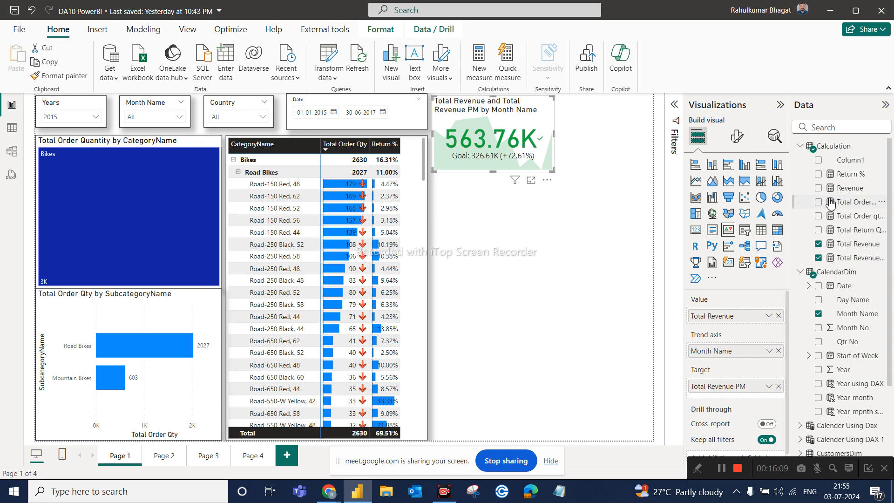
click(852, 258)
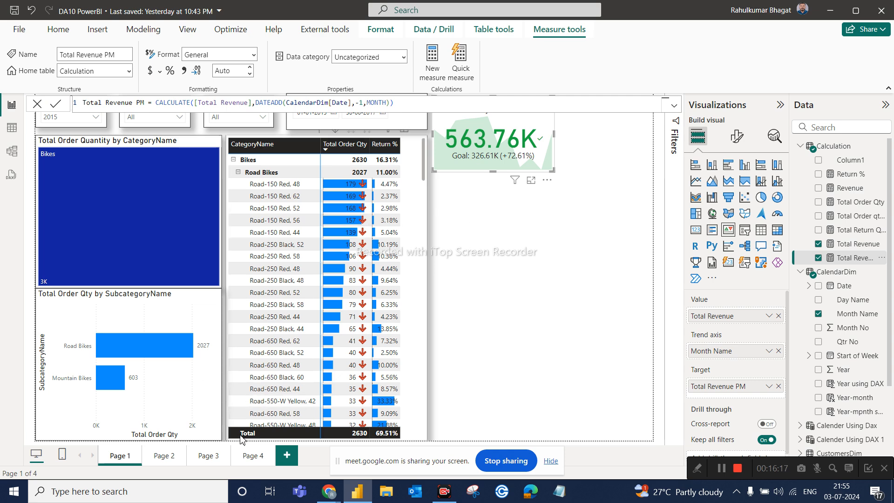
click(542, 230)
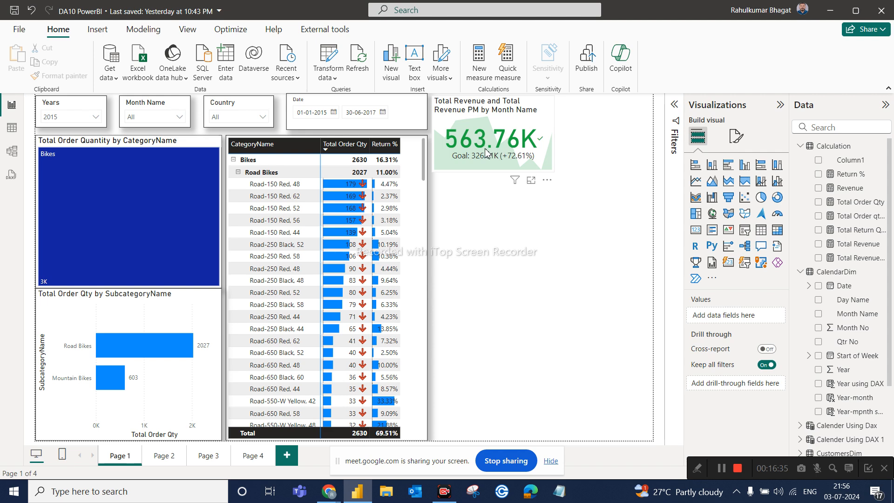
Filter Page 1 to February and check the KPI's value and goal against the February 2015 row of the Page 4 table.
click(174, 120)
click(150, 145)
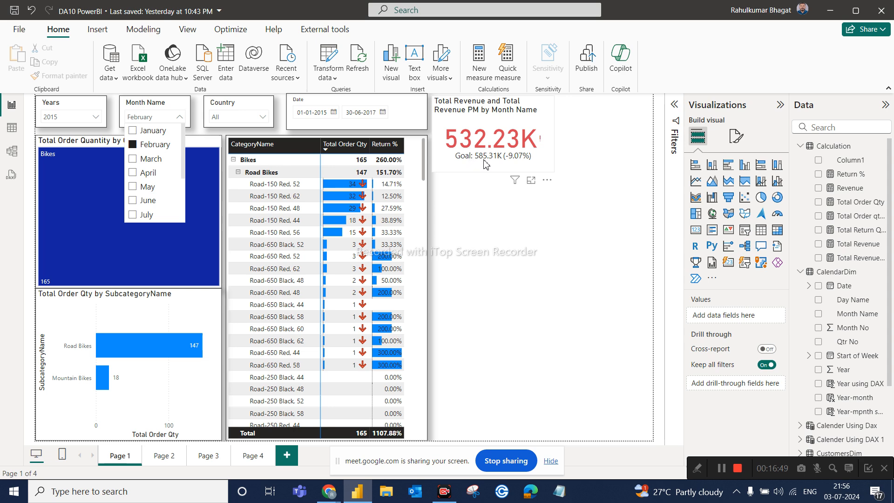
click(252, 457)
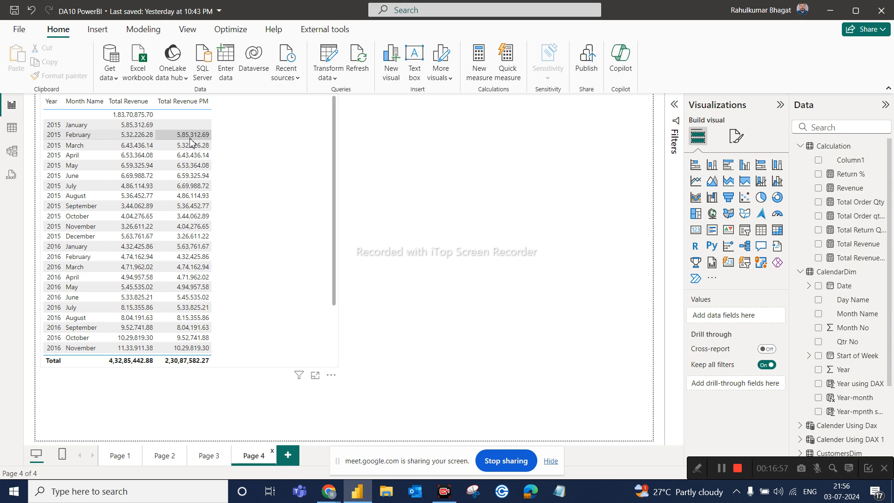
click(120, 456)
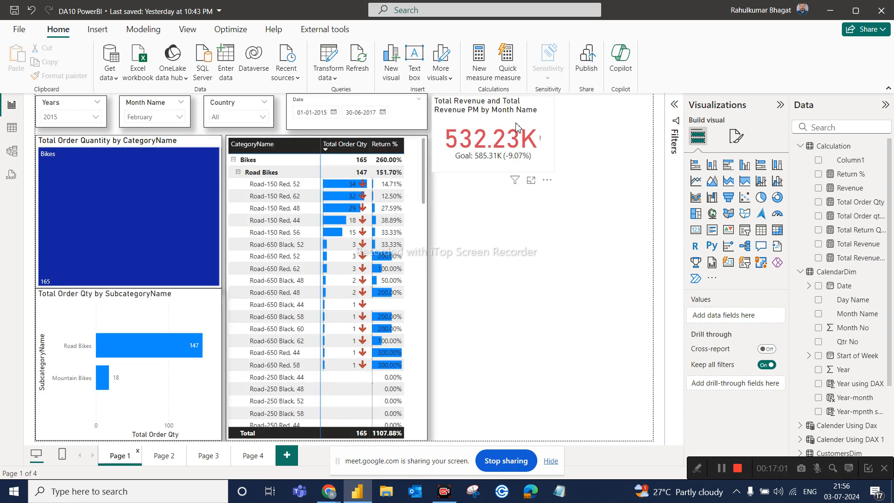
Replace the KPI visual's title text with Monthly Revenue.
click(517, 126)
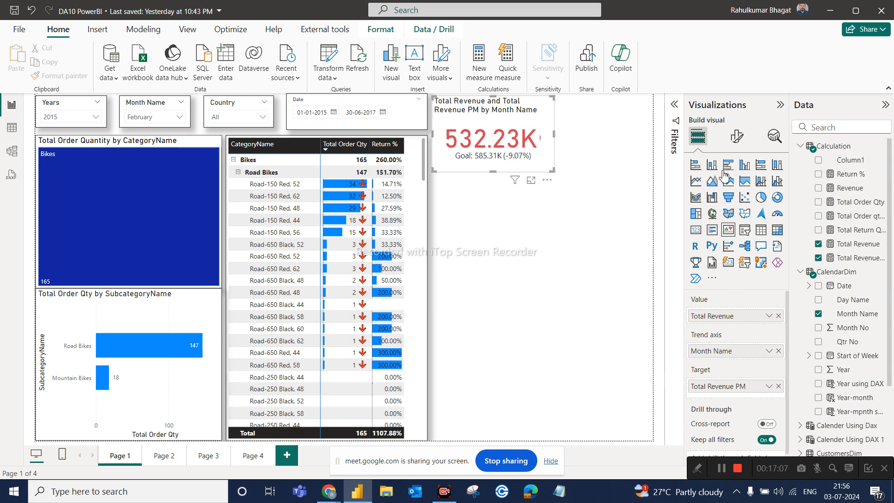
click(738, 137)
click(736, 188)
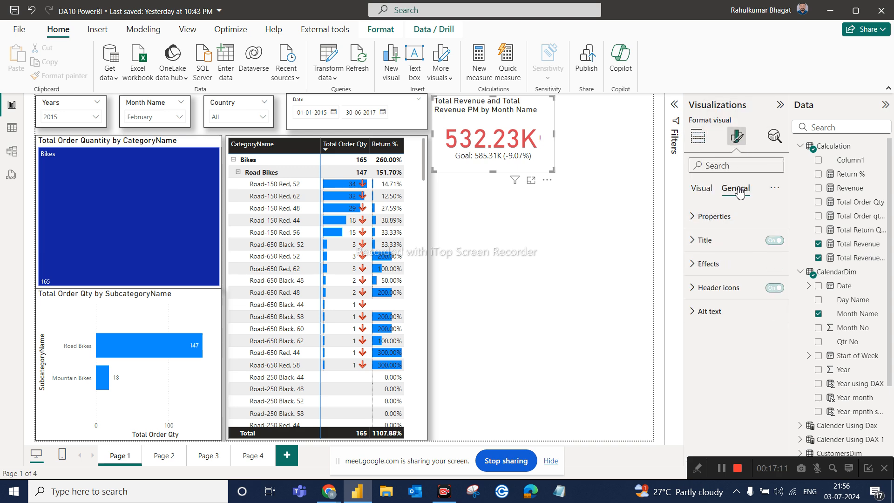
click(722, 240)
click(719, 297)
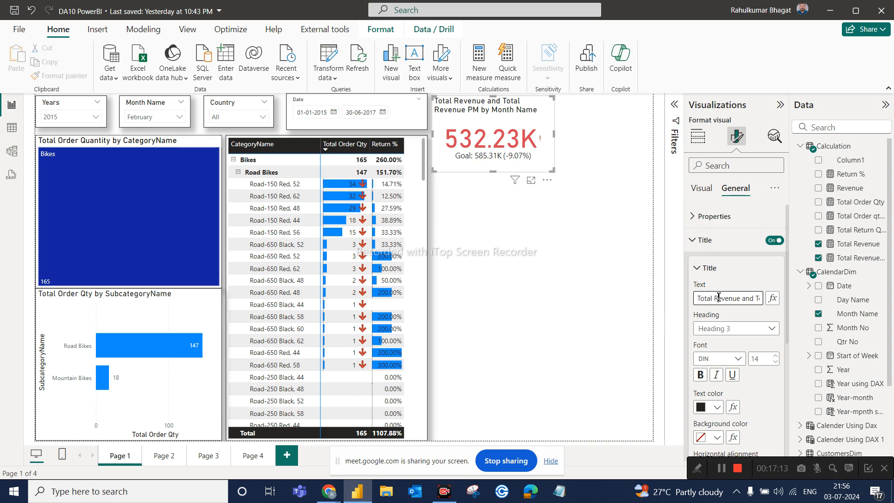
key(Right)
key(Right)
key(Right)
key(Right)
key(Right)
key(Right)
key(Right)
key(Right)
key(Right)
key(Right)
key(Right)
key(Right)
key(Right)
key(Right)
key(Right)
key(Right)
key(Right)
key(Right)
key(Right)
key(Right)
key(Left)
key(Left)
key(Left)
key(Left)
key(Left)
key(Left)
key(Left)
key(Left)
key(Left)
key(Left)
key(Left)
key(Left)
key(Left)
key(Left)
key(Left)
key(Left)
key(Left)
key(Left)
key(Left)
key(Left)
key(BackSpace)
key(BackSpace)
key(BackSpace)
key(BackSpace)
key(BackSpace)
key(BackSpace)
key(BackSpace)
key(BackSpace)
key(BackSpace)
key(BackSpace)
key(BackSpace)
key(BackSpace)
key(BackSpace)
text(on)
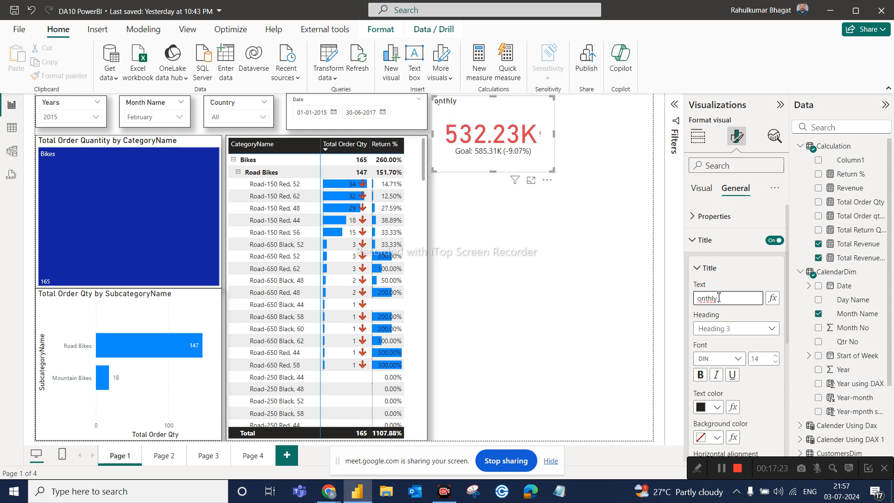
key(BackSpace)
key(BackSpace)
text(ly Revenue)
click(698, 300)
text(M)
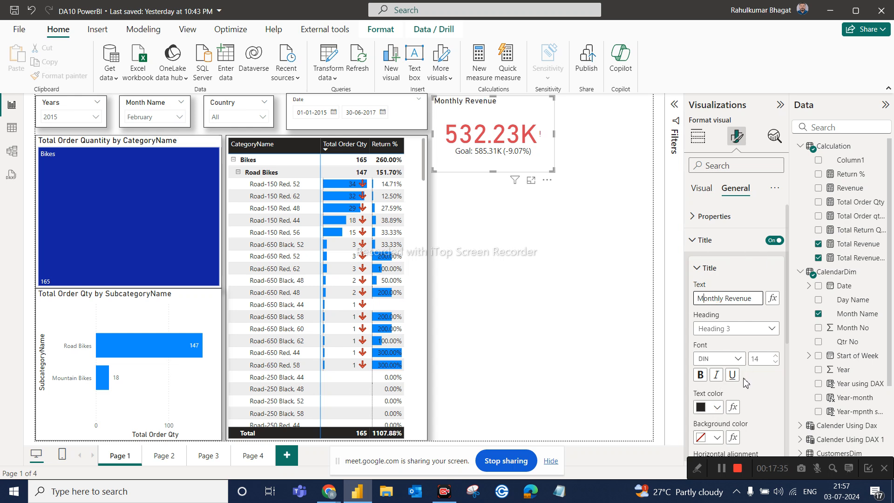
Center the KPI's title horizontally and give it a light orange background.
scroll(713, 387, down, 1)
click(716, 440)
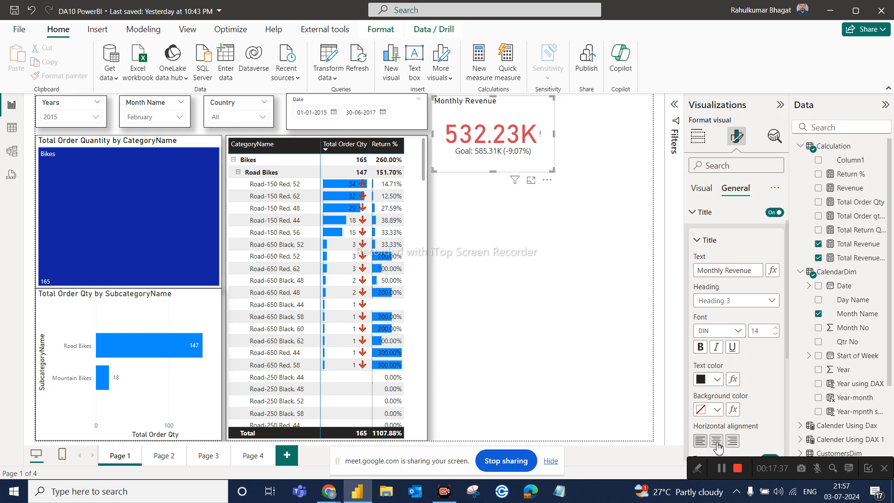
click(718, 408)
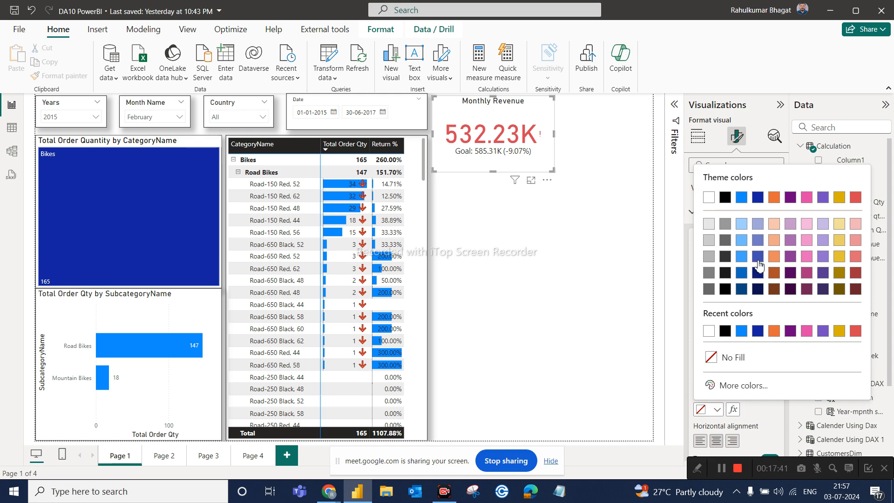
click(775, 241)
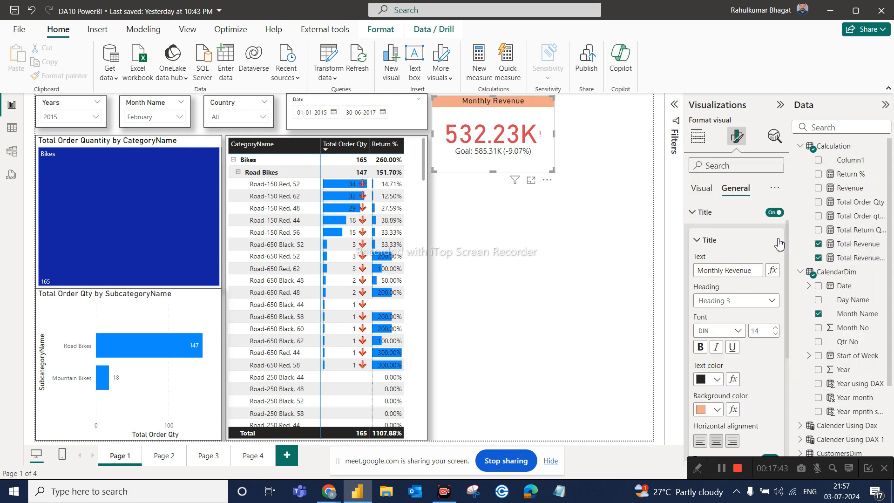
scroll(733, 331, down, 2)
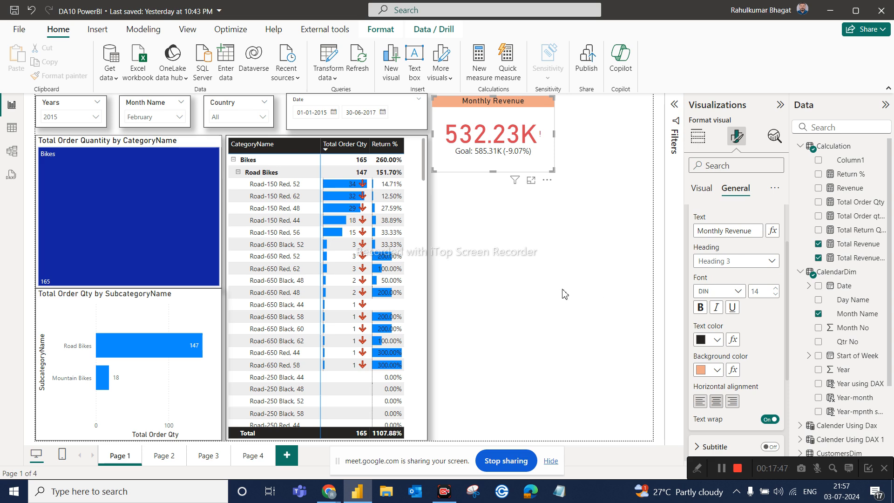
click(697, 136)
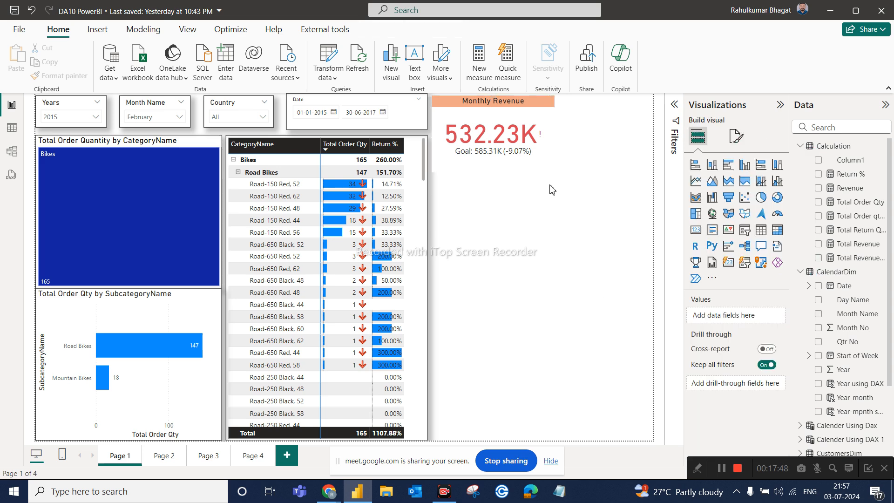
Turn on the visual border and shadow effects for the Monthly Revenue KPI.
click(737, 136)
click(736, 188)
click(726, 264)
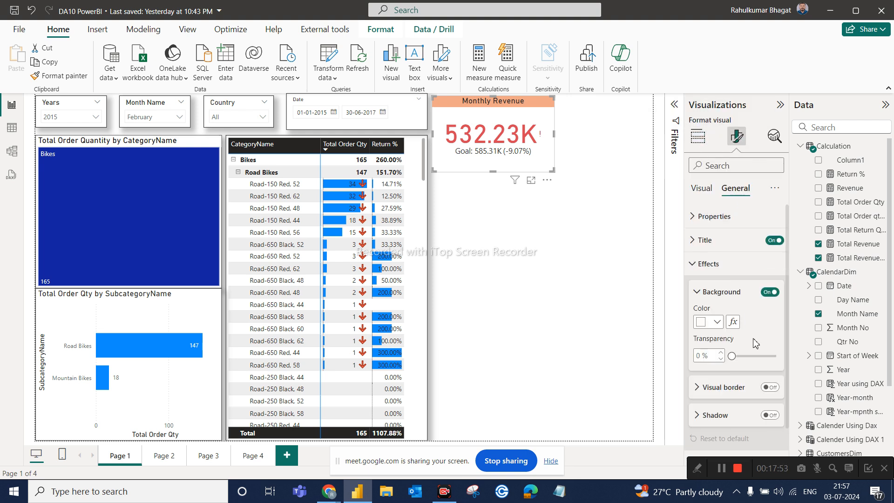
click(770, 388)
click(770, 415)
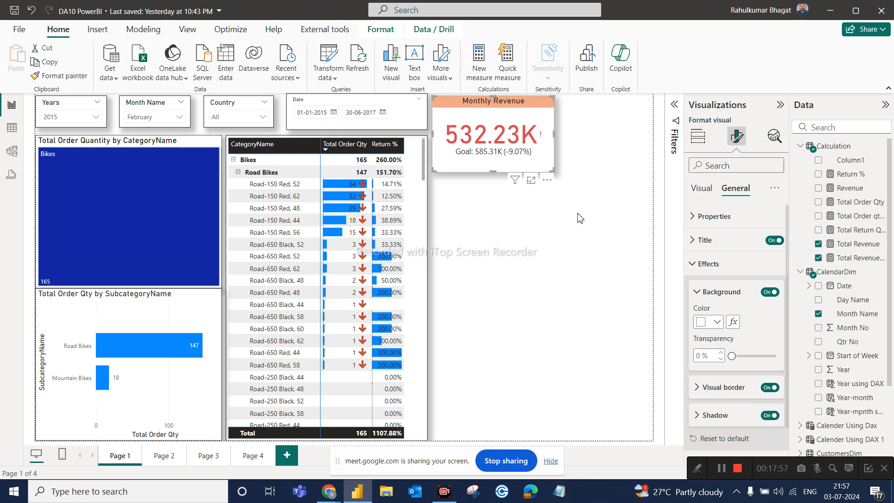
Shrink the Monthly Revenue KPI visual and set its callout value font size to 30.
drag(552, 170, 533, 154)
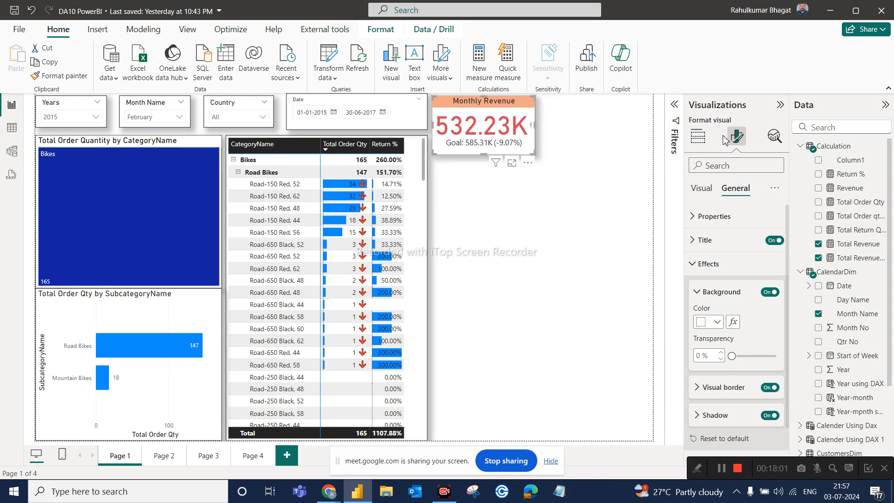
click(698, 137)
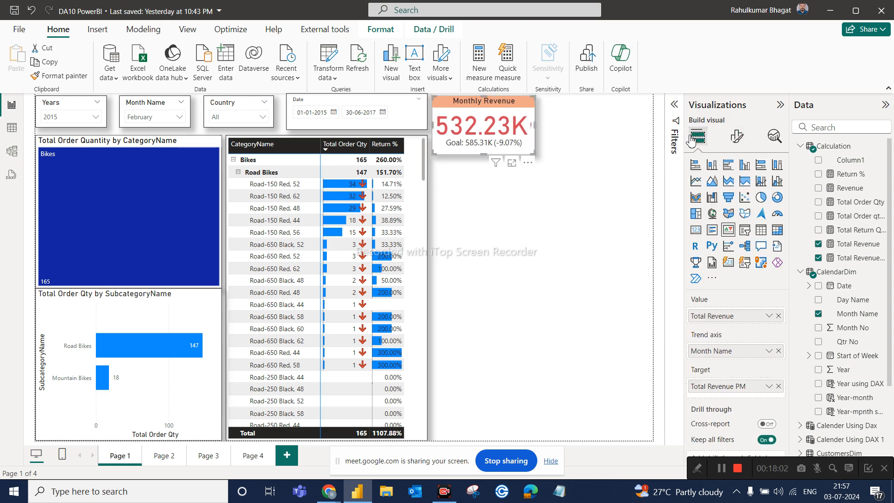
click(741, 138)
click(718, 226)
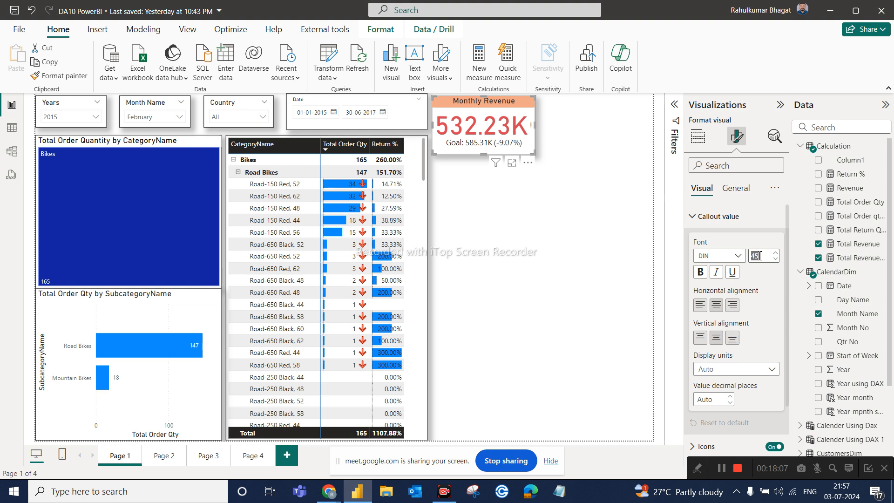
text(30)
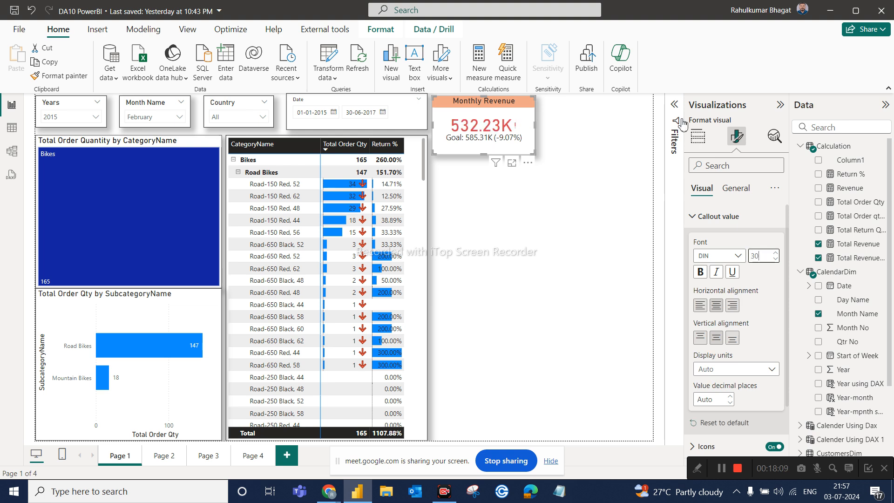
Narrow the Monthly Revenue KPI slightly and clear the February selection from the Month Name slicer.
mouse_move(534, 151)
mouse_down()
mouse_move(518, 154)
mouse_move(527, 155)
mouse_up()
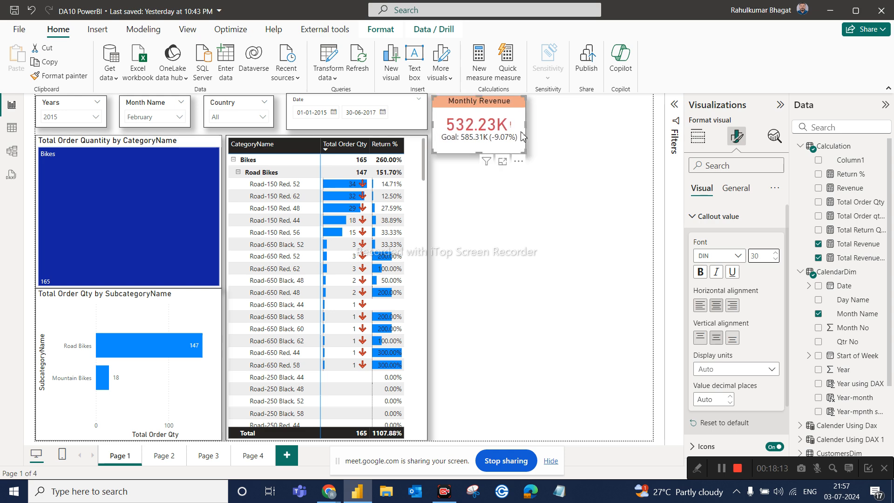
click(526, 194)
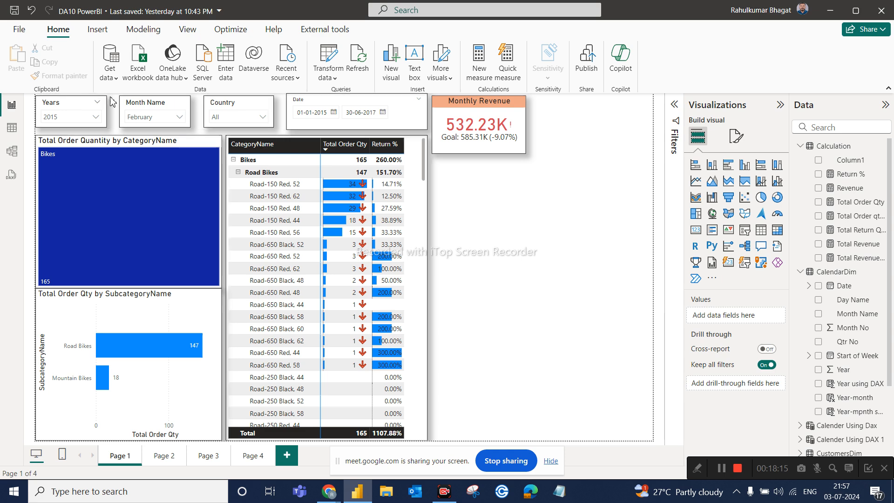
click(171, 111)
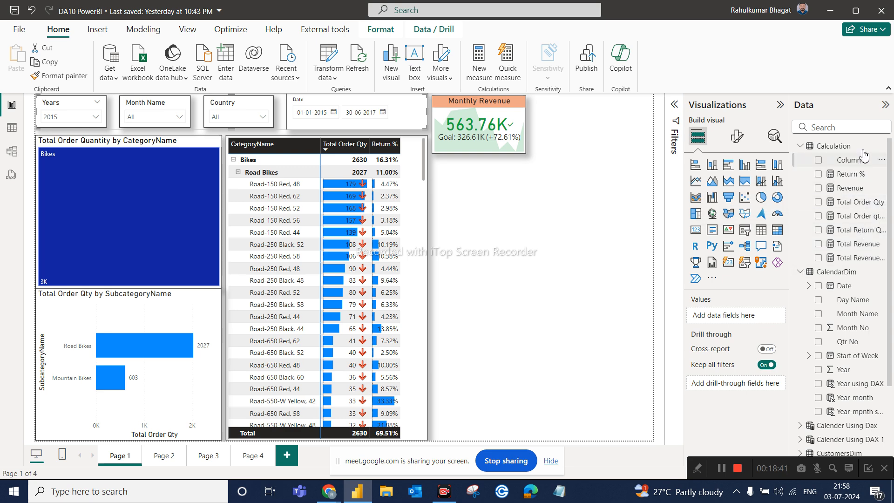
Start a new measure named Total Order Qty PM in the Calculation table, with CALCULATE evaluating [Total Order Qty].
click(882, 148)
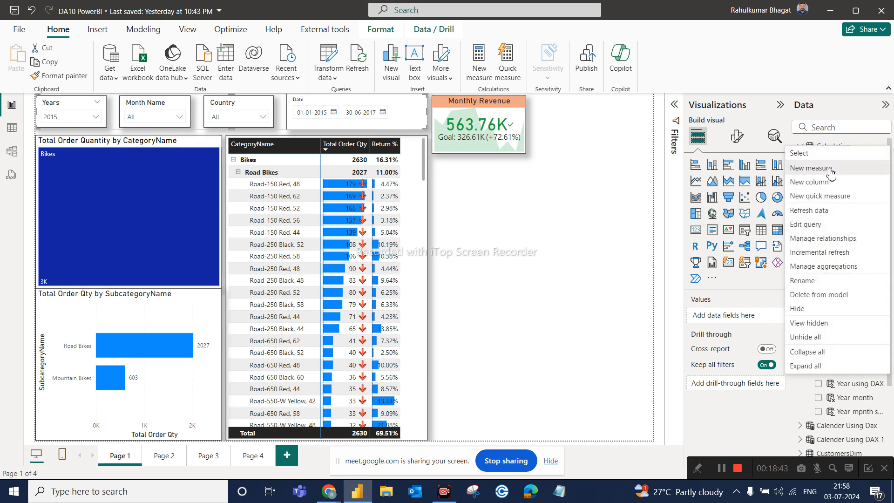
click(831, 168)
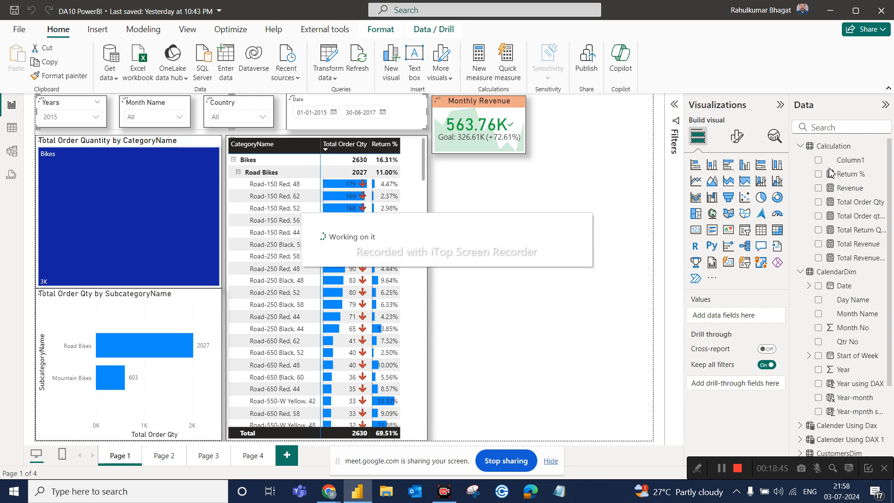
text(Total Order Qty PM =)
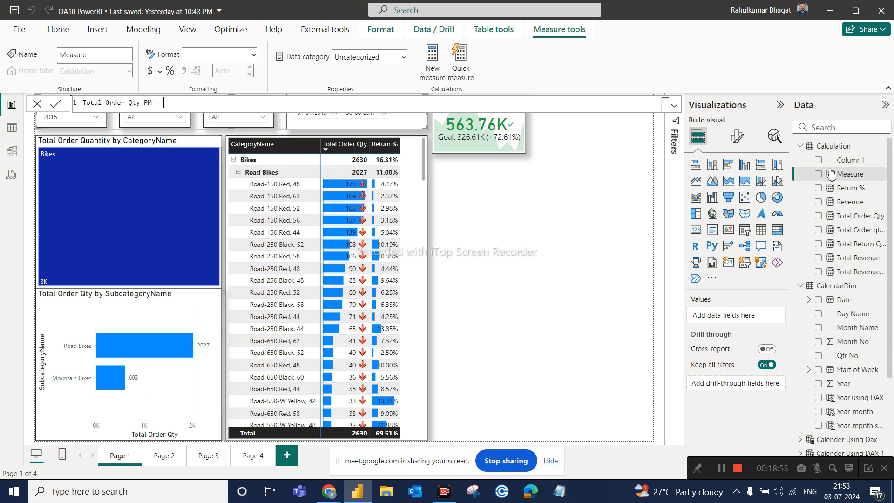
text(CALCULATE()
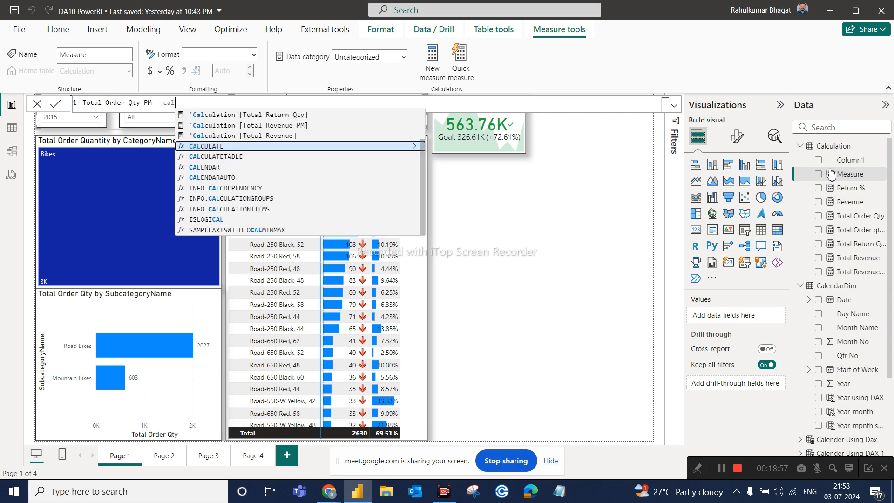
text(tota)
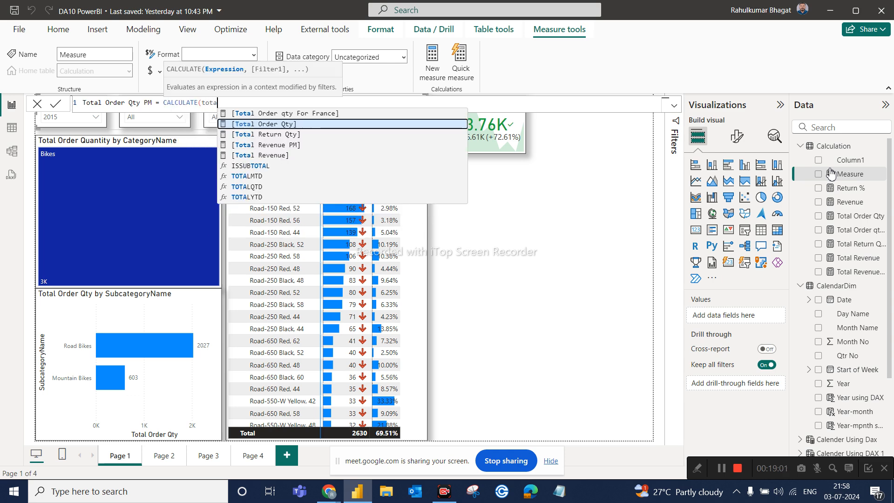
key(Tab)
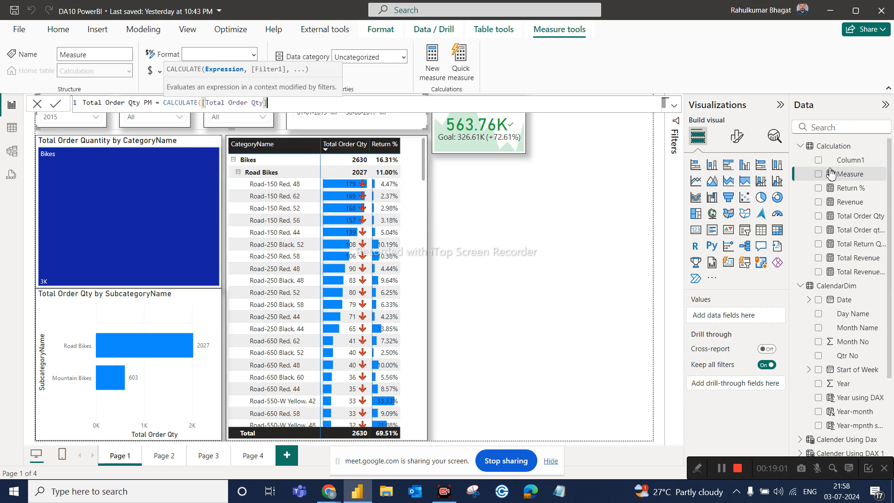
Complete the measure with the filter DATEADD(CalendarDim[Date],-1,MONTH) and commit the formula.
text(,date)
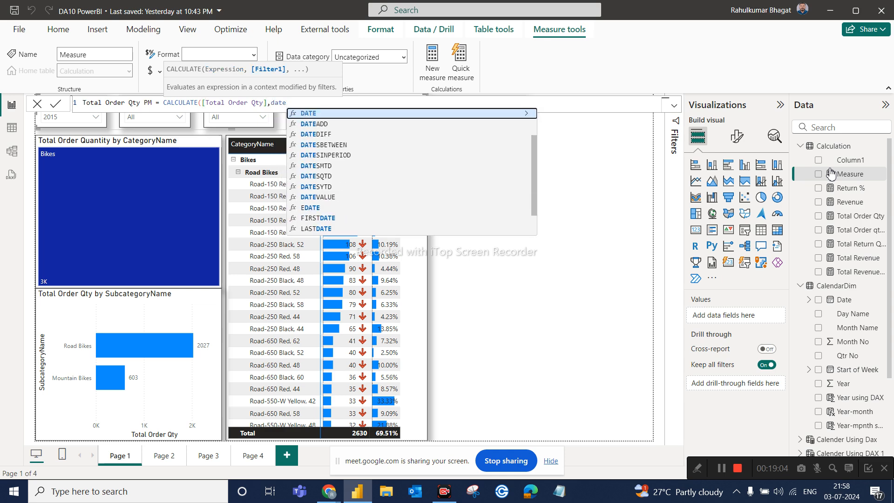
key(Down)
key(Tab)
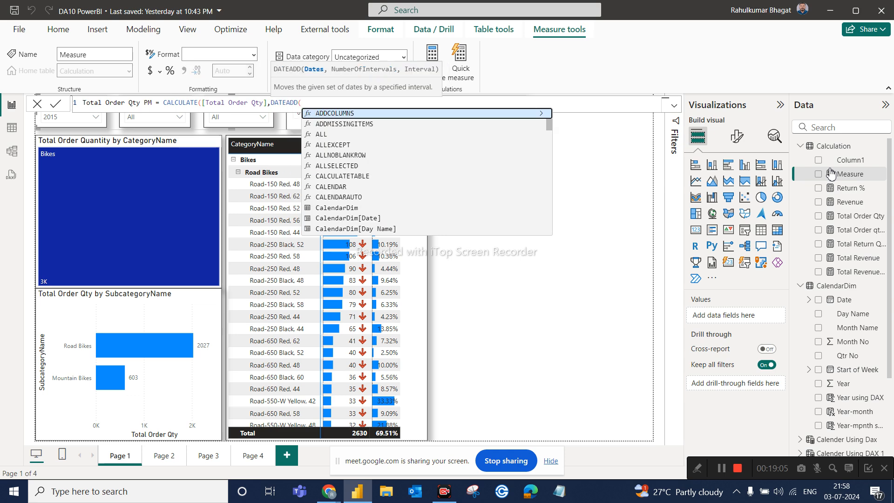
text(cale)
key(Down)
key(Down)
key(Down)
key(Tab)
text(,)
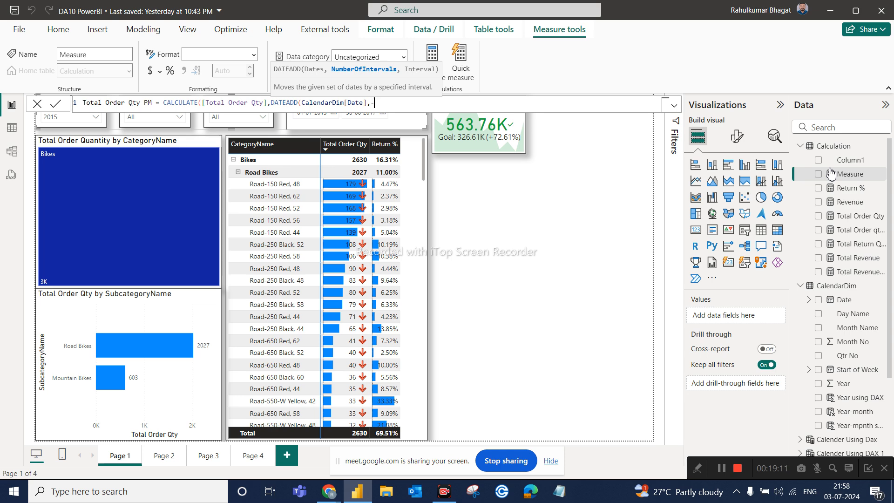
text(-1,)
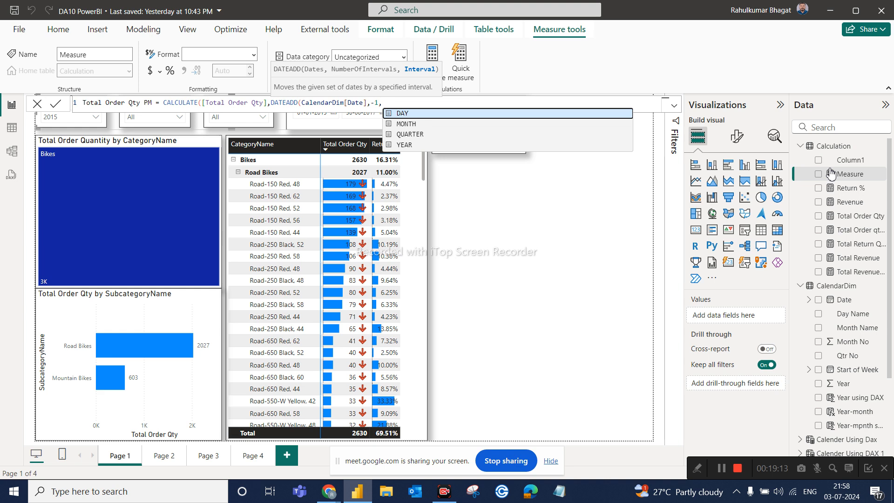
key(Down)
key(Tab)
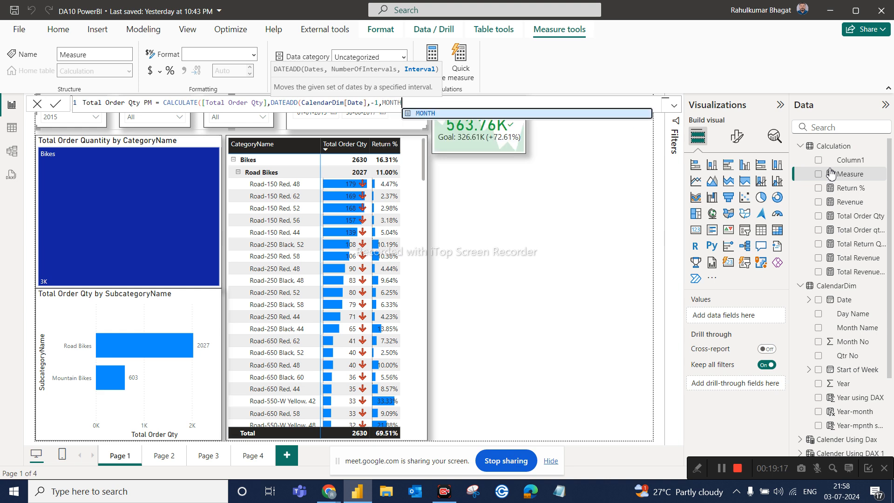
text()))
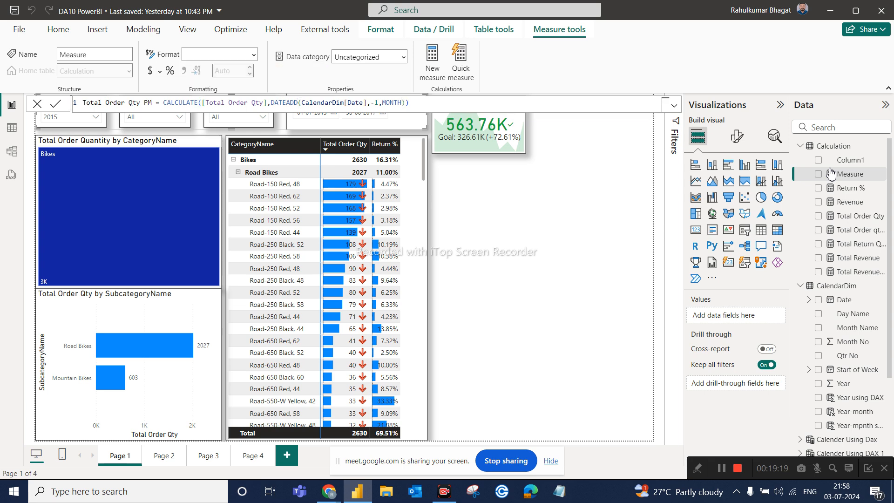
key(Return)
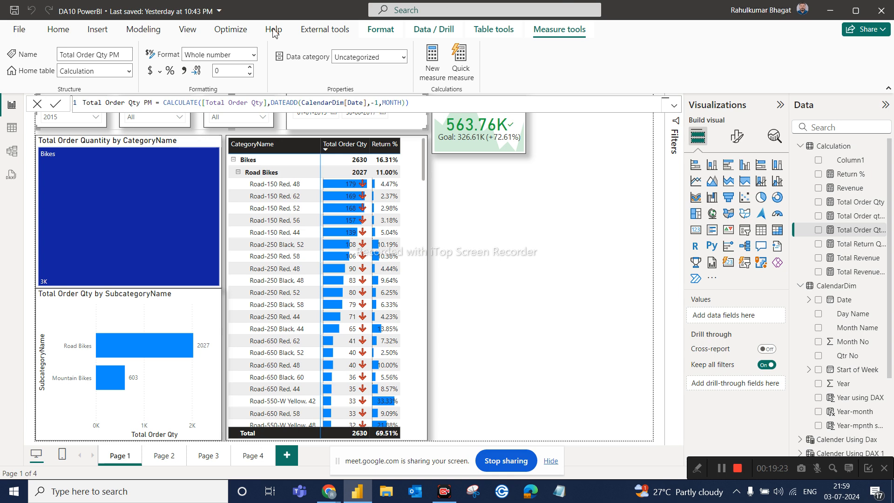
click(37, 104)
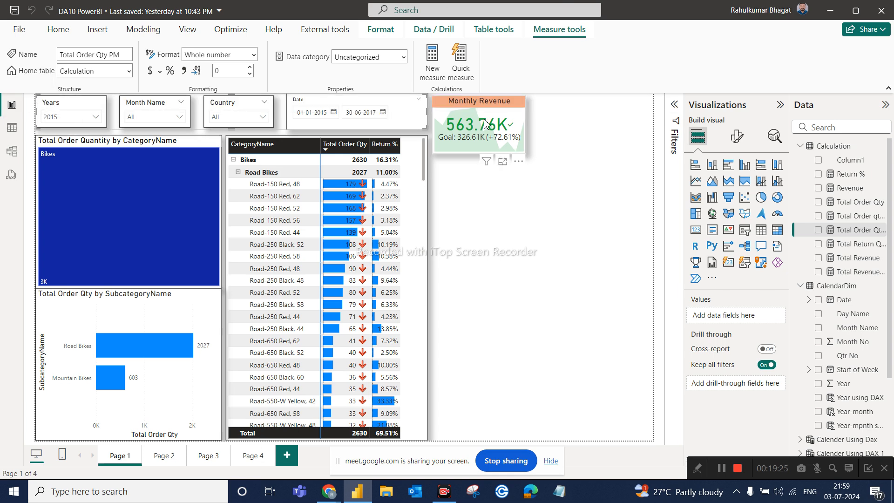
Duplicate the Monthly Revenue KPI beside the original, with Total Order Qty as the copy's value and Total Order qty For France as its target.
click(492, 105)
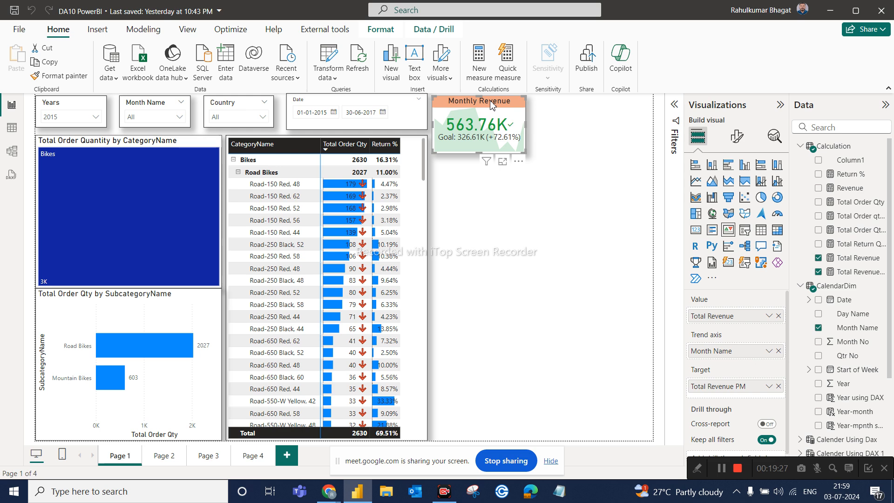
drag(492, 105, 598, 120)
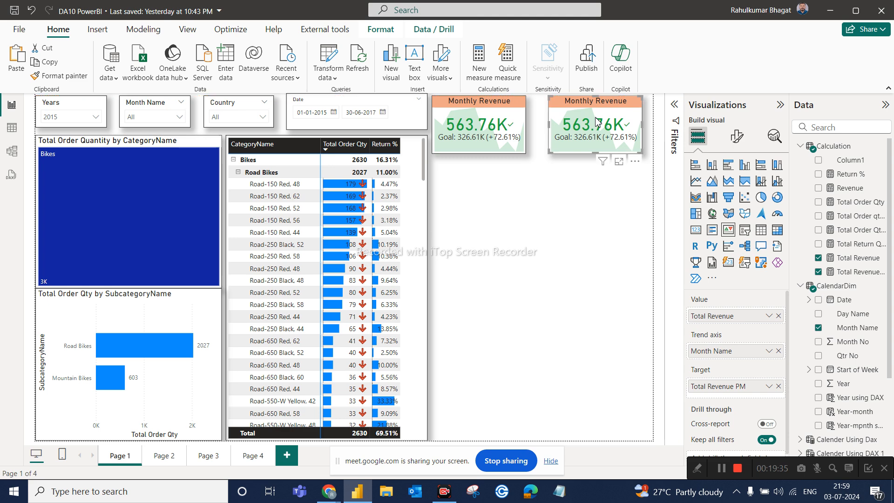
click(779, 317)
drag(860, 205, 741, 315)
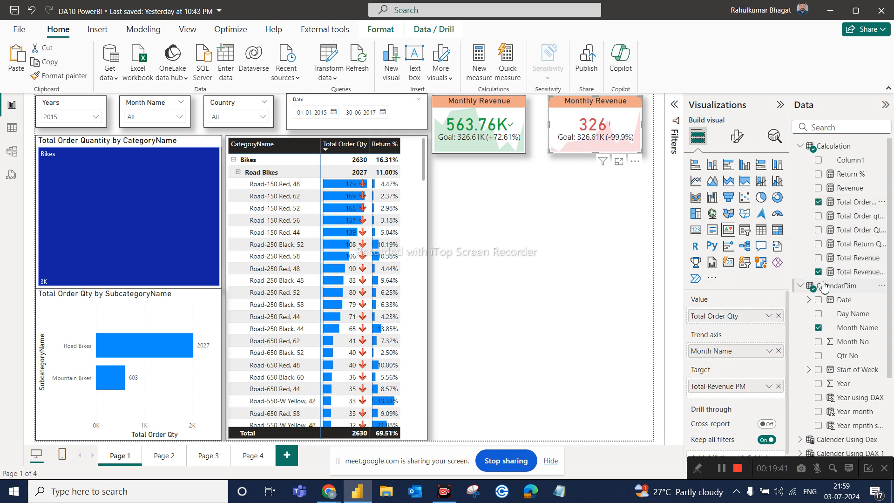
click(778, 386)
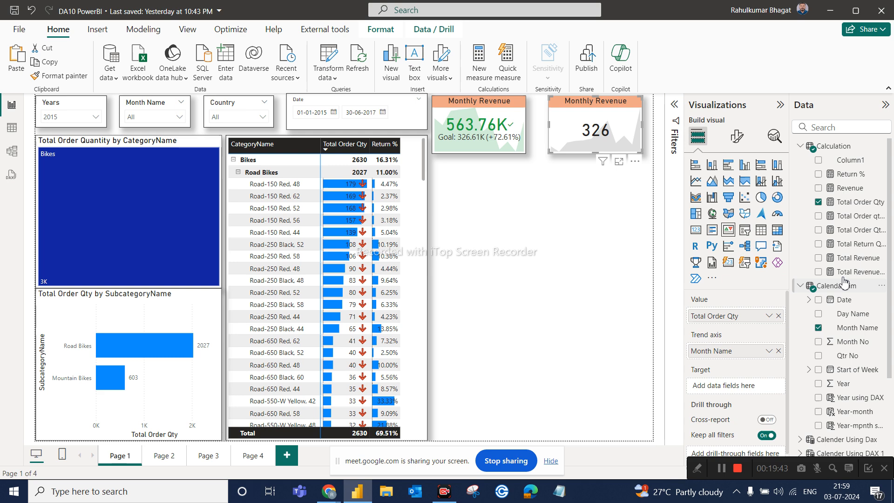
drag(856, 229, 762, 395)
click(557, 204)
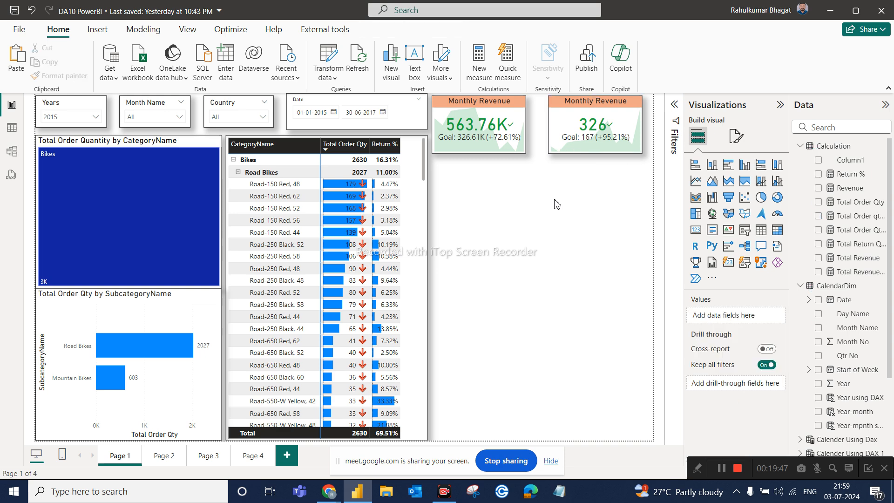
Change the duplicated KPI's title text to Monthly Order Qty.
click(609, 101)
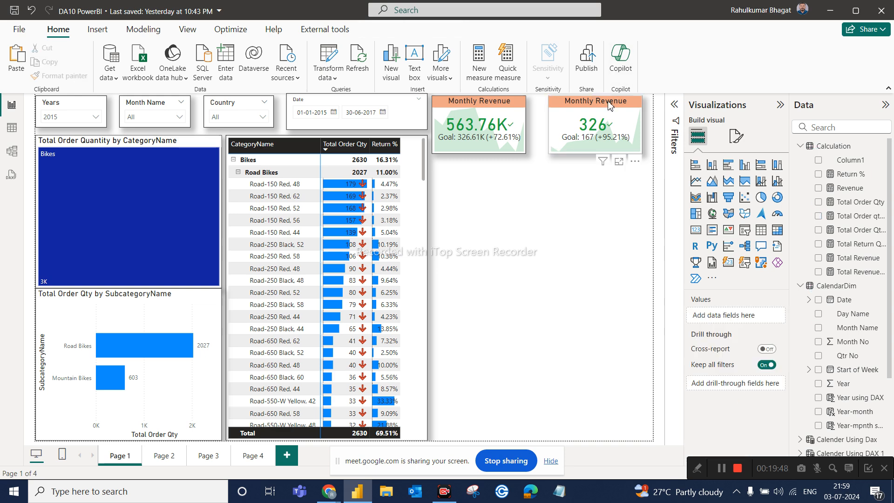
click(741, 143)
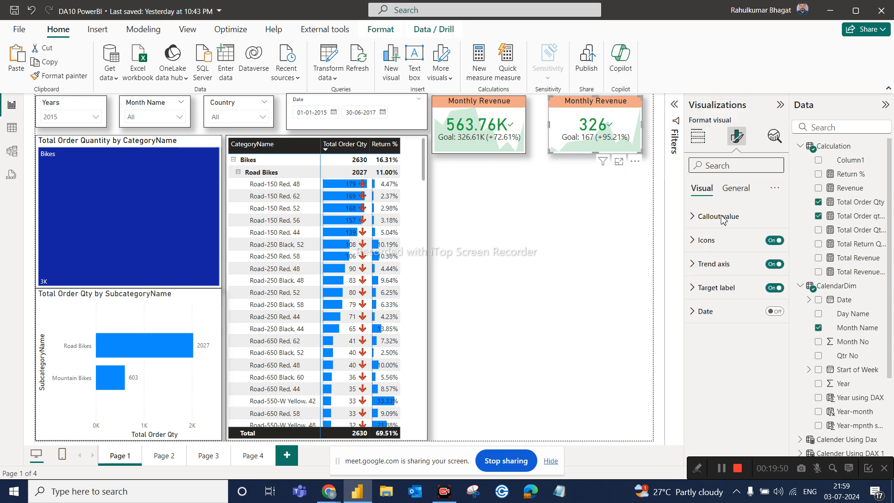
click(736, 192)
click(704, 240)
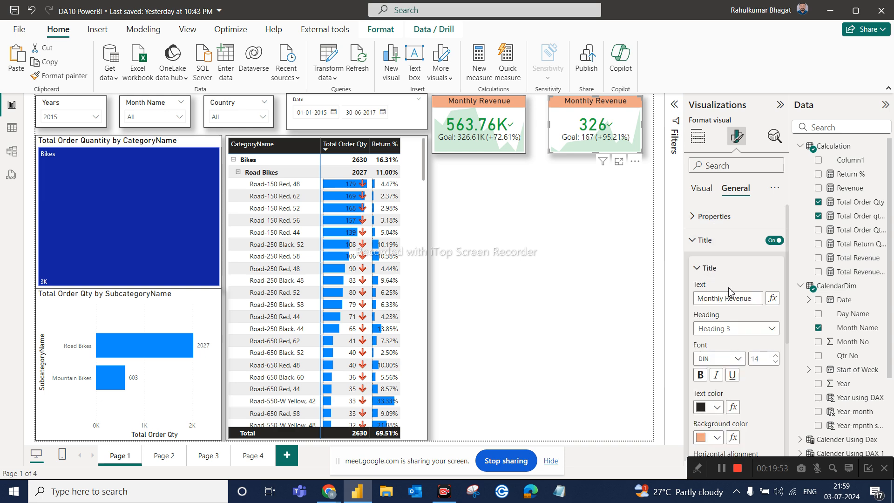
click(751, 299)
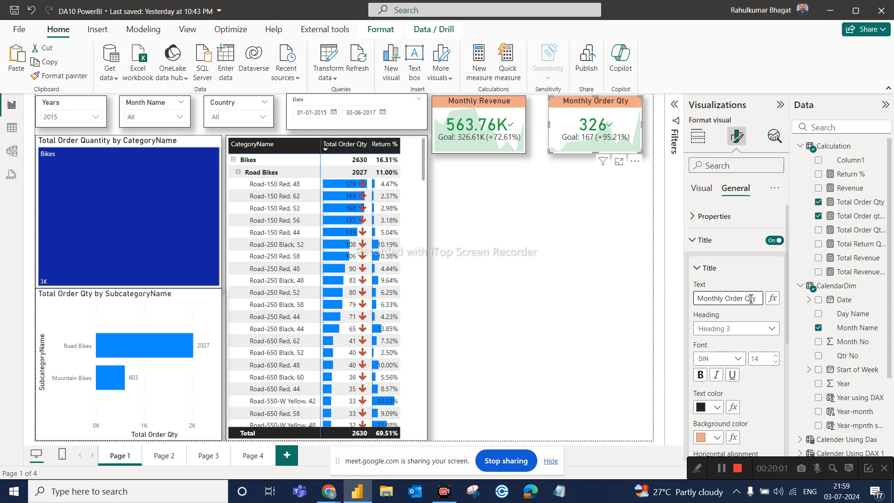
click(597, 214)
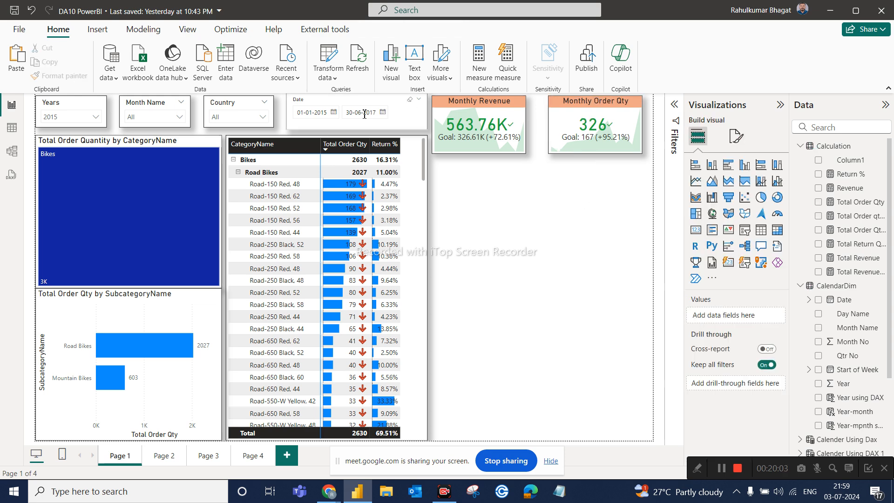
Replace the two revenue columns of the Page 4 table with Total Order Qty and Total Order qty For France.
click(253, 457)
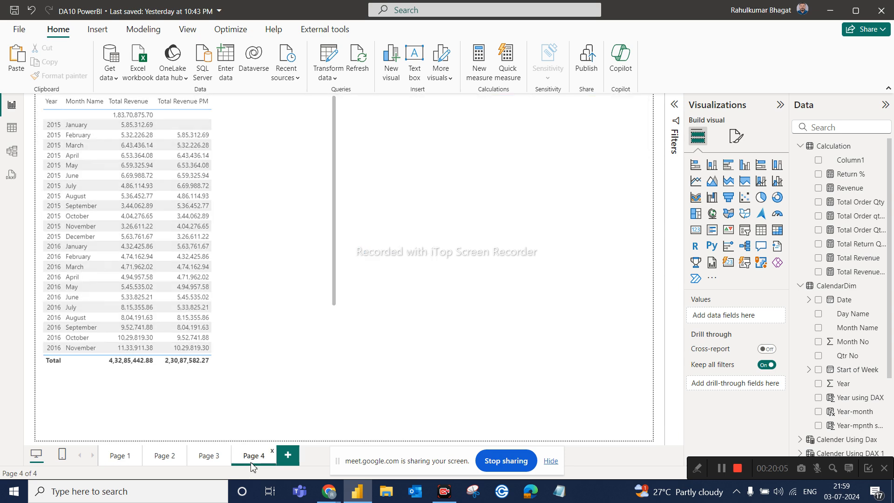
click(279, 244)
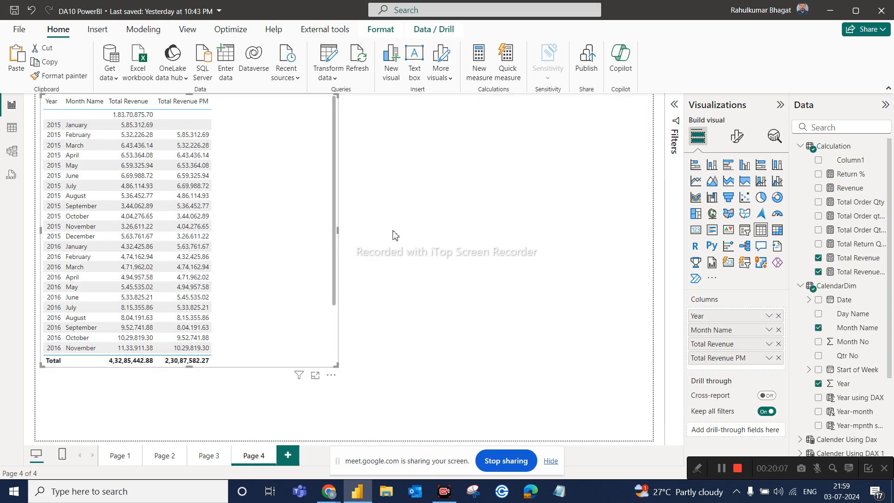
click(779, 344)
click(779, 344)
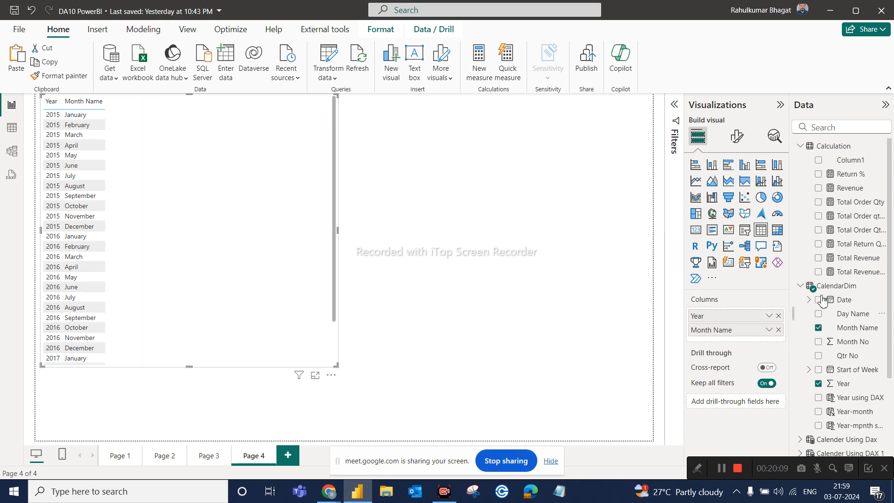
drag(870, 203, 741, 345)
drag(862, 219, 746, 358)
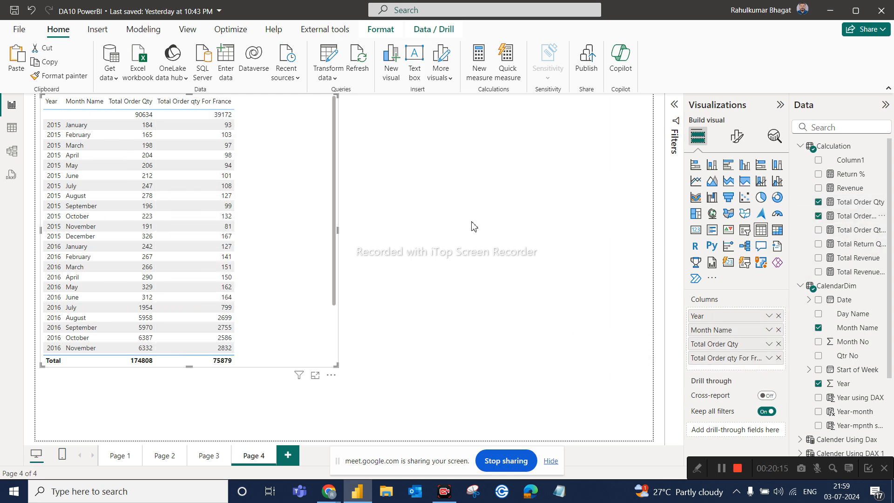
Replace the Total Order qty For France column in the Page 4 table with Total Order Qty PM.
click(779, 358)
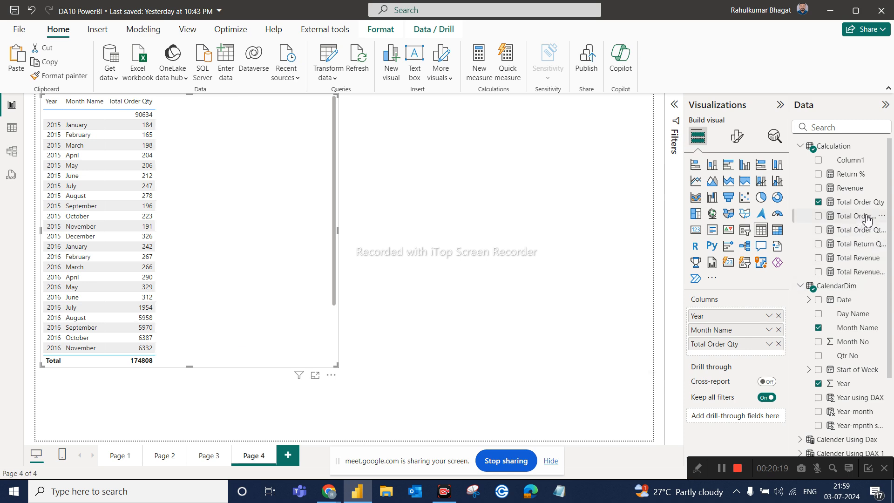
drag(865, 229, 771, 355)
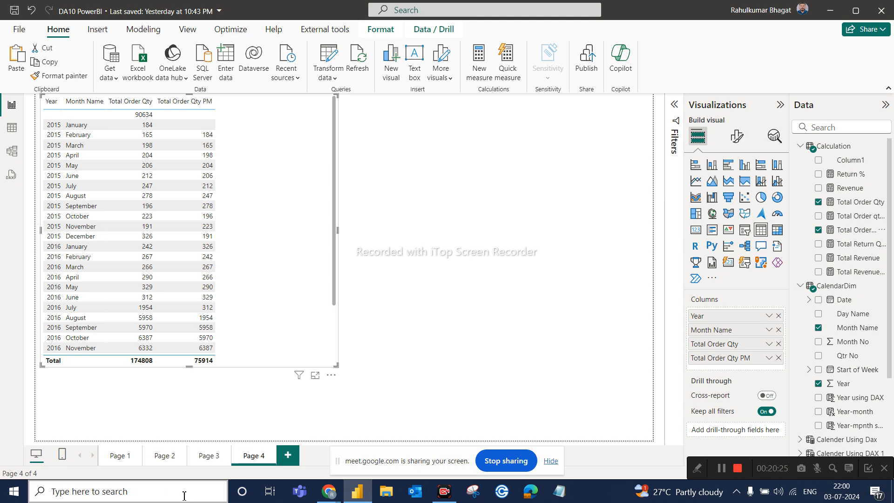
Compare the Monthly Order Qty KPI on Page 1 and its target field with the monthly and previous-month quantities in the Page 4 table.
click(135, 461)
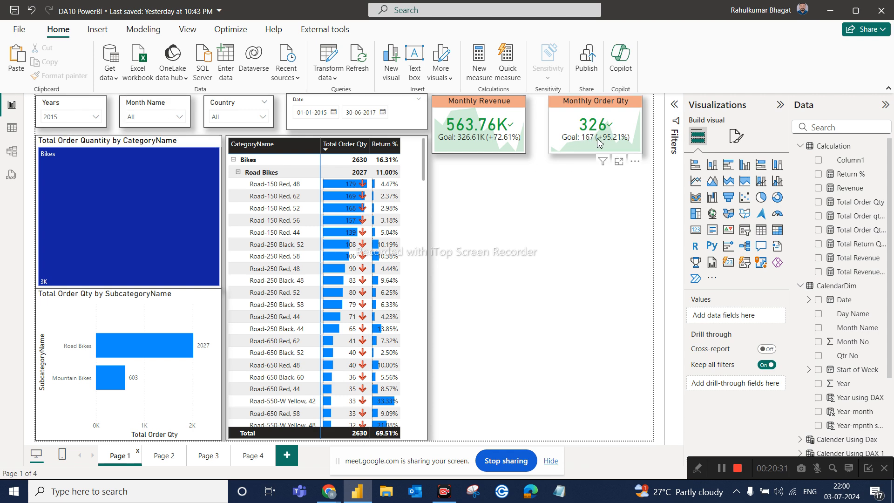
click(253, 456)
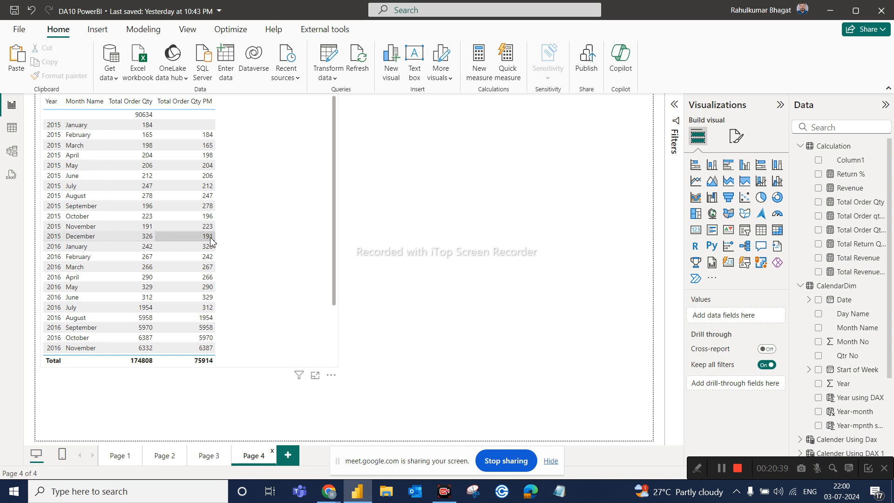
click(118, 456)
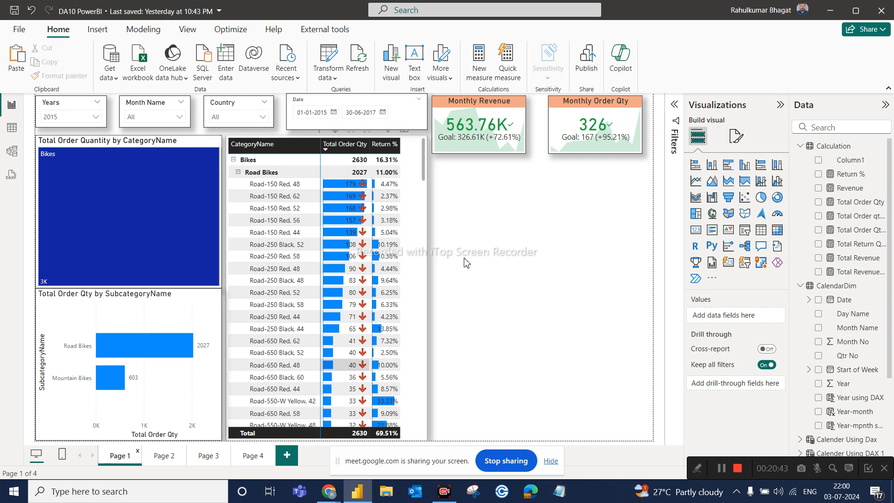
click(258, 461)
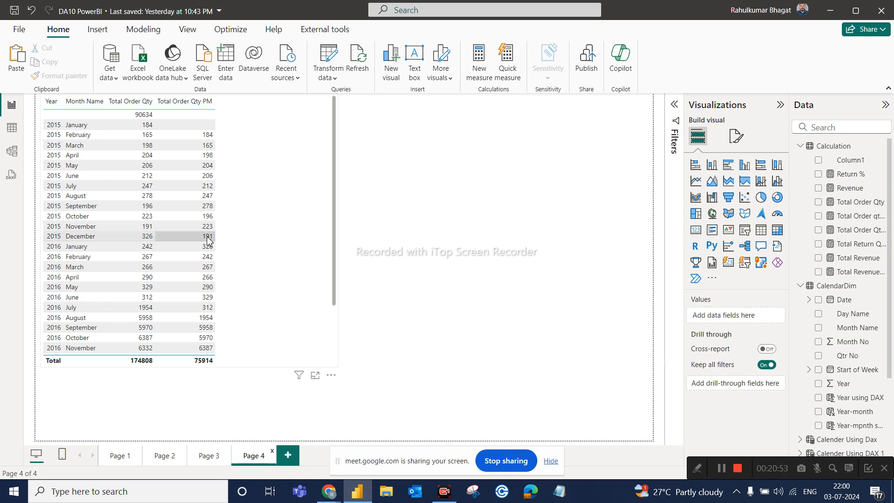
click(119, 457)
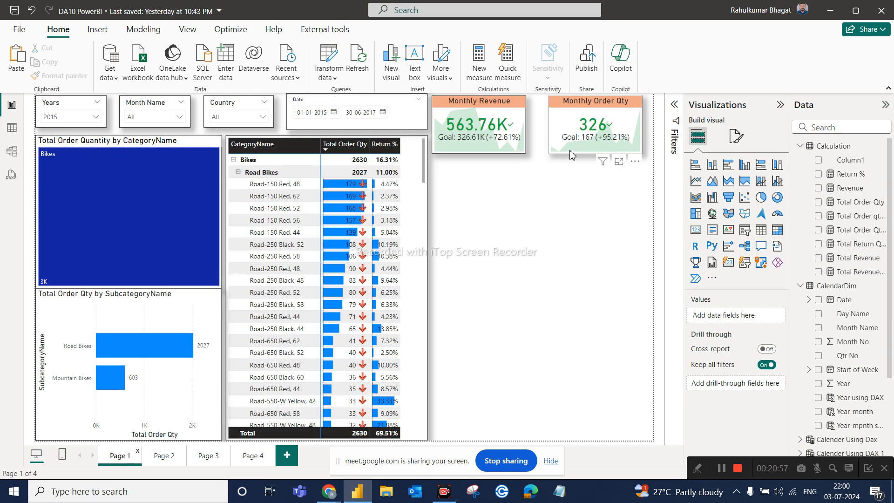
click(572, 155)
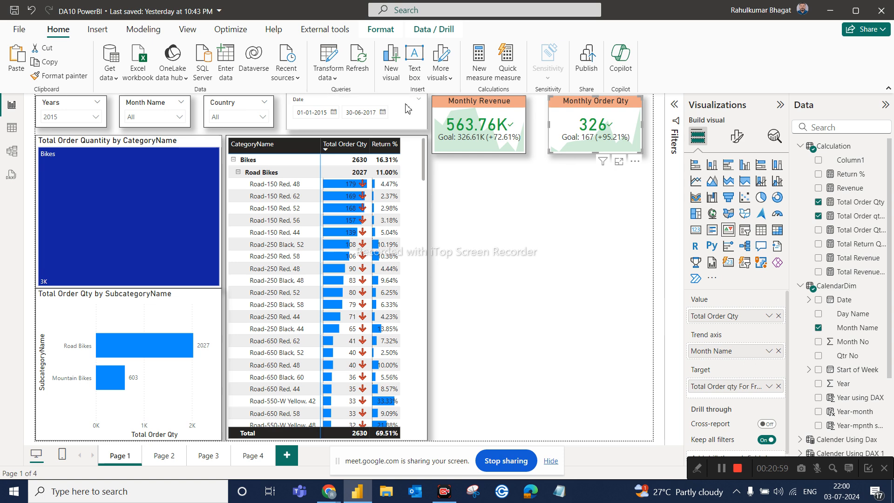
click(674, 104)
click(675, 105)
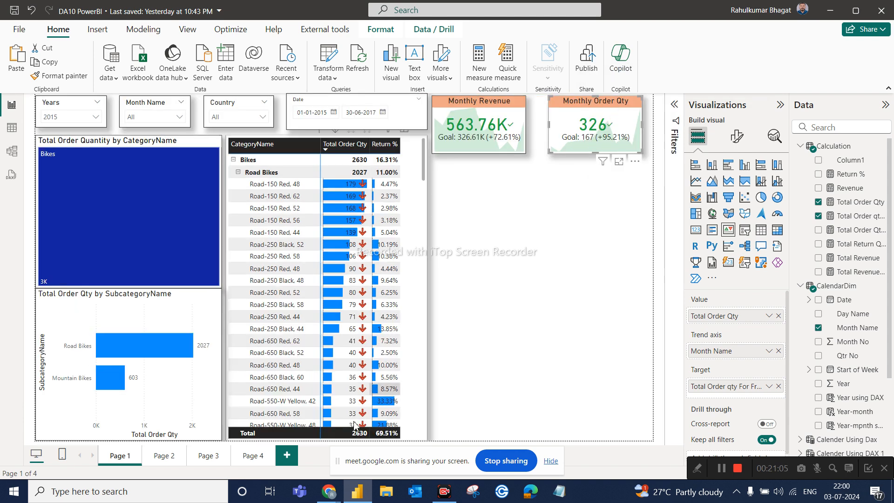
click(254, 456)
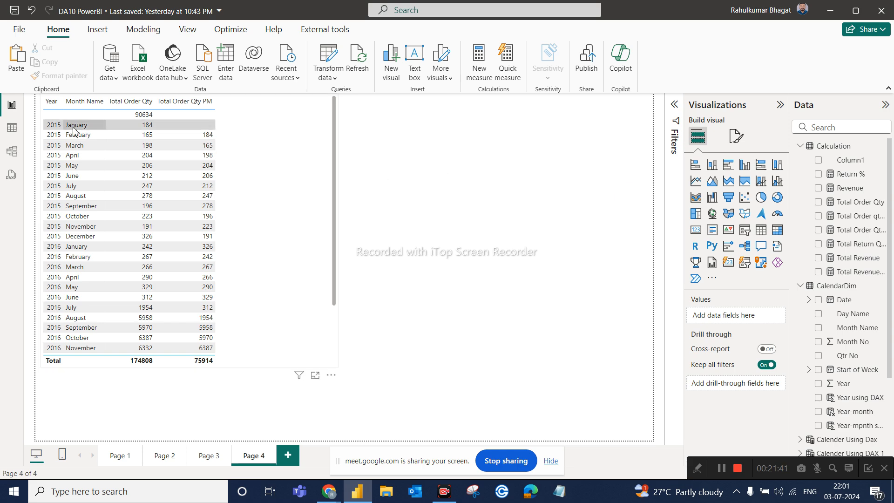
click(13, 126)
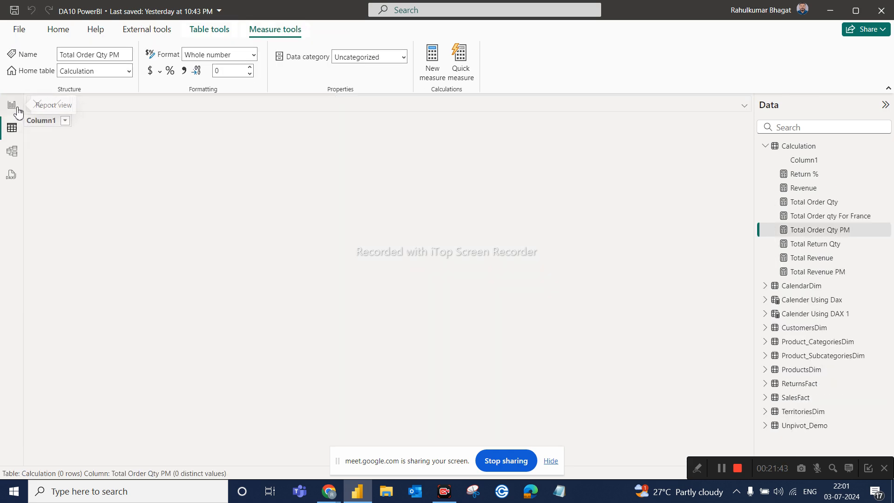
click(12, 105)
click(120, 456)
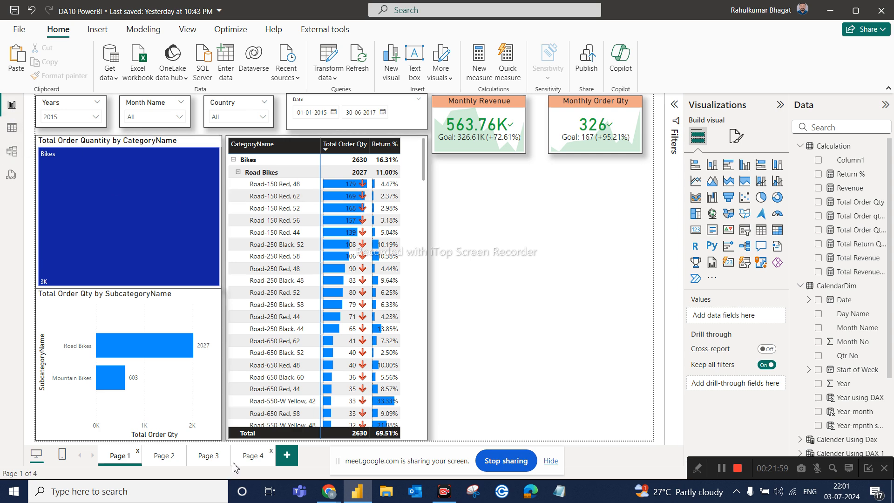
click(252, 464)
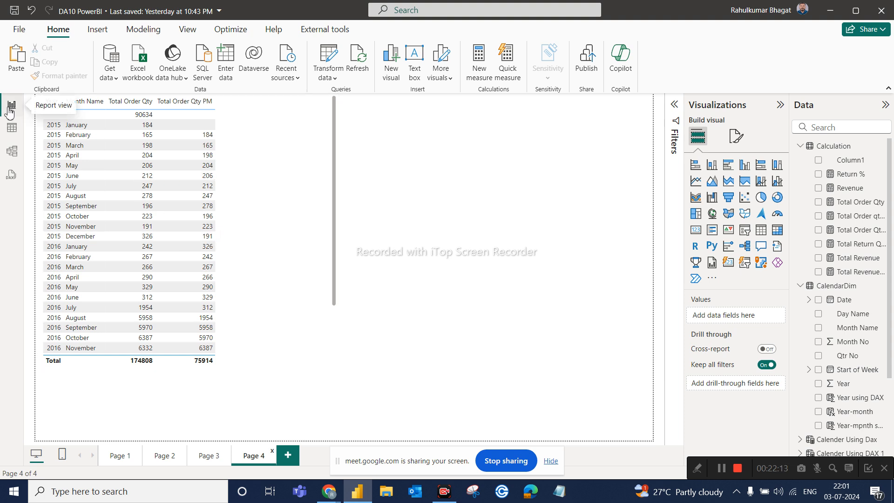
Replace the target of the Monthly Order Qty KPI on Page 1 with Total Order Qty PM.
click(120, 457)
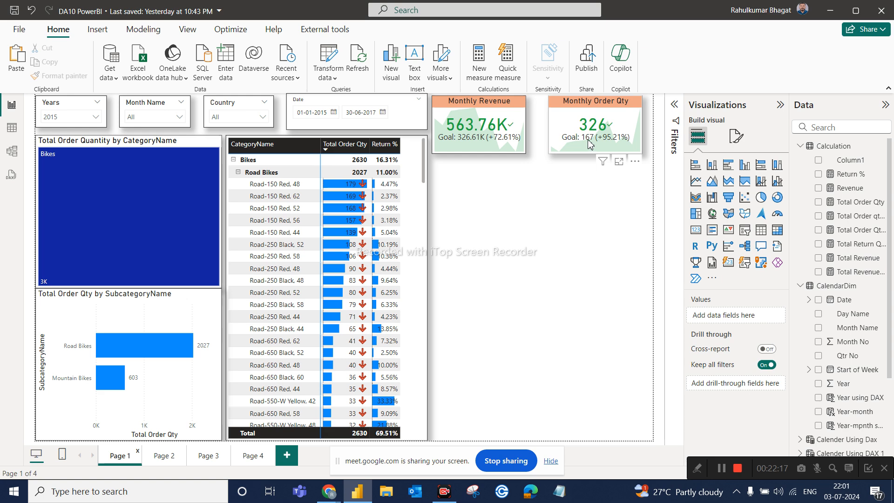
click(608, 125)
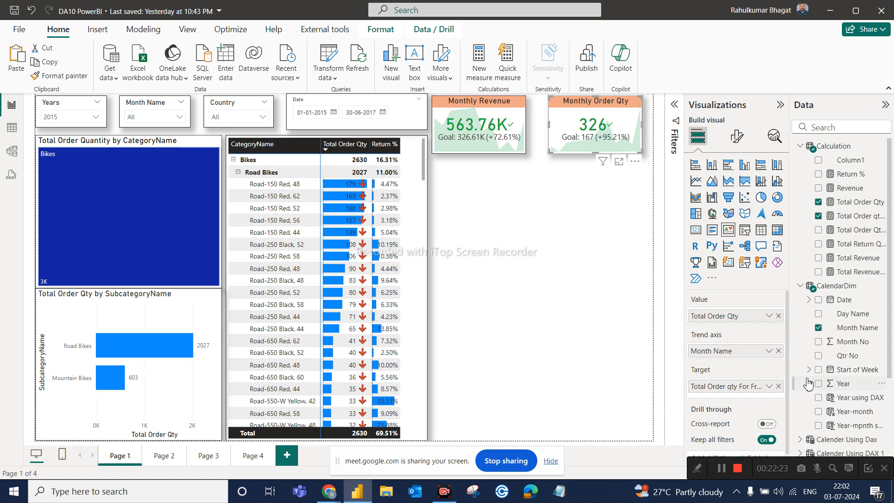
click(778, 386)
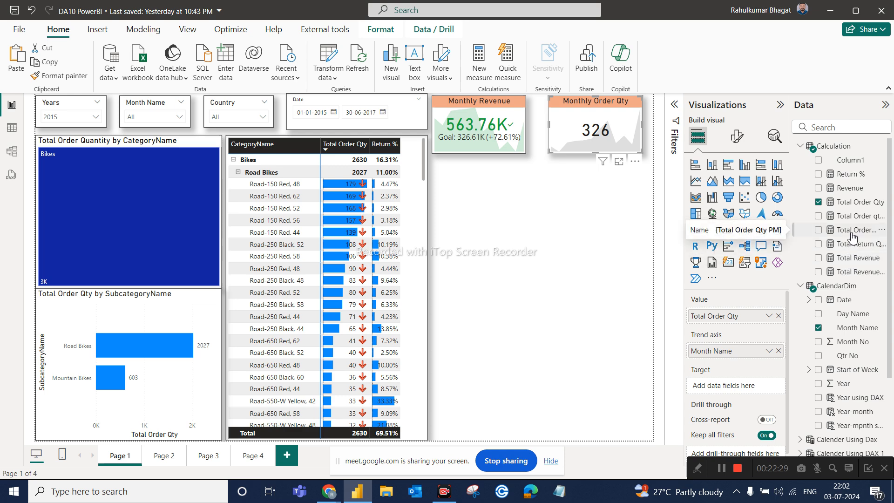
drag(853, 236, 731, 386)
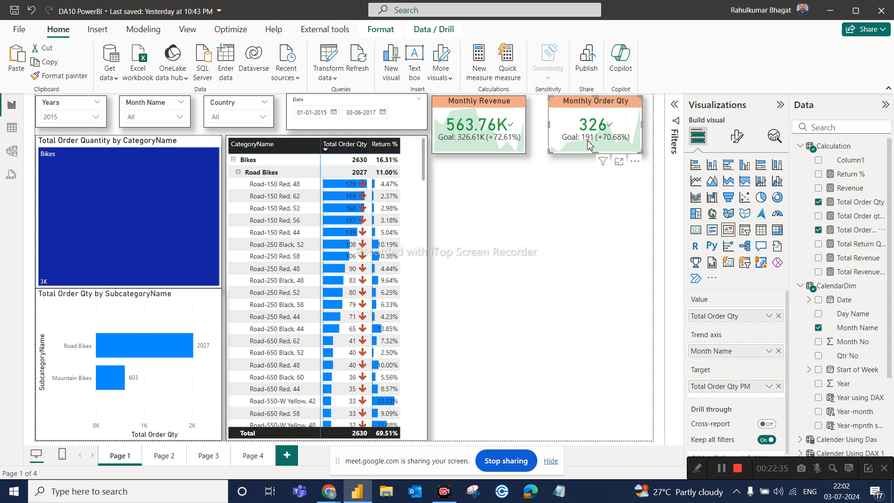
click(559, 202)
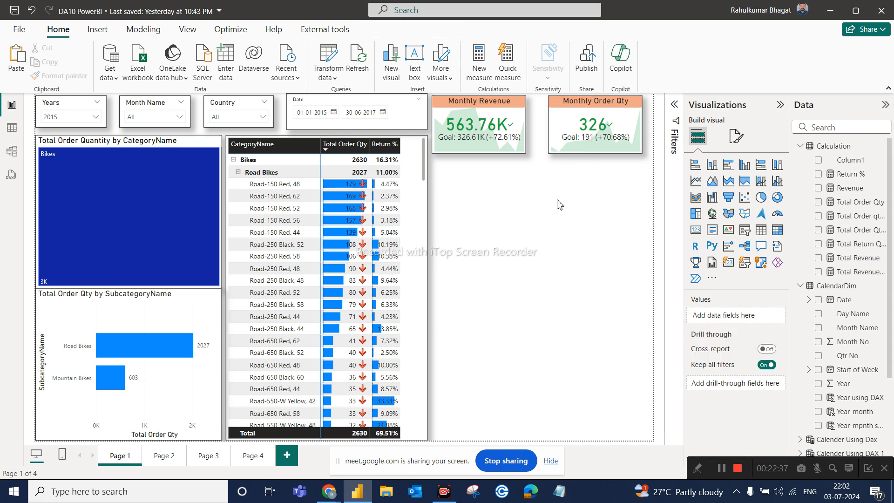
Narrow the Page 4 table visual so it fits more closely around its four columns.
click(256, 456)
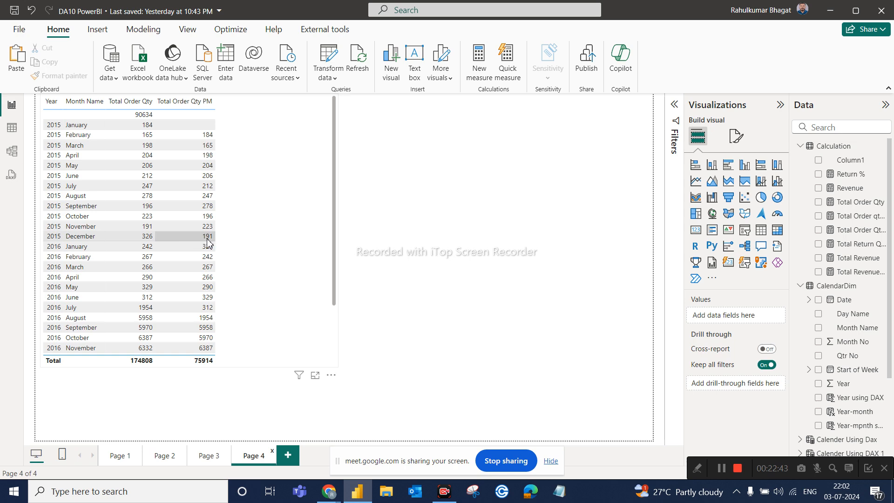
click(117, 457)
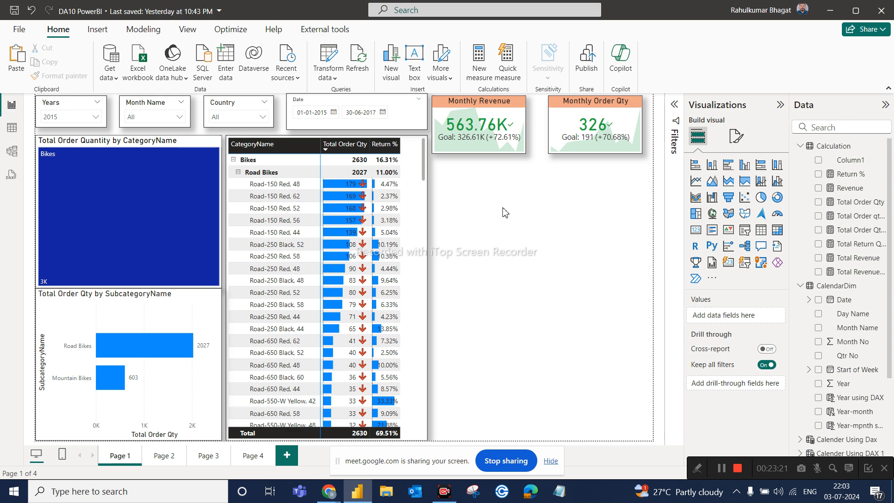
click(254, 457)
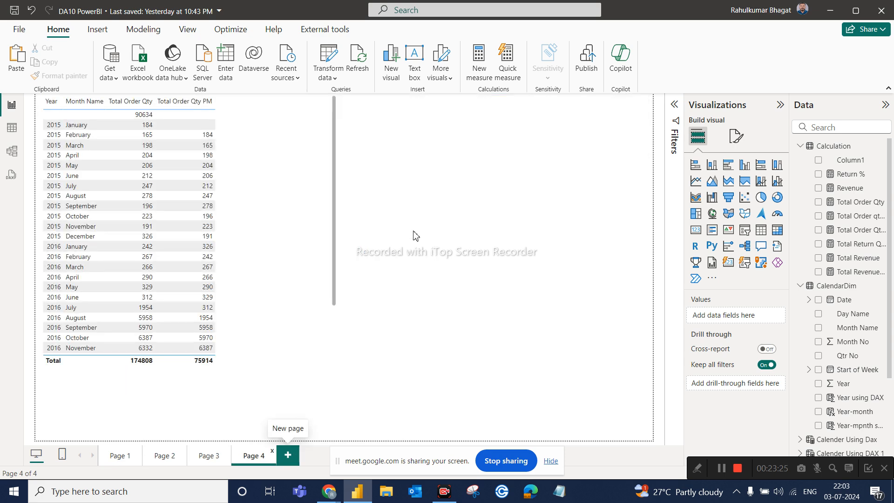
click(335, 292)
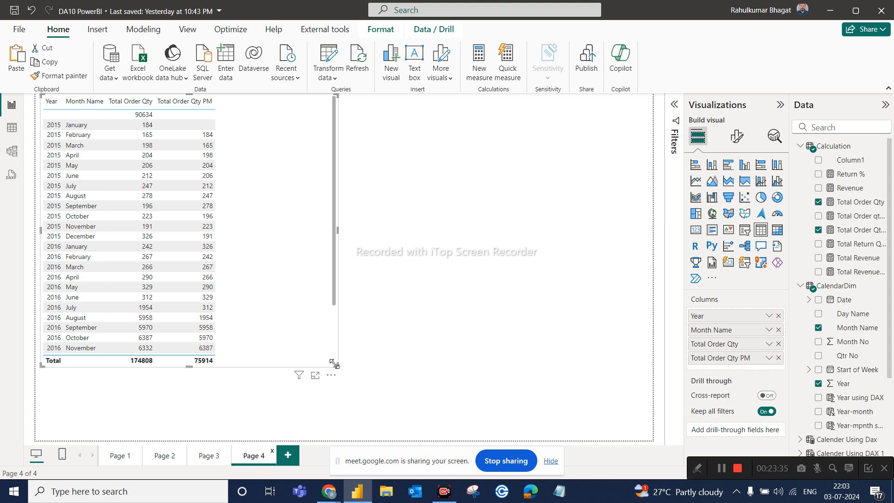
drag(339, 365, 247, 370)
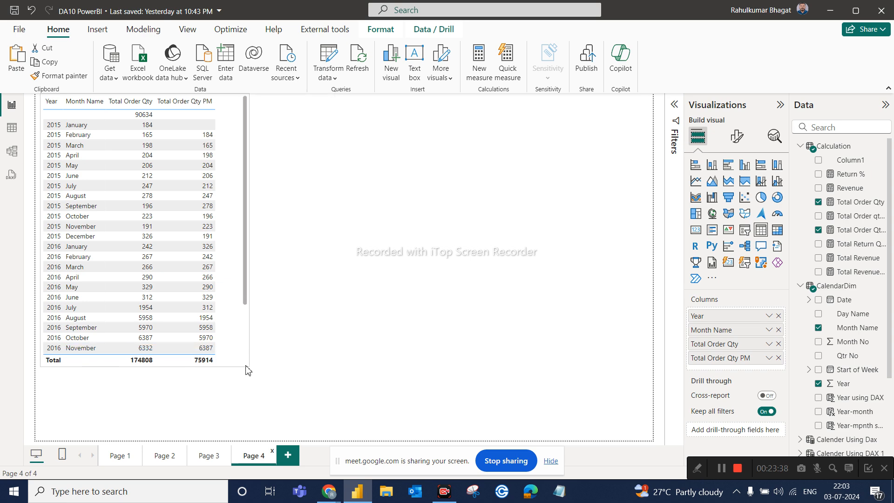
click(524, 247)
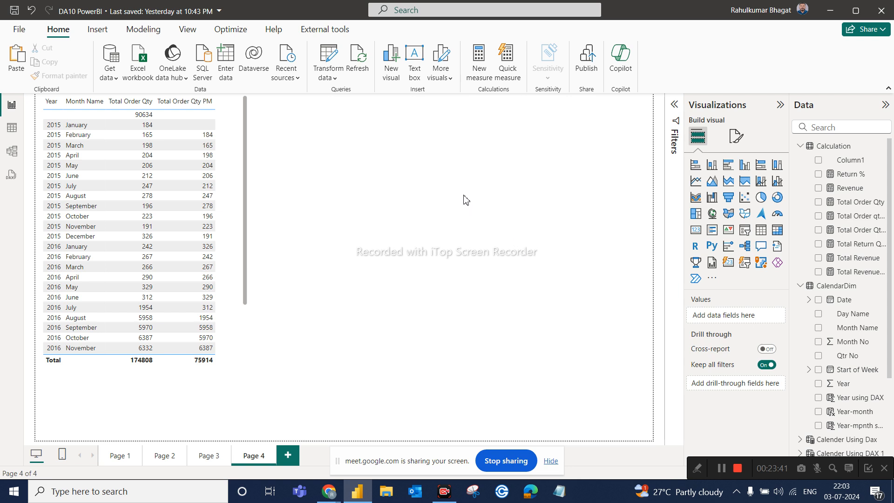
Remove Total Order Qty PM and Total Order Qty from the Page 4 table, keeping Year and Month Name.
click(234, 172)
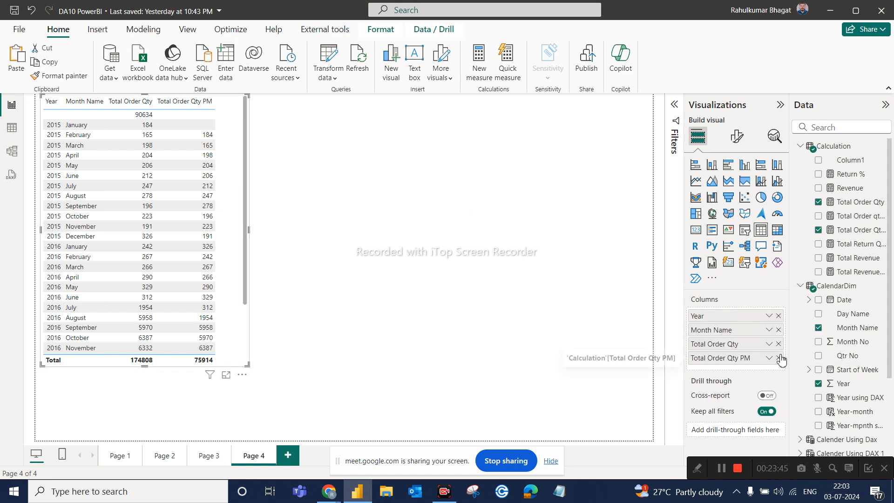
click(778, 357)
click(778, 344)
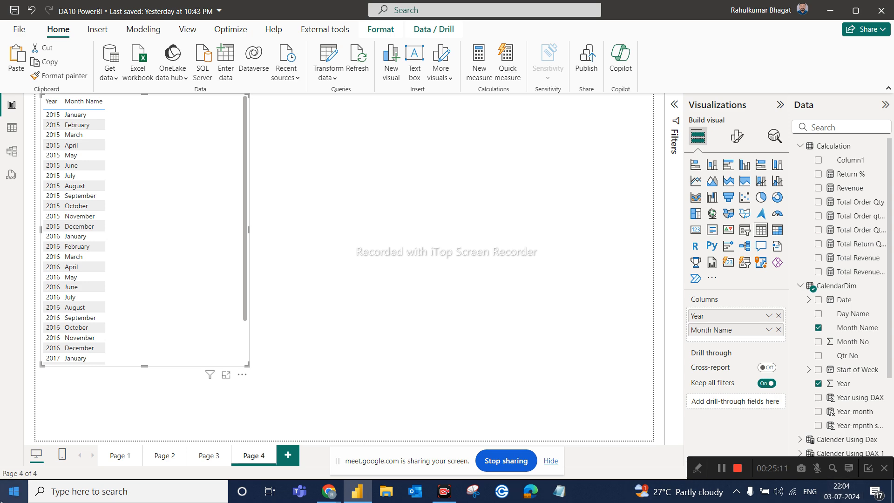
Launch Excel with a blank workbook and maximize its window.
click(89, 492)
text(e)
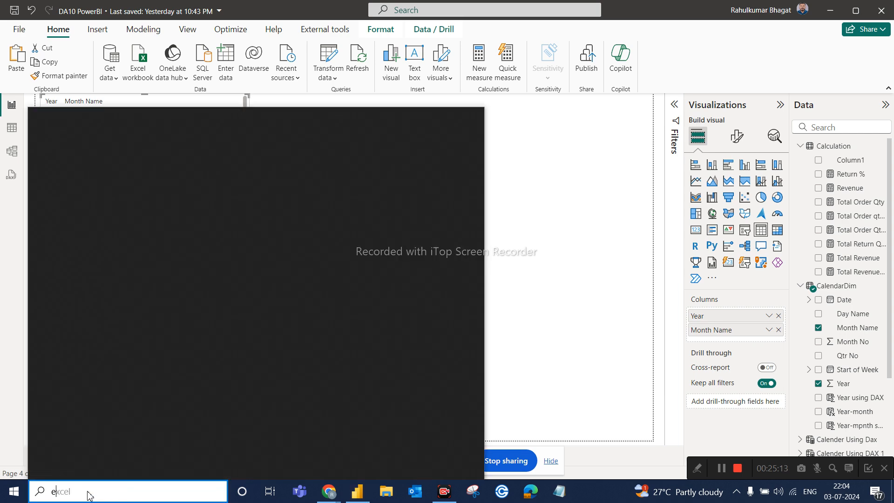
text(xcel)
key(Return)
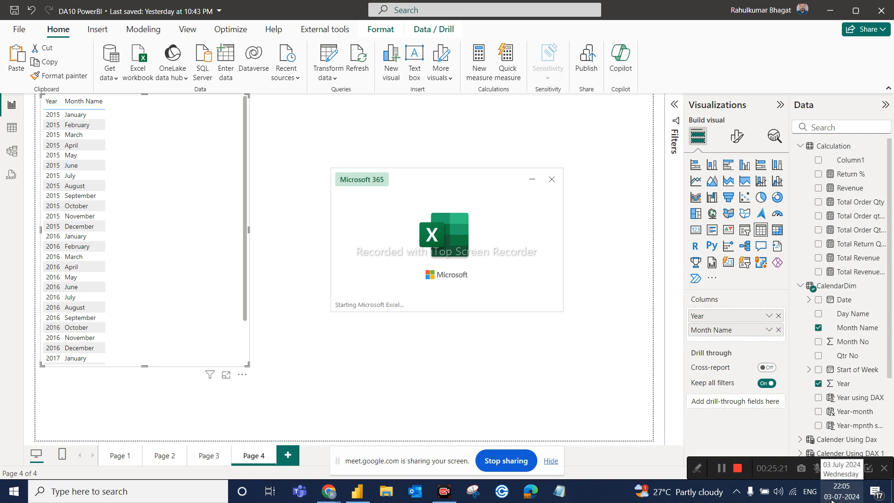
click(322, 163)
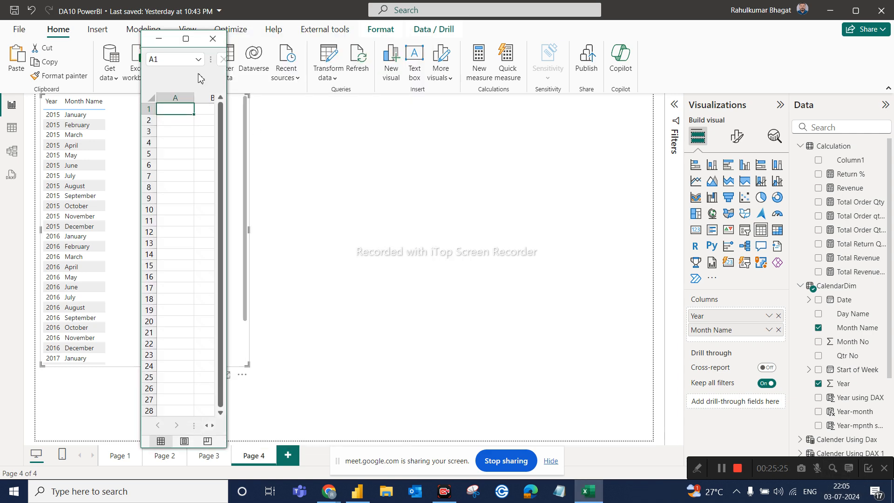
click(185, 37)
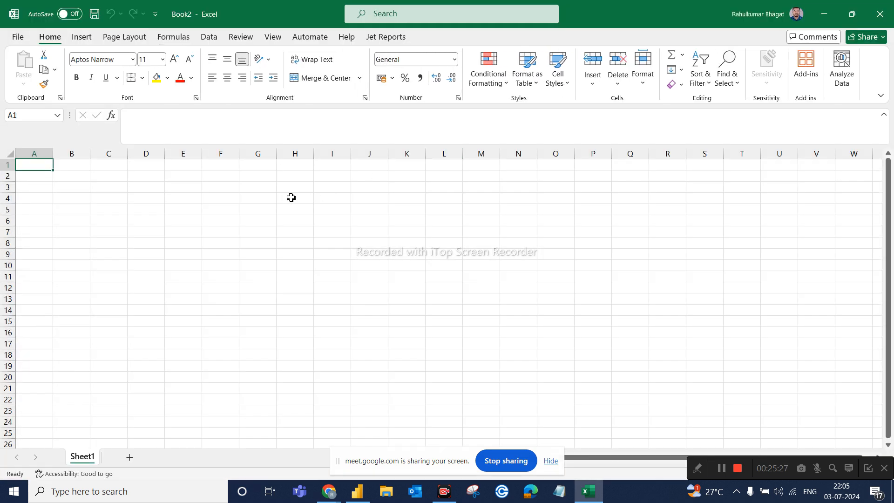
Enter the headings YTD start and YTD End in cells J4 and K4.
click(300, 199)
click(381, 199)
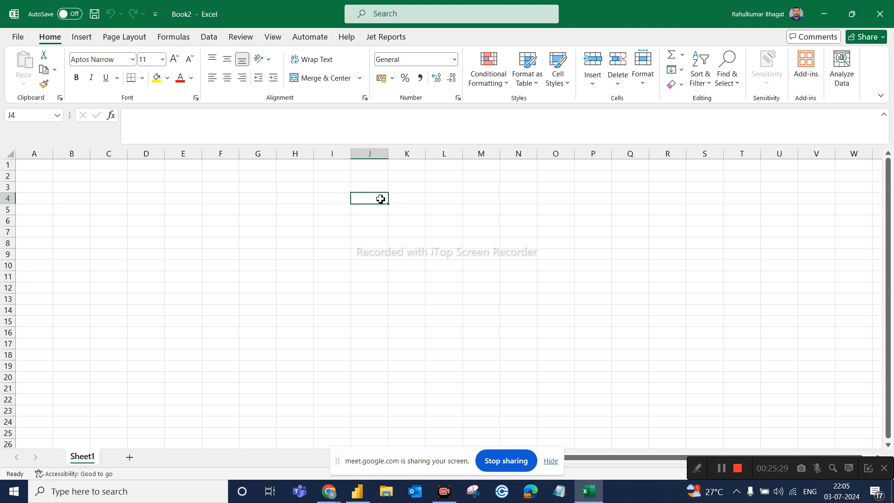
text(YTD)
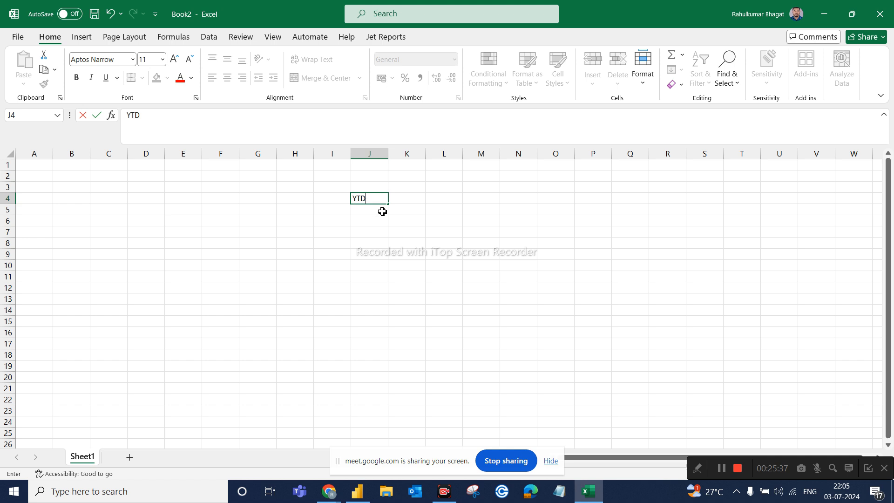
text(start)
click(413, 198)
text(YTD End)
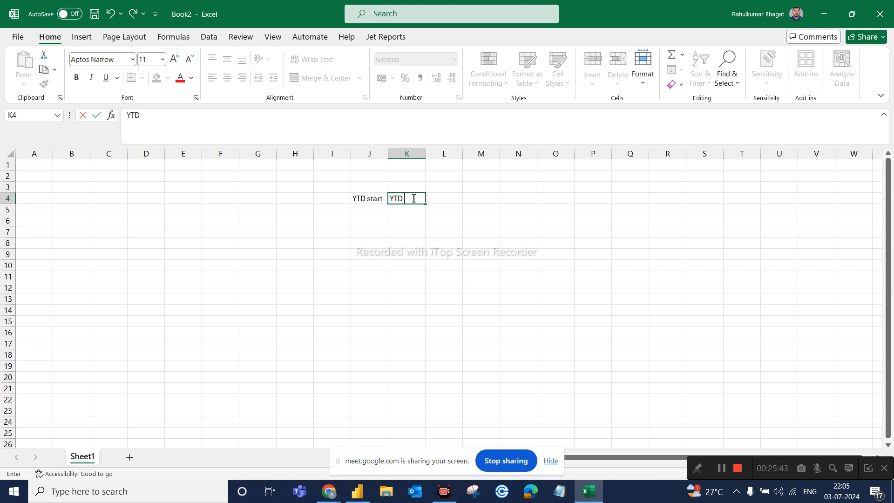
Enter the headings QTD start and QTD End in cells M4 and N4.
click(498, 199)
text(QTS)
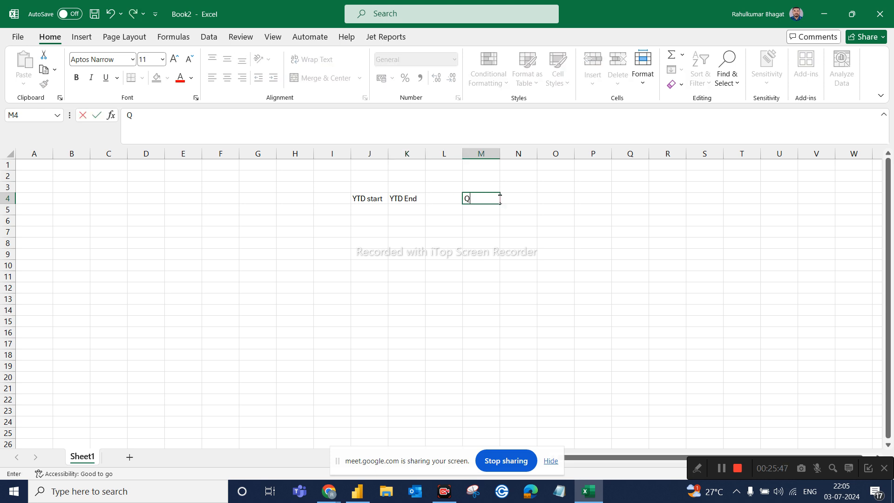
key(BackSpace)
text(D stae)
key(BackSpace)
text(rt)
click(515, 203)
text(QTS)
key(BackSpace)
text(D Ebd)
key(BackSpace)
key(BackSpace)
text(nd)
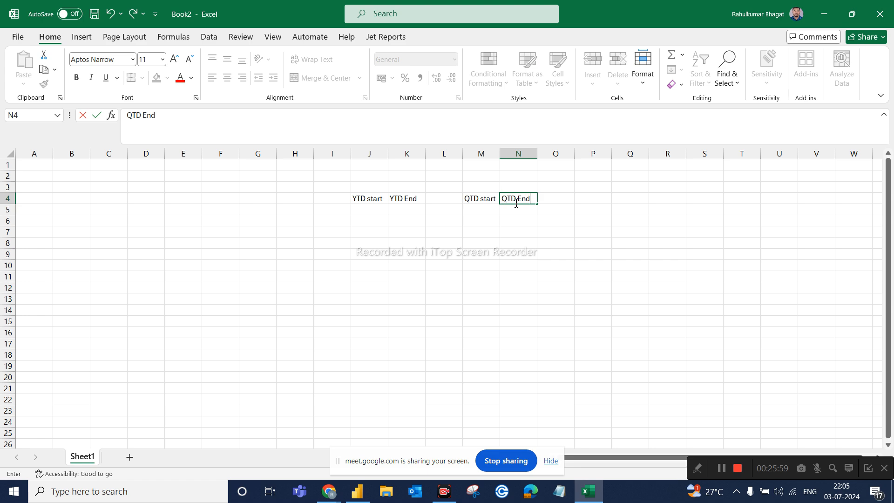
Enter the headings MTD Start and MTD end in cells P4 and Q4.
click(595, 198)
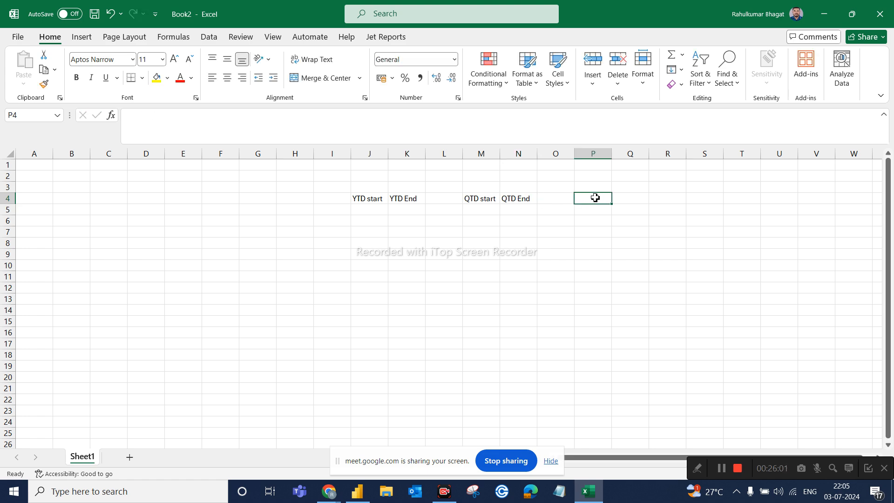
text(M)
text(BD)
key(BackSpace)
key(BackSpace)
text(T)
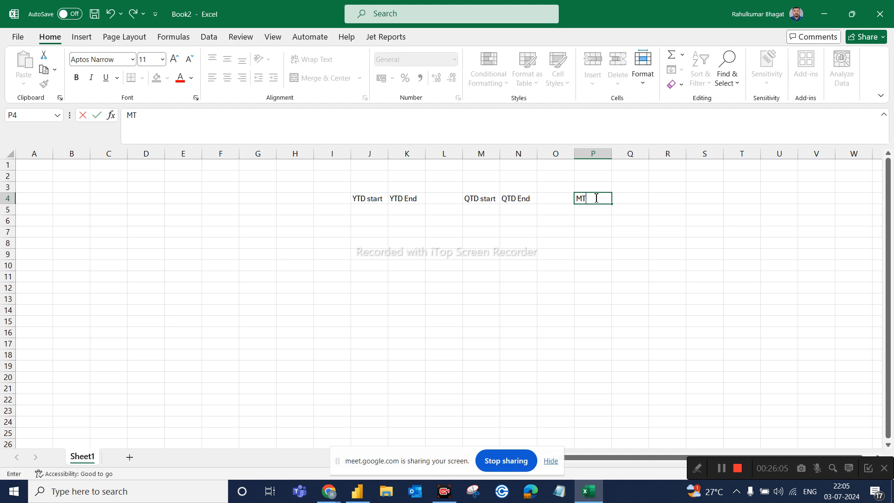
text(D Start)
click(638, 198)
text(MTD )
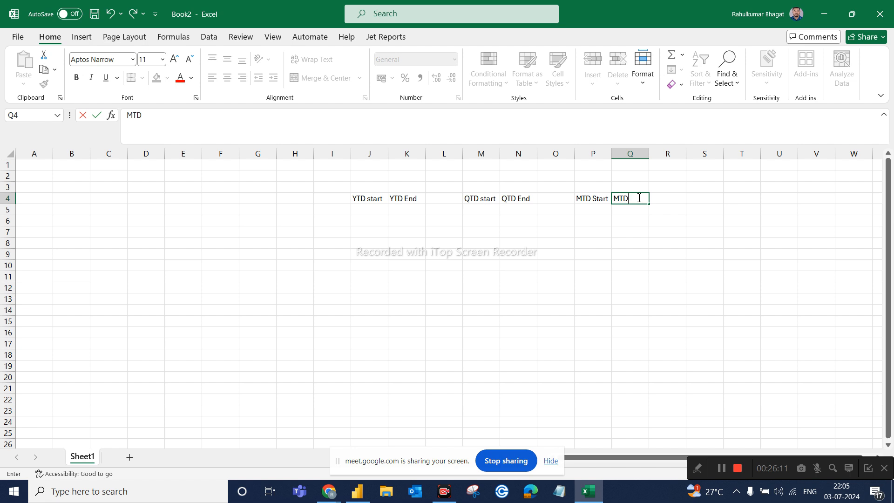
text(end)
click(502, 255)
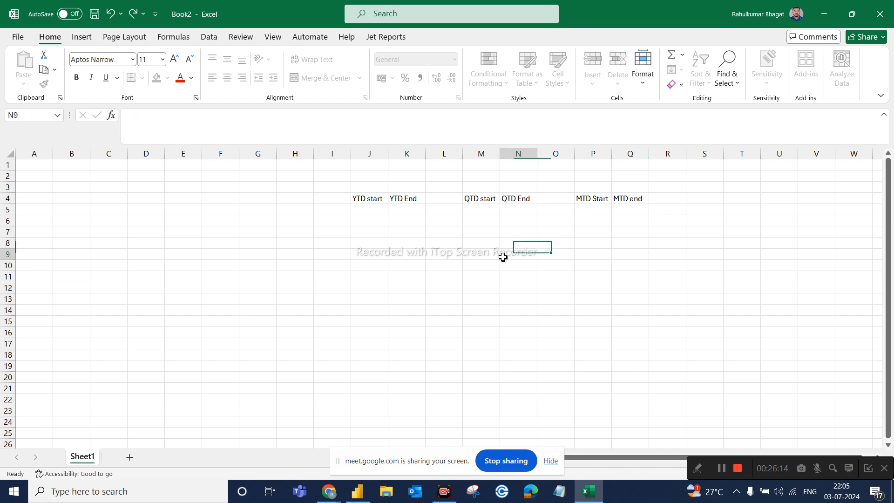
Enter the reference date 17-03-2024 in cell G6.
click(250, 225)
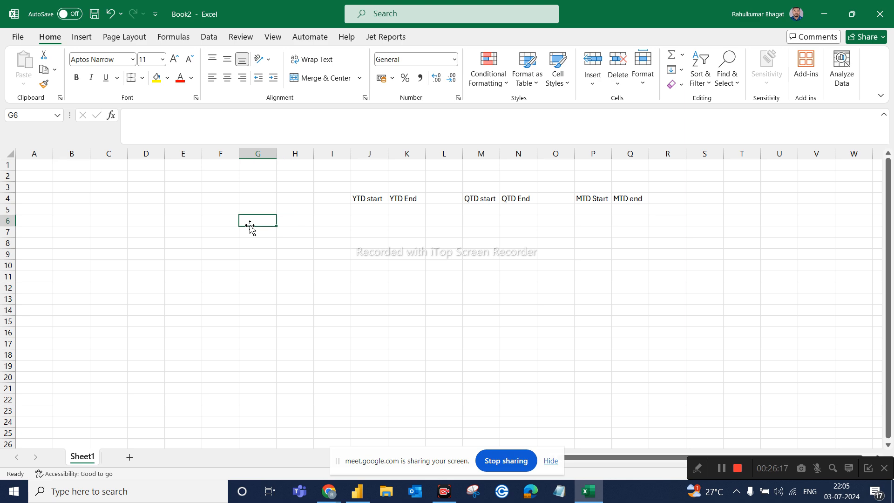
text(1)
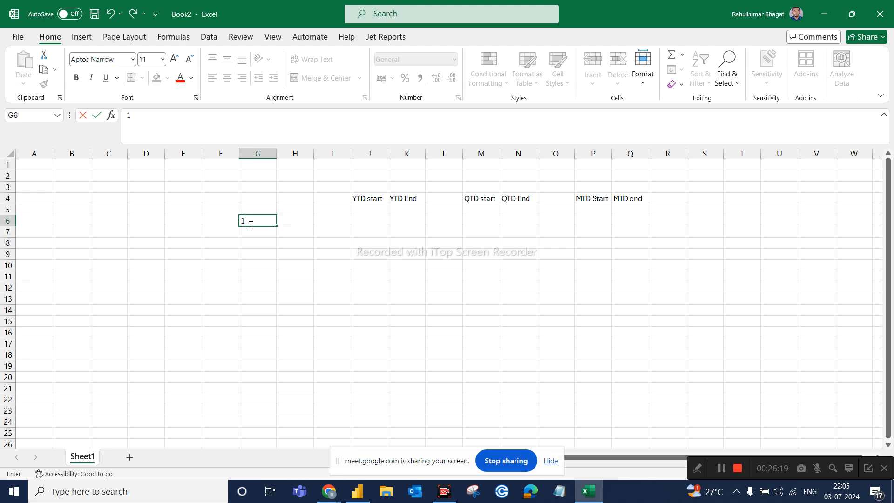
text(7-03-2024)
drag(285, 287, 283, 287)
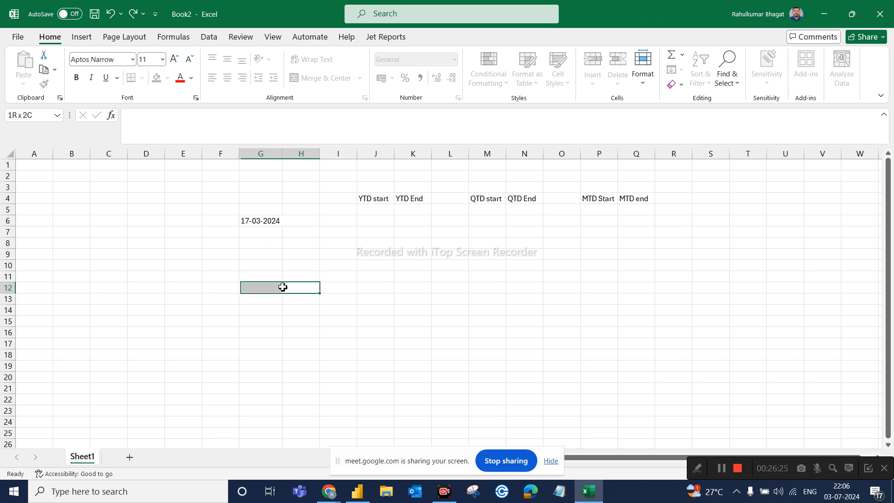
click(262, 221)
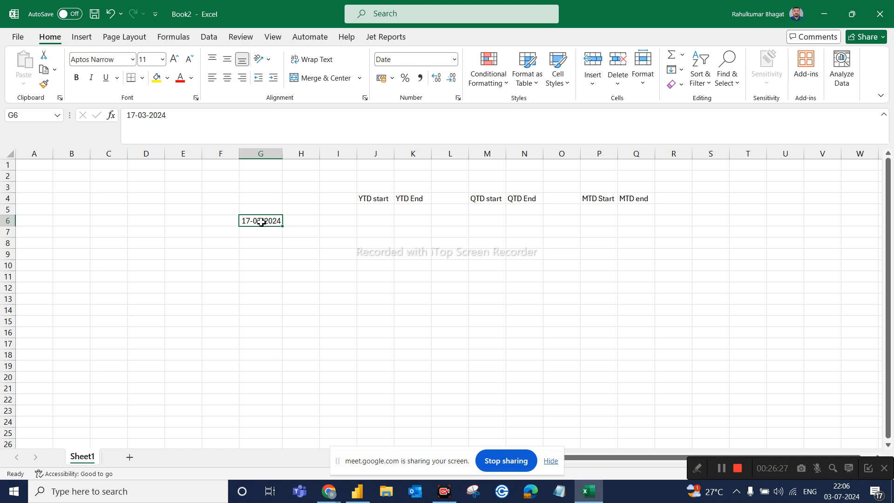
click(376, 227)
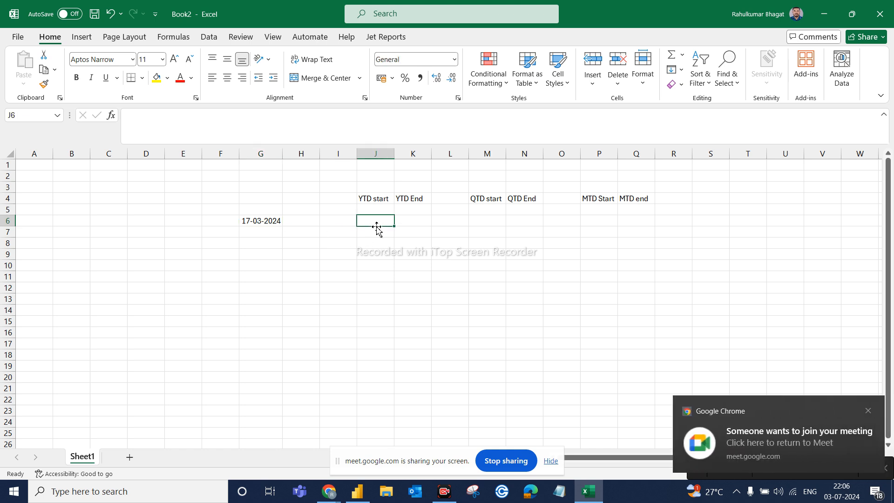
Switch to Google Meet, admit the participant waiting to join the call, and return to the Excel workbook.
click(771, 440)
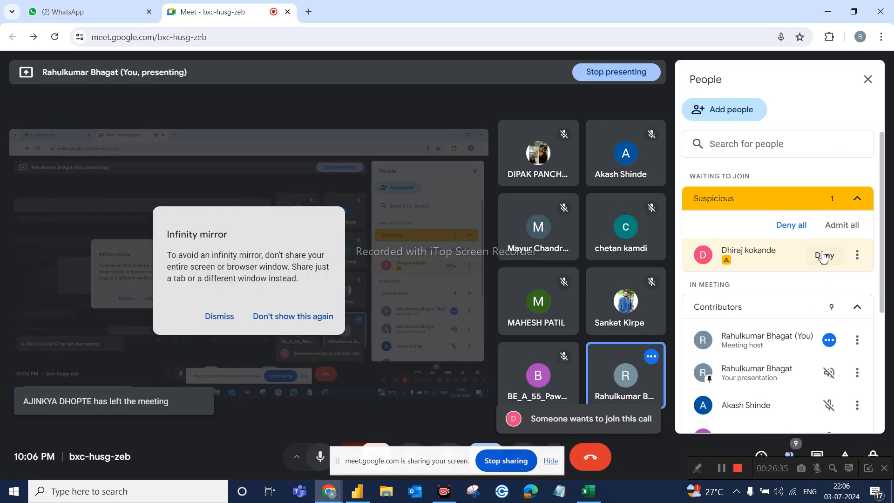
click(841, 228)
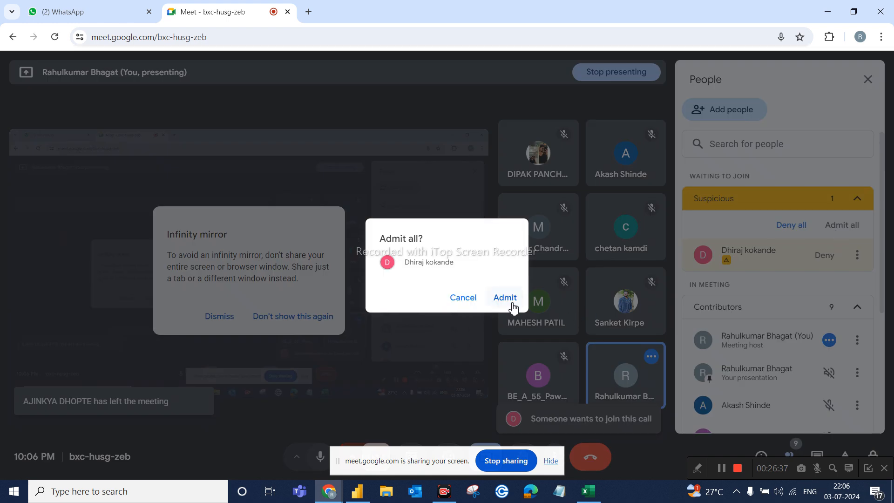
click(505, 297)
click(586, 492)
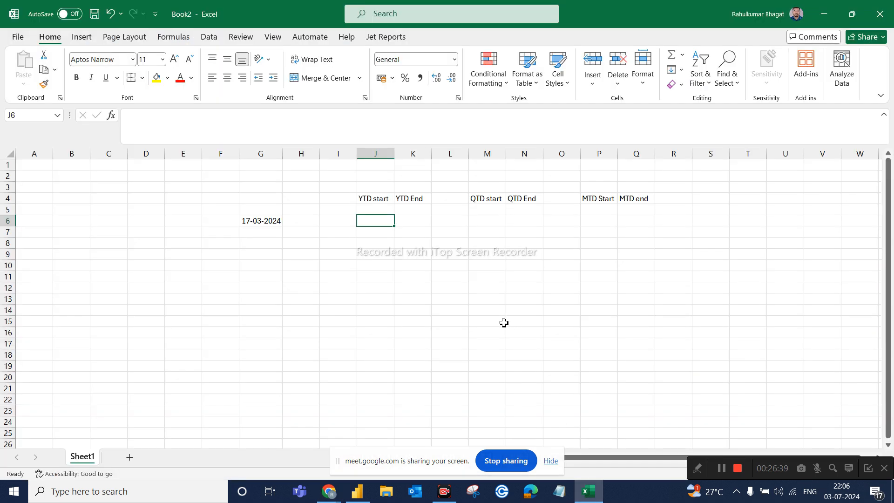
click(260, 228)
click(263, 223)
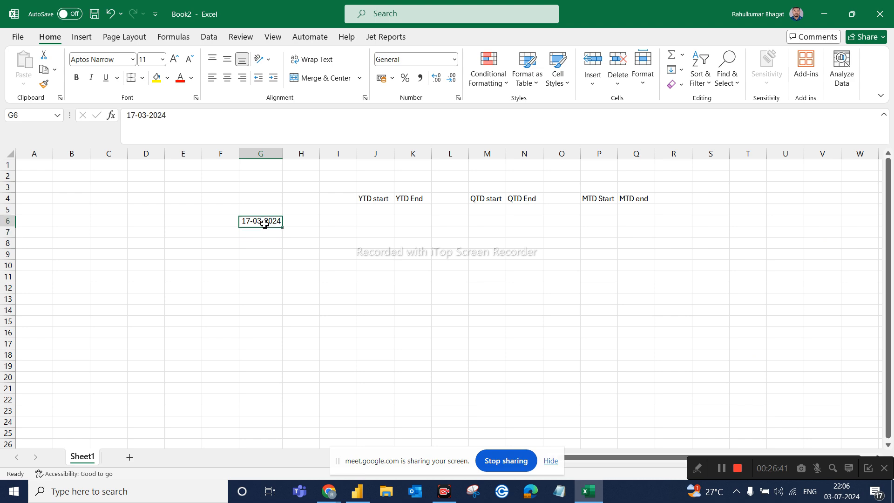
click(371, 224)
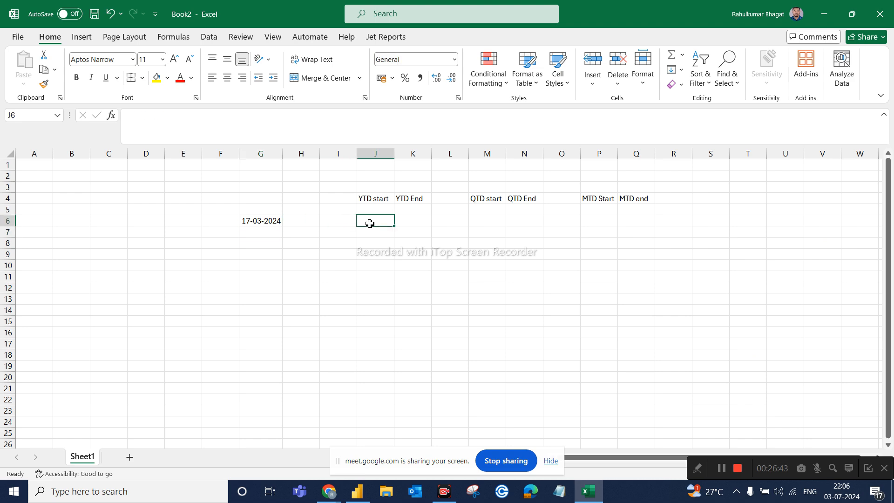
text(0)
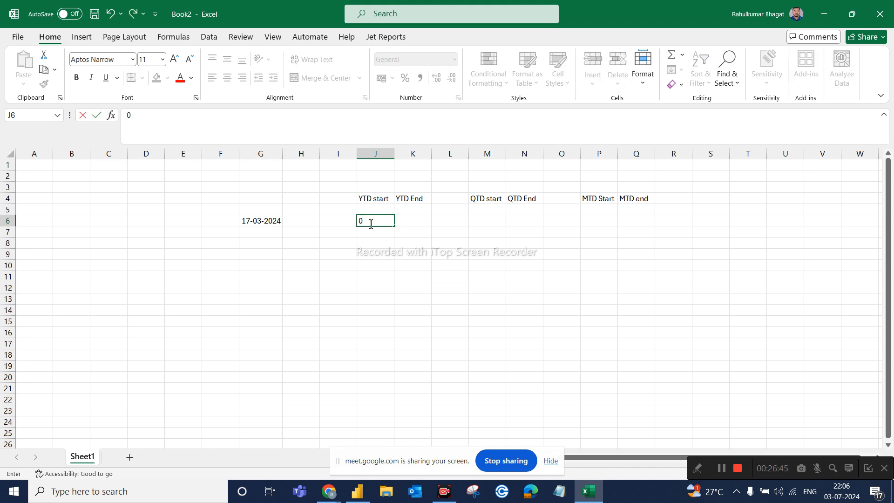
text(.1-0.1-2024)
click(379, 290)
Enter the YTD start date 01-01-2024 in J6 and the YTD end date 17-03-2024 in K6.
click(393, 227)
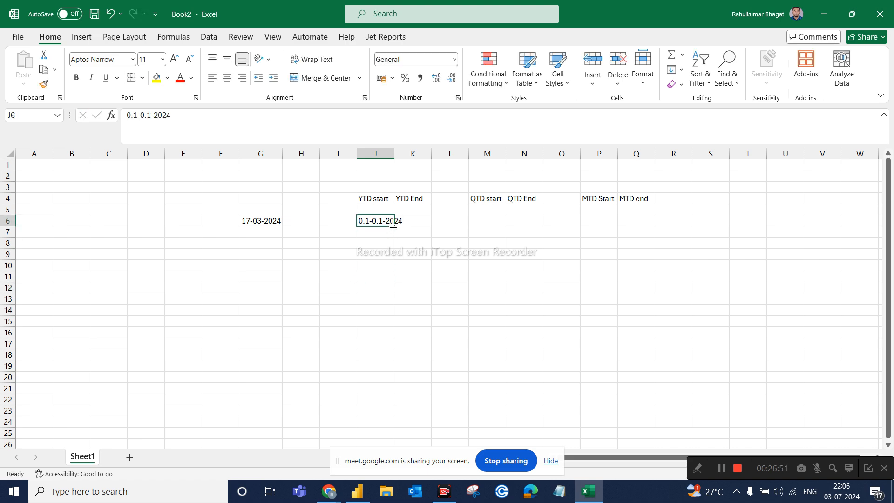
key(BackSpace)
text(1-1)
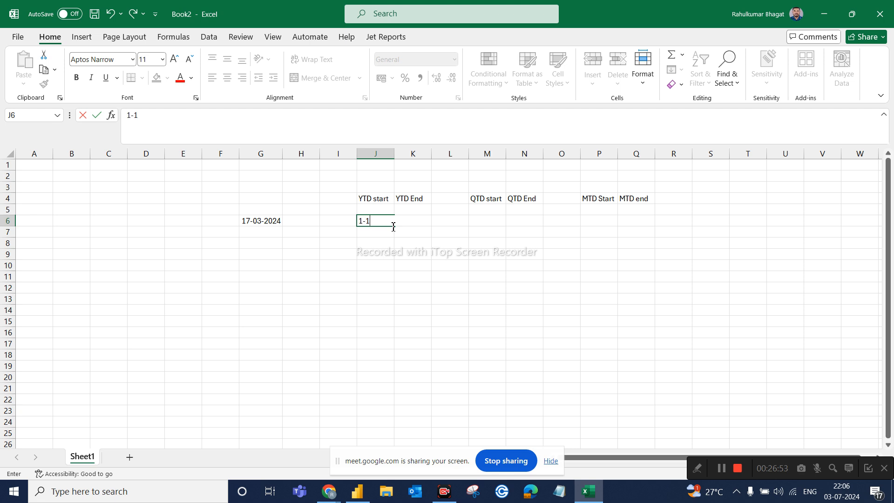
text(2024)
click(408, 261)
click(420, 227)
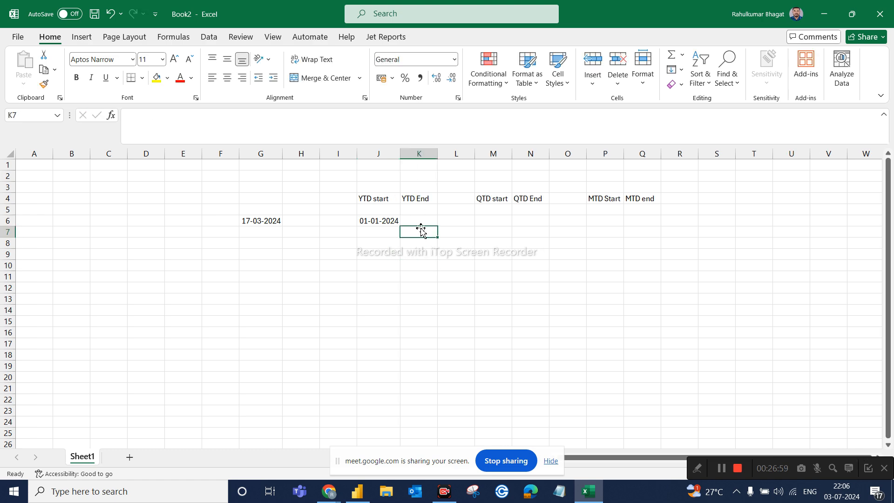
click(425, 223)
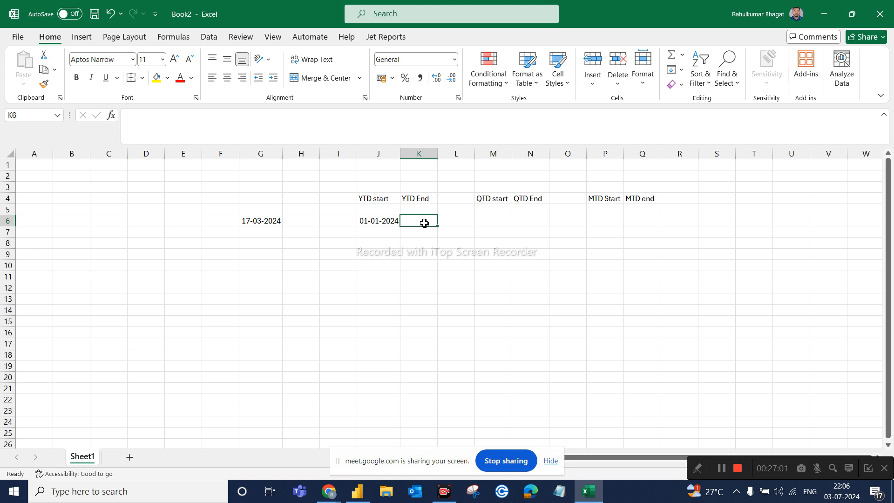
text(17-)
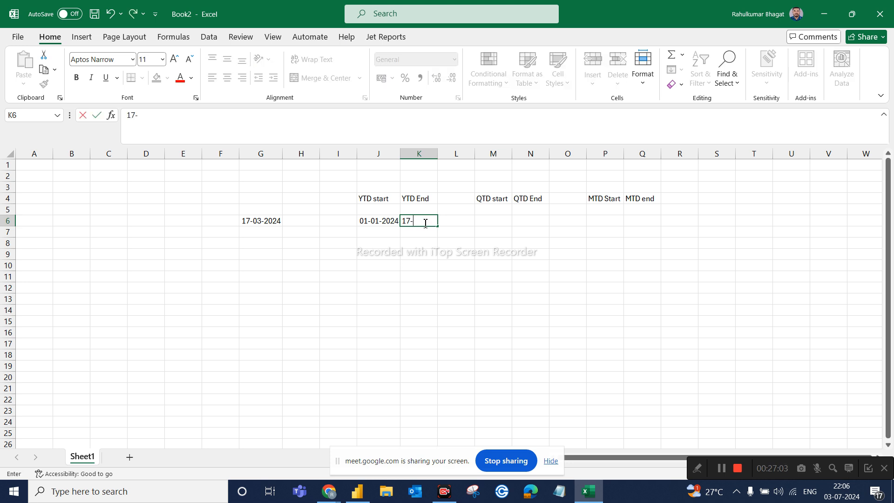
text(03-2024)
click(429, 275)
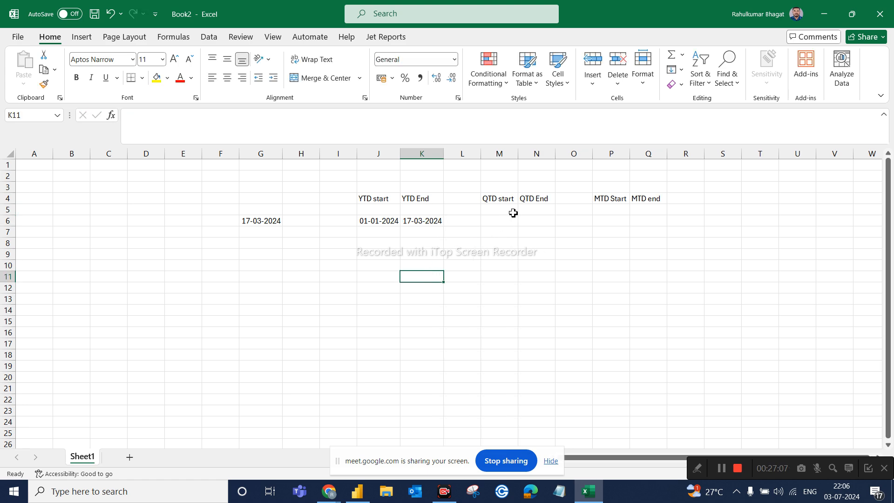
Enter the QTD start date 01-01-2024 in M6 and the QTD end date 17-03-2024 in N6.
click(500, 220)
click(252, 223)
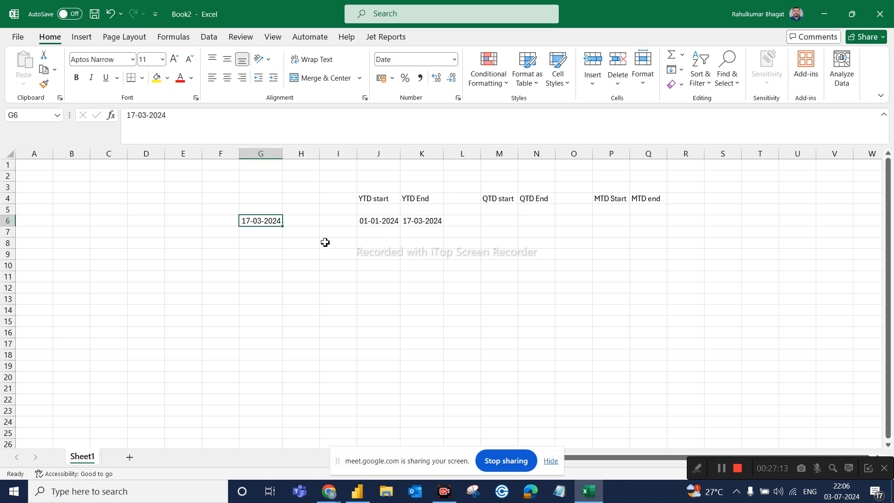
click(504, 222)
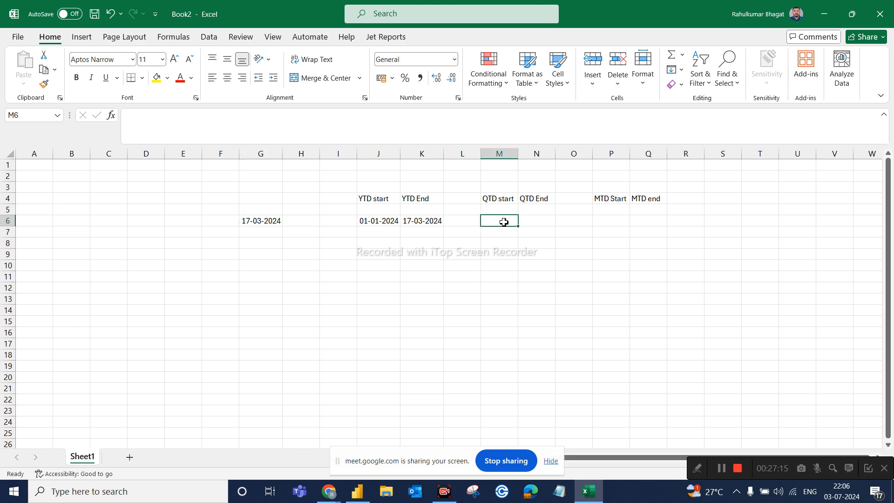
text(01-0)
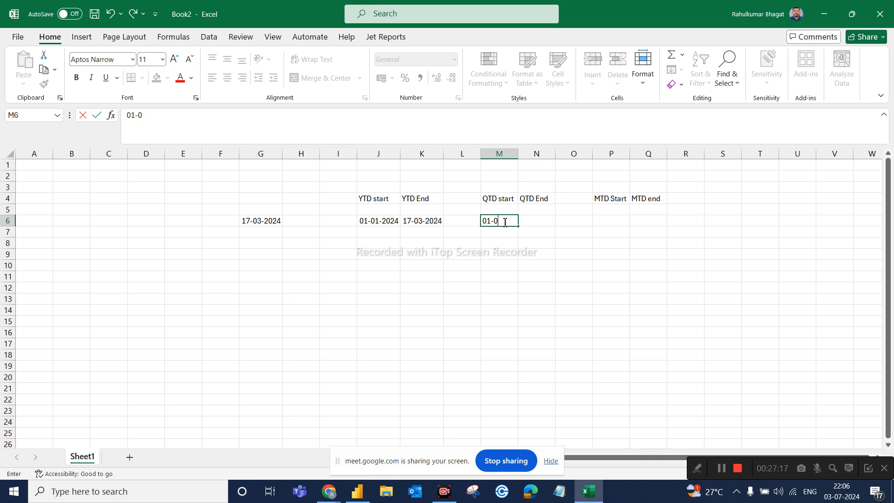
text(1-2024)
click(523, 266)
click(541, 227)
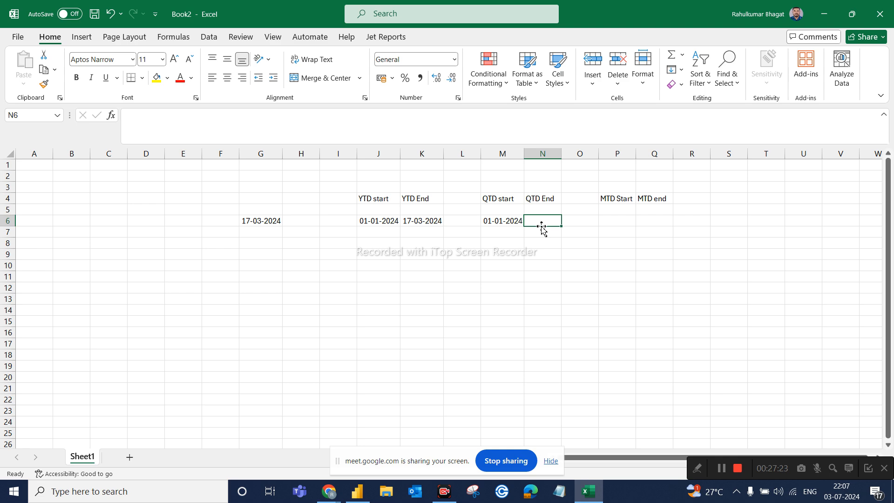
text(17-03-2024)
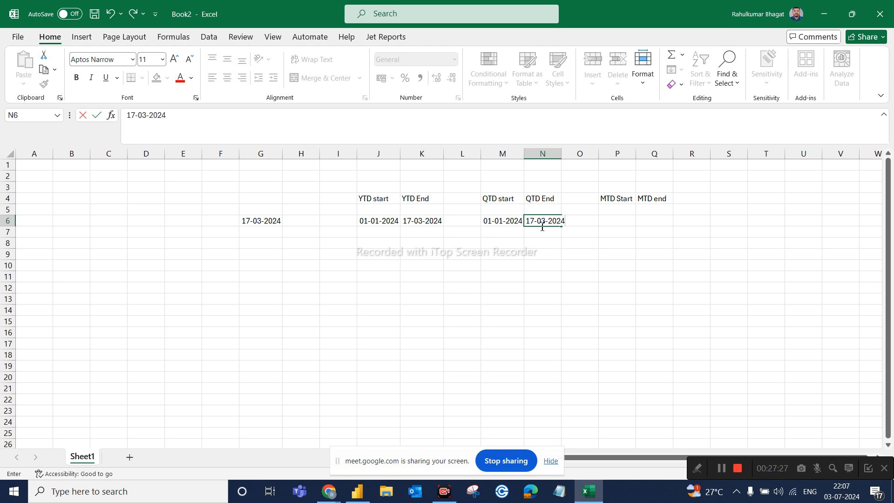
click(606, 230)
Enter the MTD start date 01-03-2024 in P6 and the MTD end date 17-03-2024 in Q6.
click(624, 216)
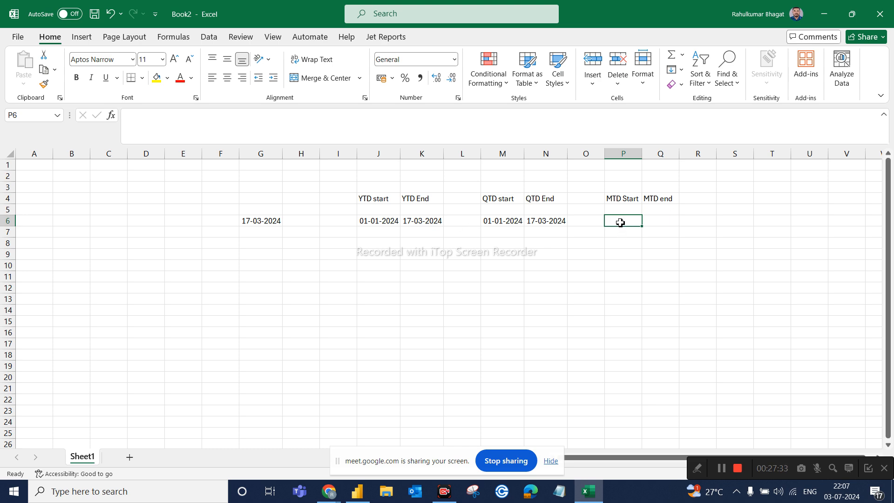
text(01-03-2024)
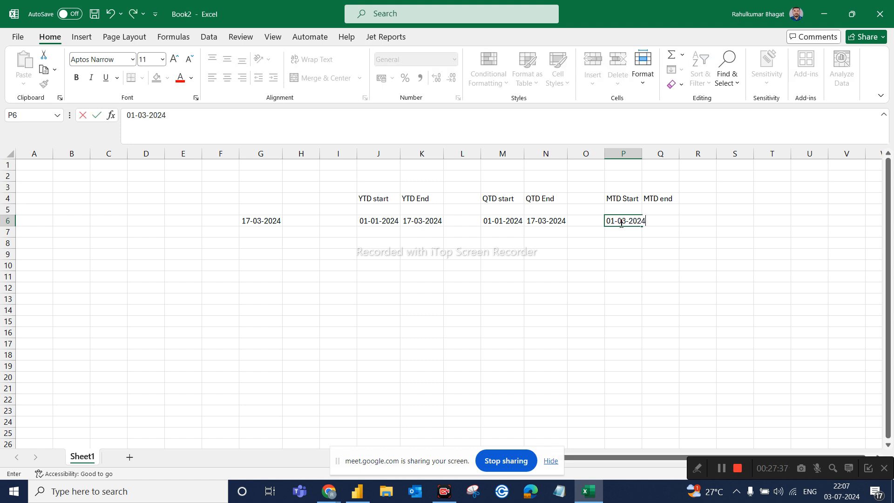
click(666, 254)
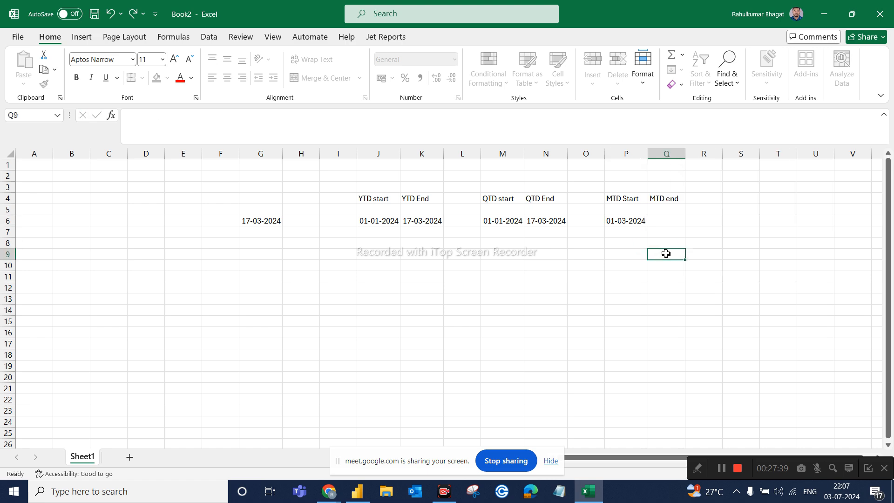
click(670, 223)
text(17-03-2024)
click(650, 298)
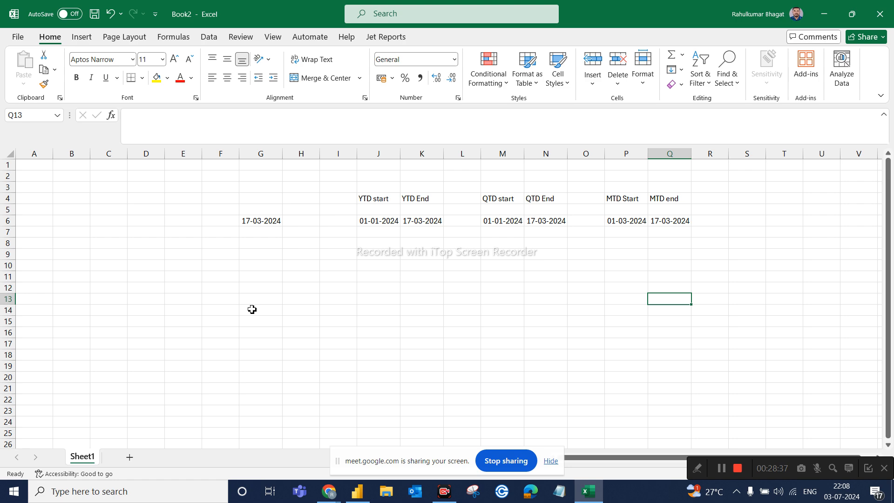
Switch to Power BI and start a new measure named YTD Sale in the Calculation table.
click(358, 491)
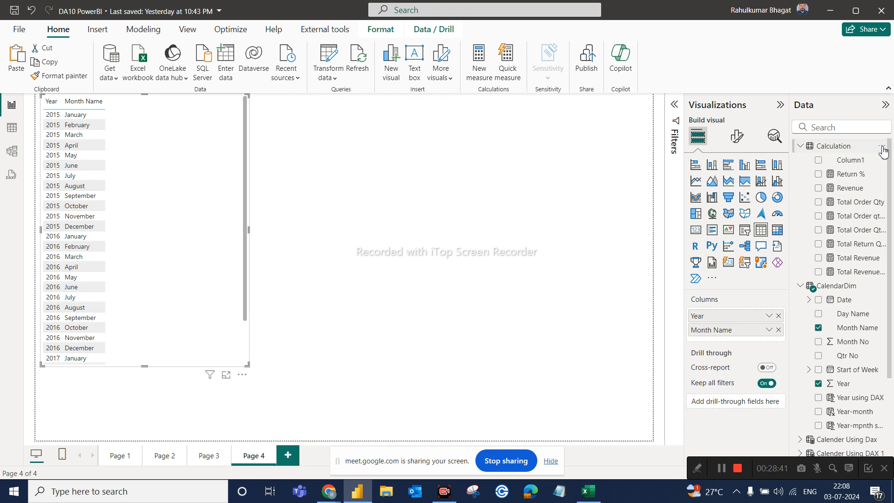
click(882, 147)
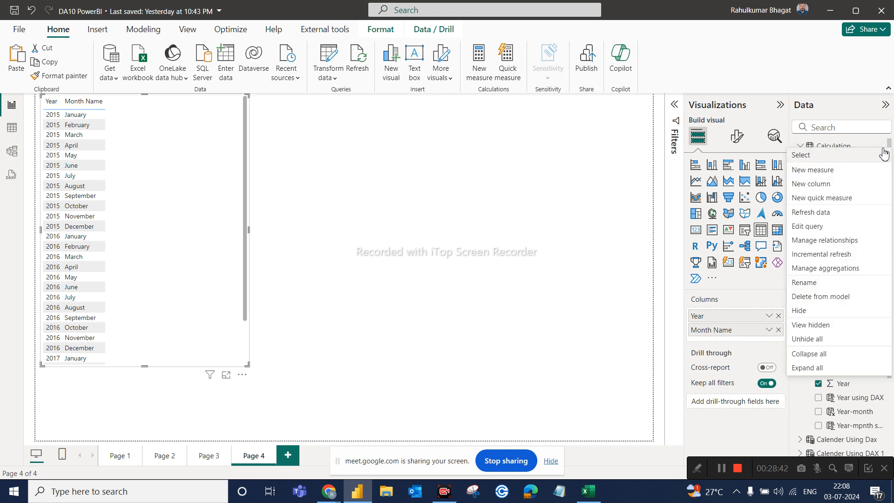
click(828, 173)
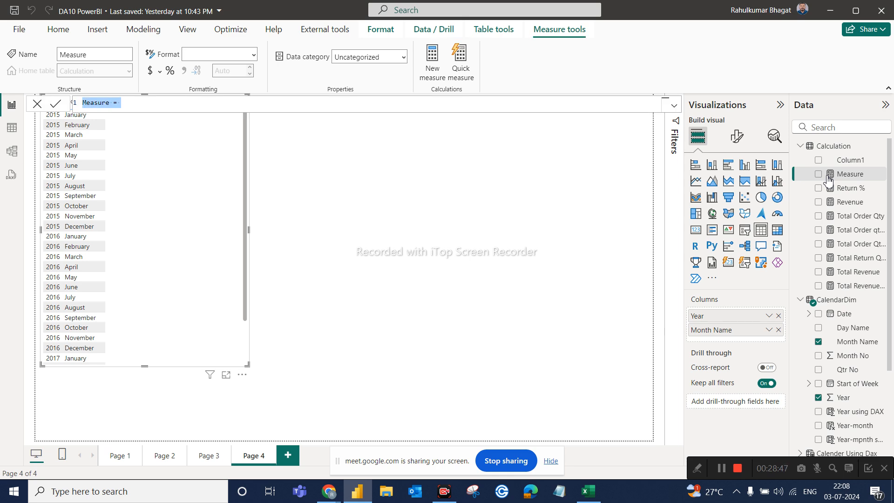
text(YTD )
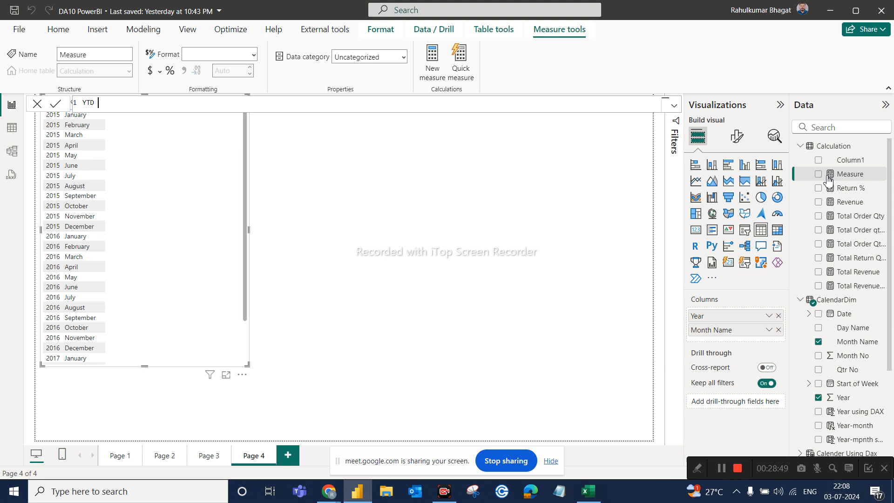
text(Sale = tota)
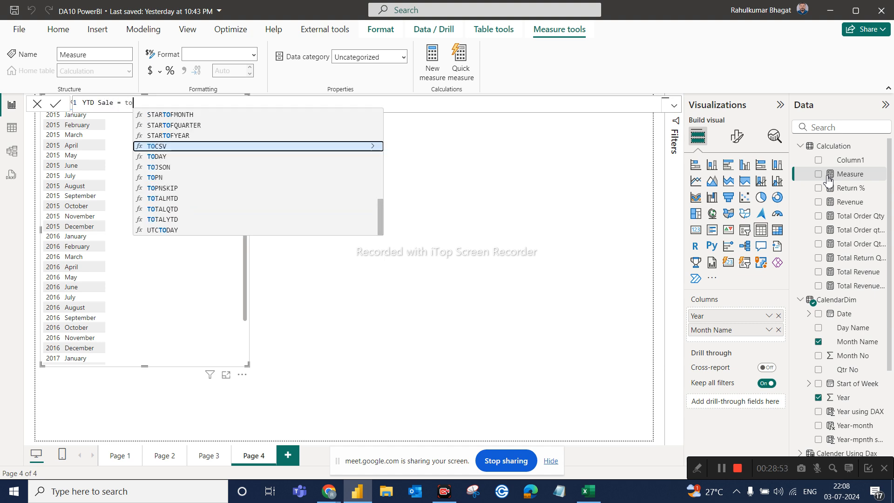
Use the TOTALYTD function in the measure formula with [Total Revenue] as its expression.
key(Down)
key(Down)
key(Down)
key(Down)
key(Down)
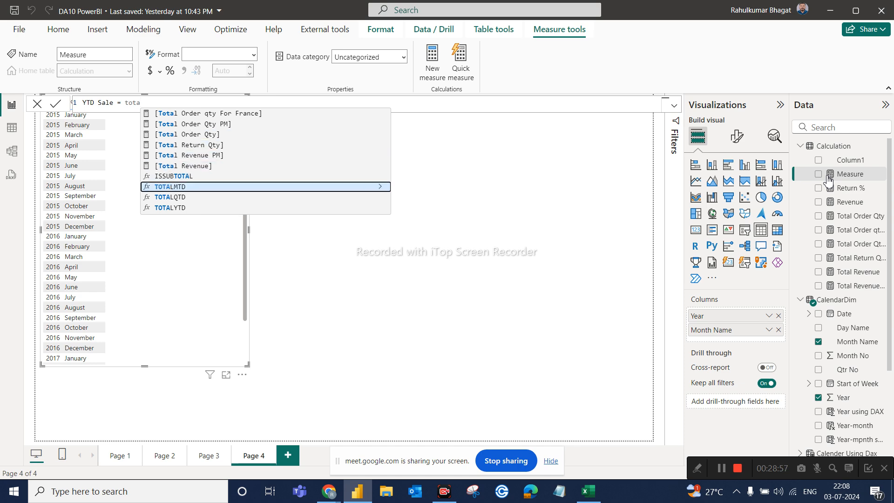
key(Down)
key(Down)
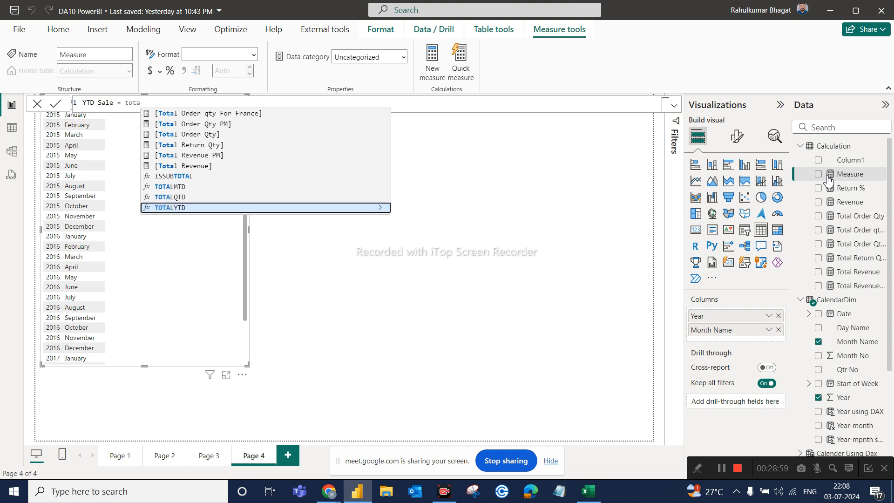
key(Tab)
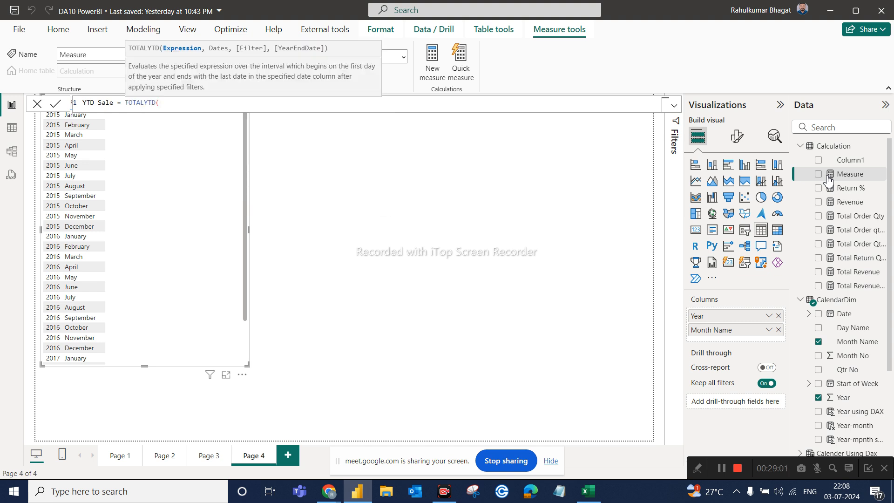
text(tota)
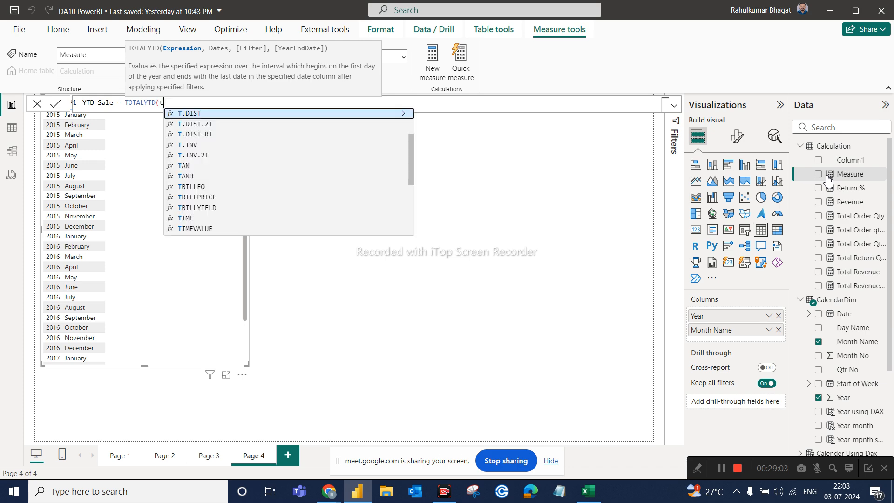
text(l)
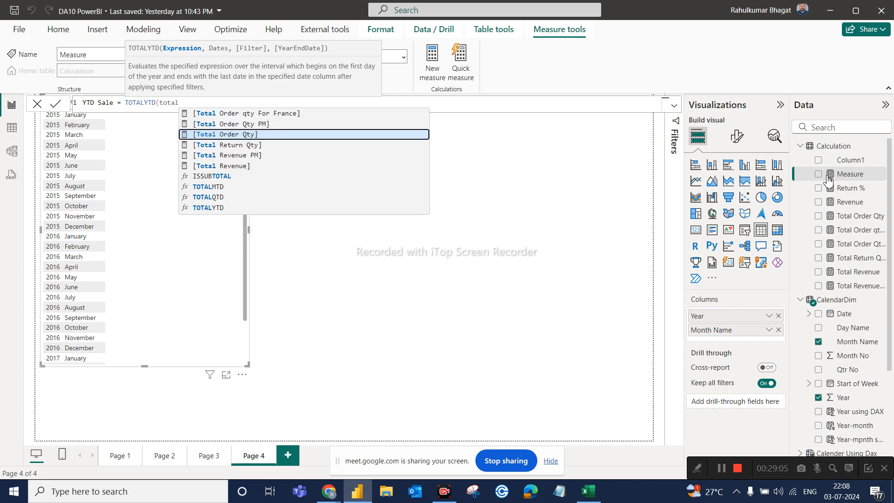
click(240, 167)
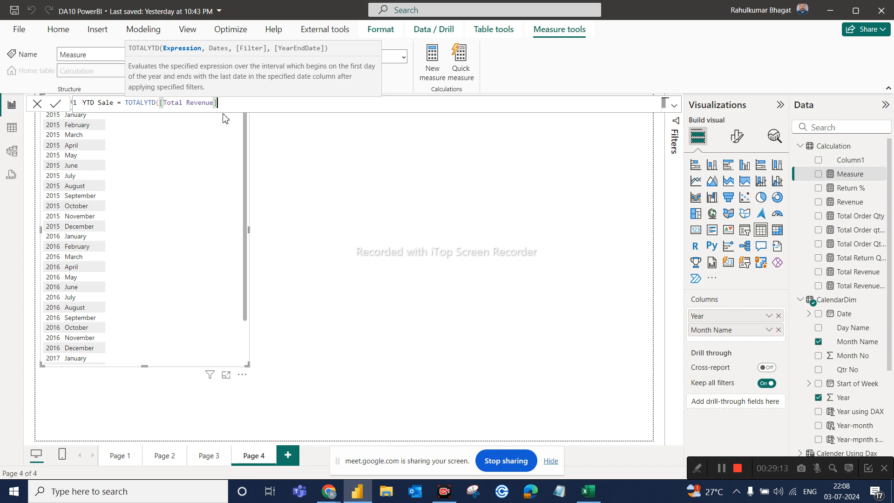
text(,)
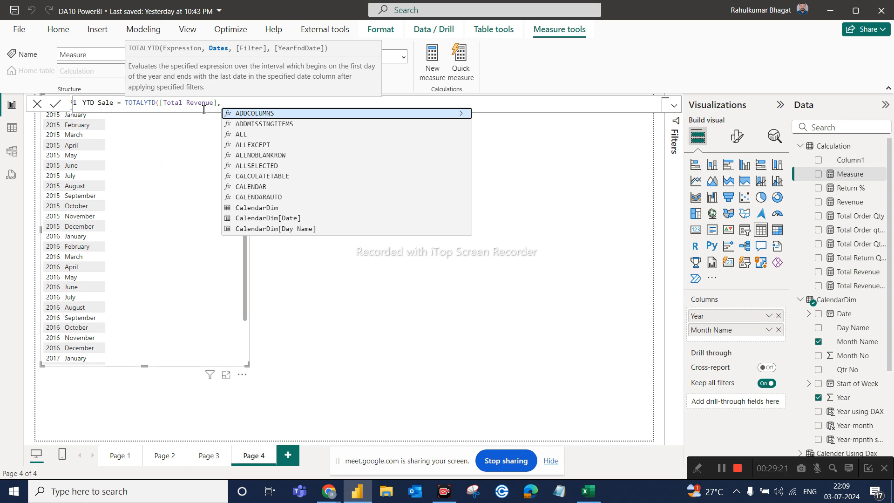
Change the measure's name in the formula to YTD Revenue.
click(115, 104)
key(BackSpace)
key(BackSpace)
key(BackSpace)
key(BackSpace)
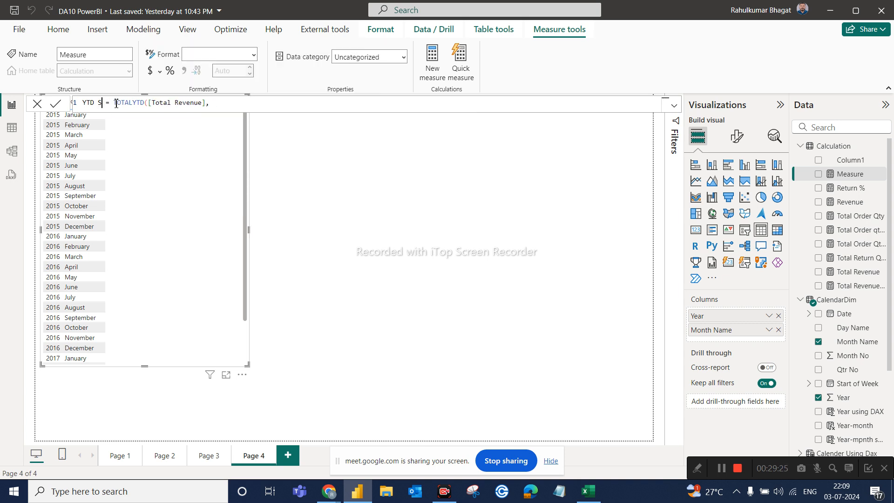
text(Revenue)
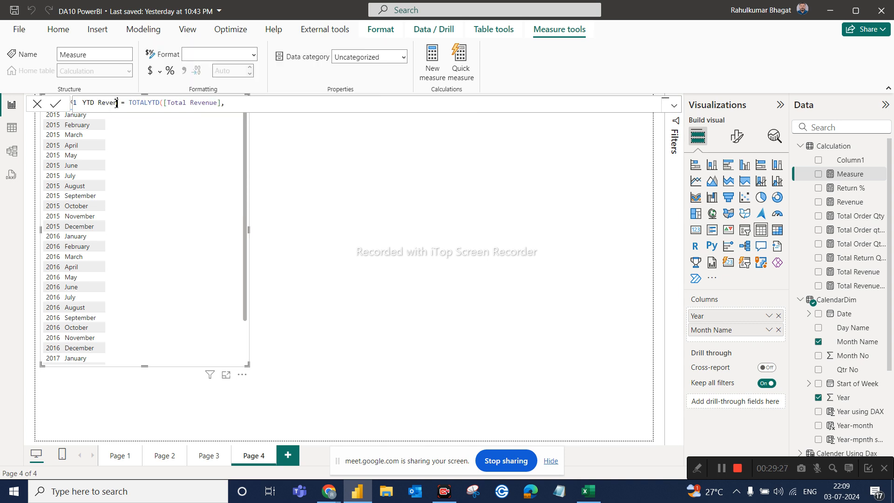
Supply CalendarDim[Date] as the dates argument of TOTALYTD, close the formula and commit the measure.
click(246, 104)
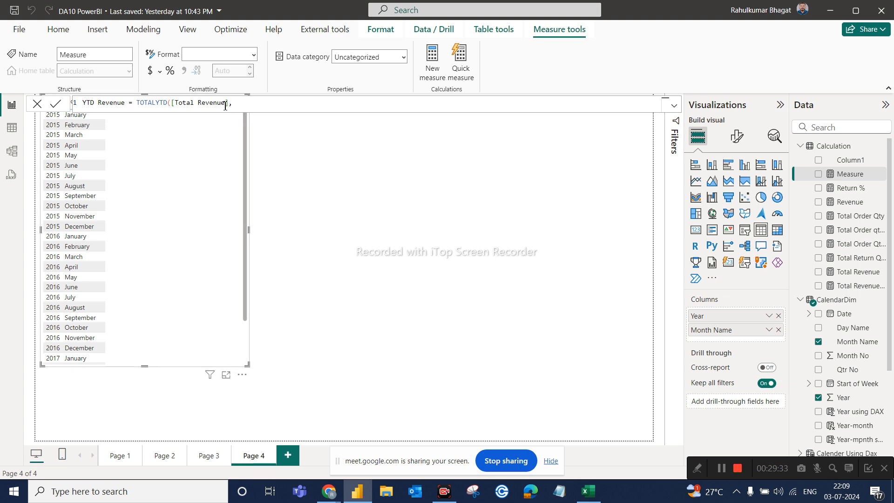
text(cale)
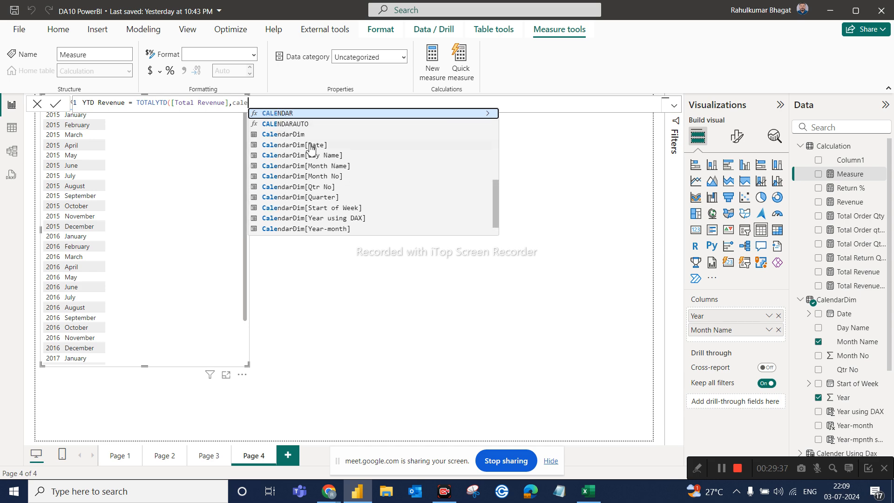
click(309, 145)
text())
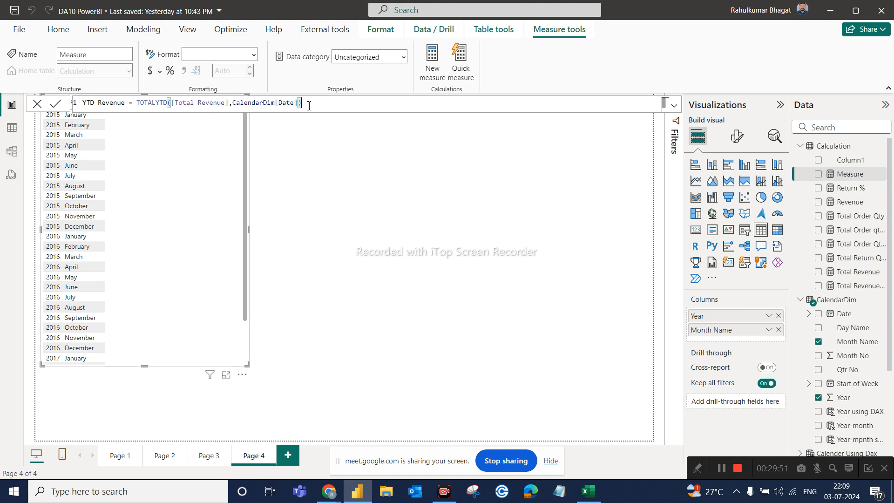
key(Return)
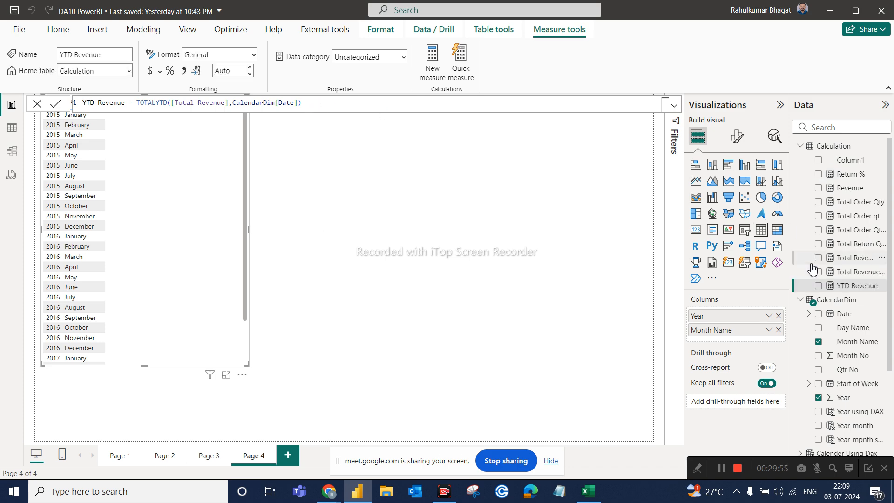
Add YTD Revenue to the year and month table, and place Total Revenue just before it.
drag(853, 285, 771, 335)
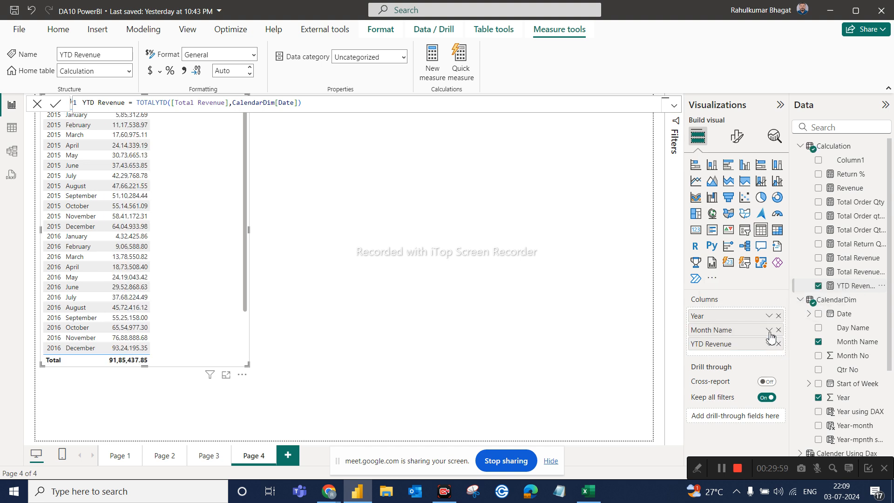
click(36, 104)
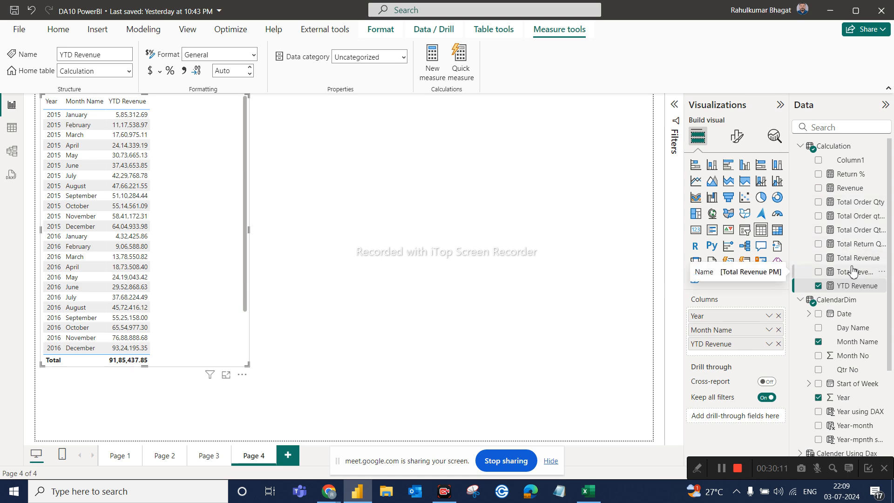
drag(852, 263, 746, 345)
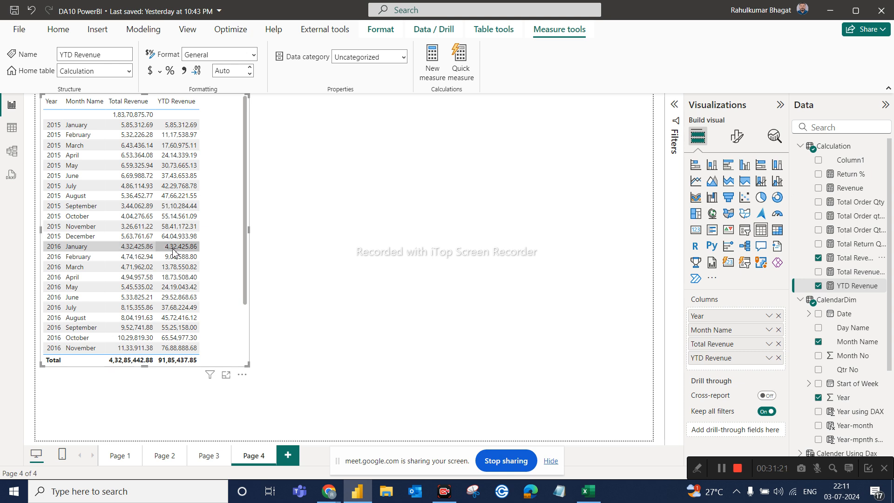
Dismiss the screen recorder's update notice and enlarge the table visual to show more month rows.
scroll(174, 301, down, 3)
scroll(174, 301, down, 1)
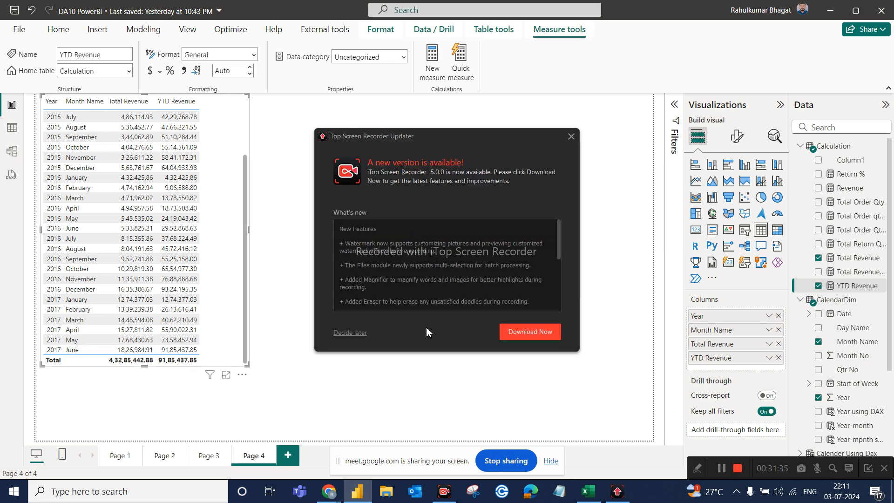
click(572, 137)
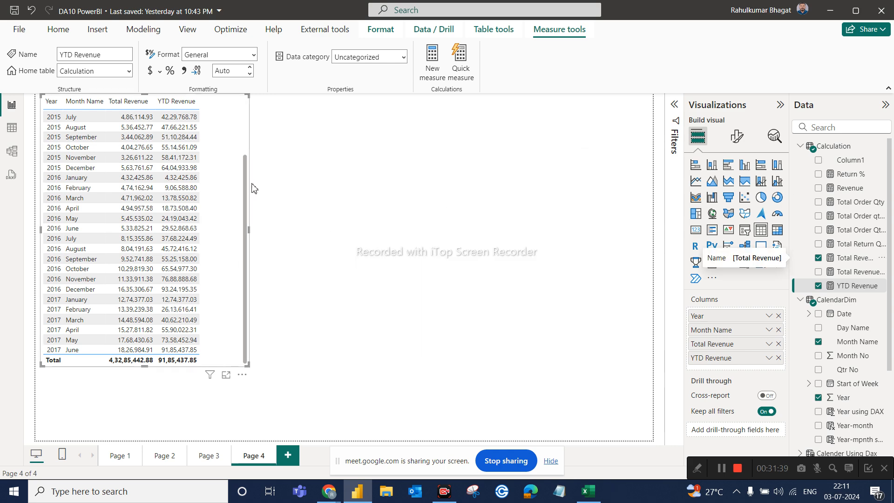
scroll(229, 217, up, 2)
scroll(229, 217, up, 1)
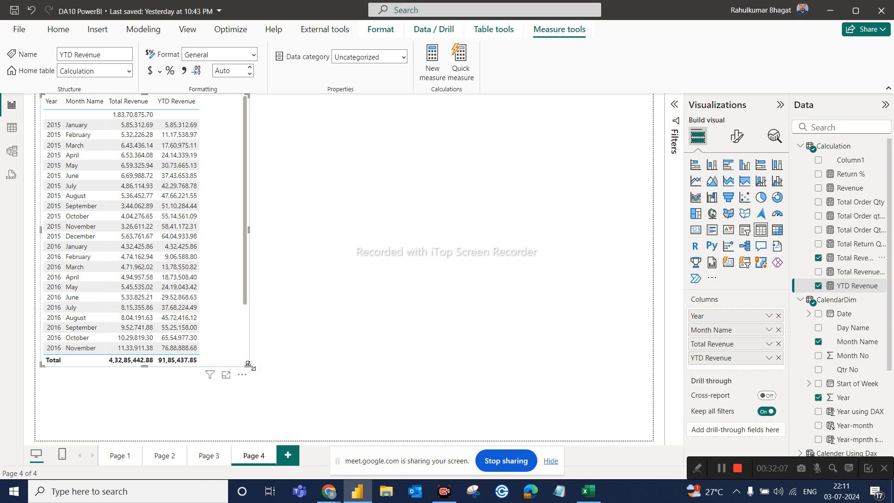
drag(249, 366, 433, 482)
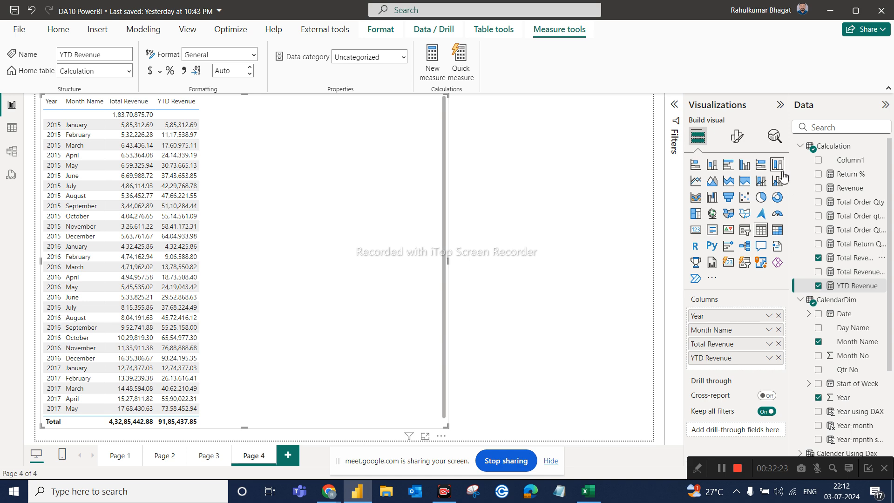
Start a new measure named QTD Revenue in the Calculation table using the TOTALQTD function.
click(881, 154)
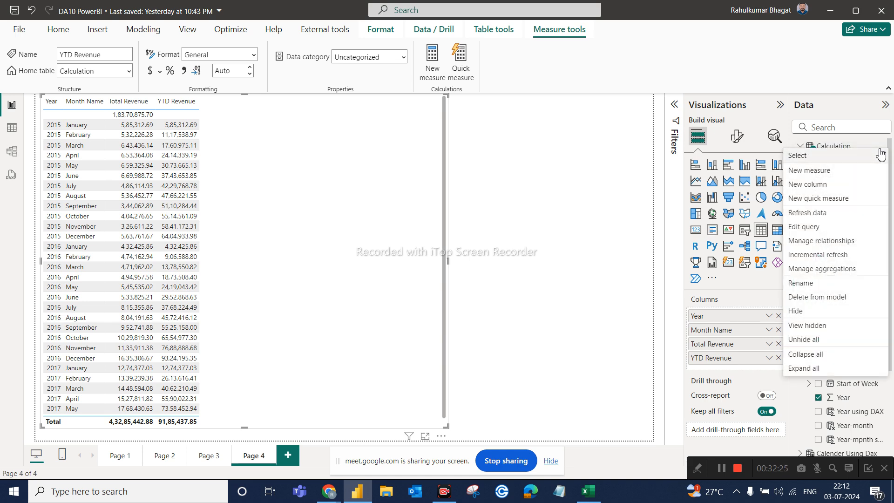
key(Escape)
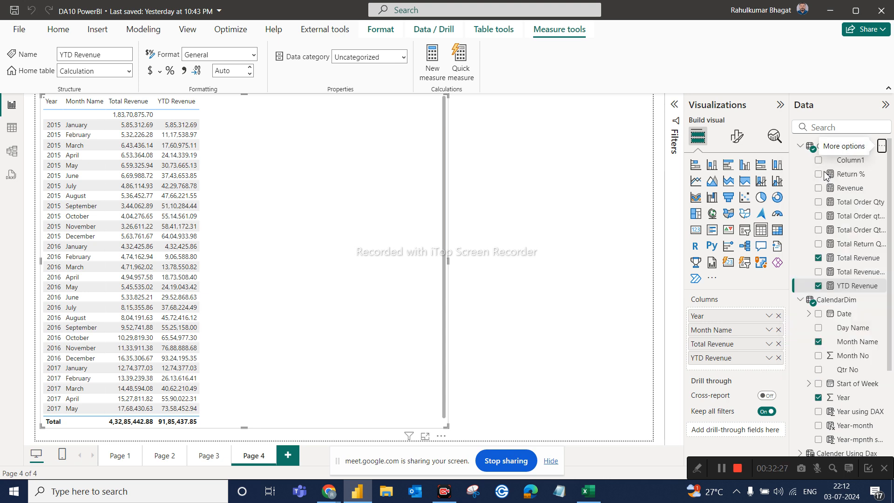
text(TD Revenue =)
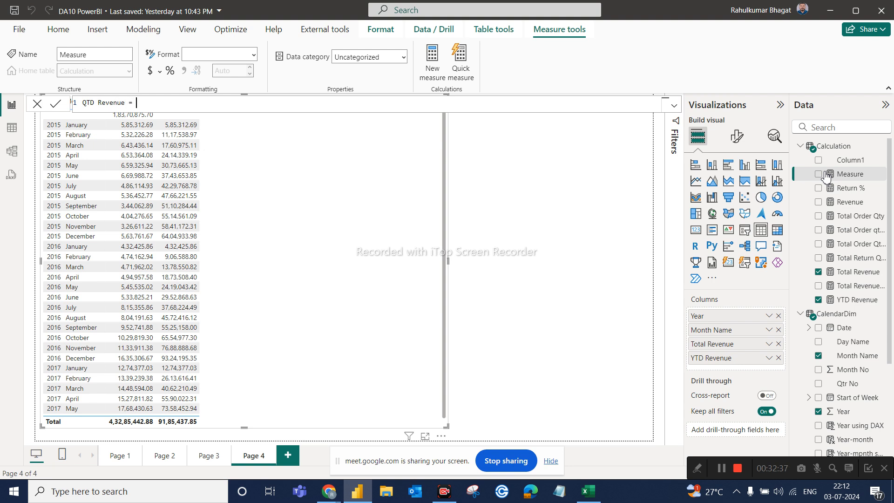
text(tota)
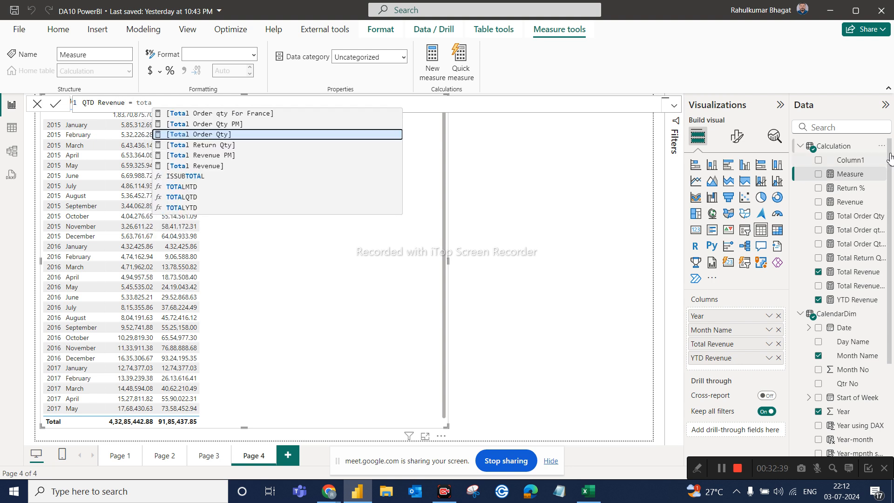
click(195, 198)
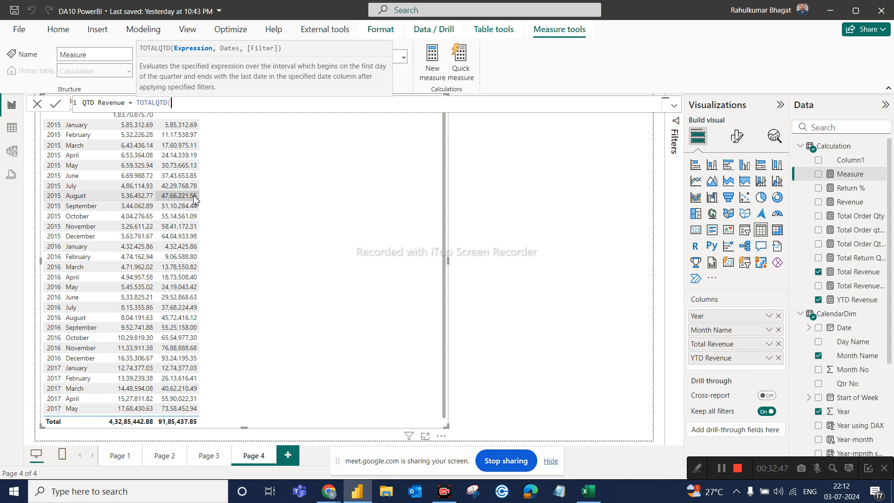
Supply the Total Revenue measure and CalendarDim[Date] as the TOTALQTD arguments, close the formula and commit QTD Revenue.
text(tota)
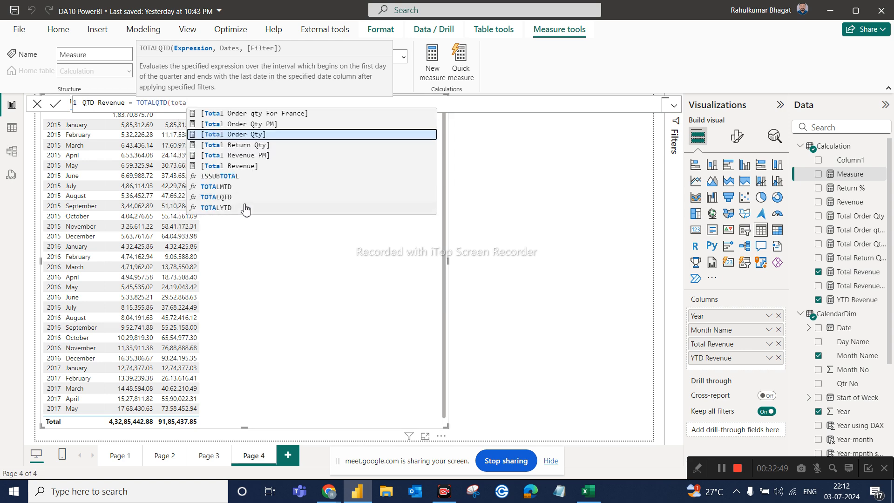
click(235, 167)
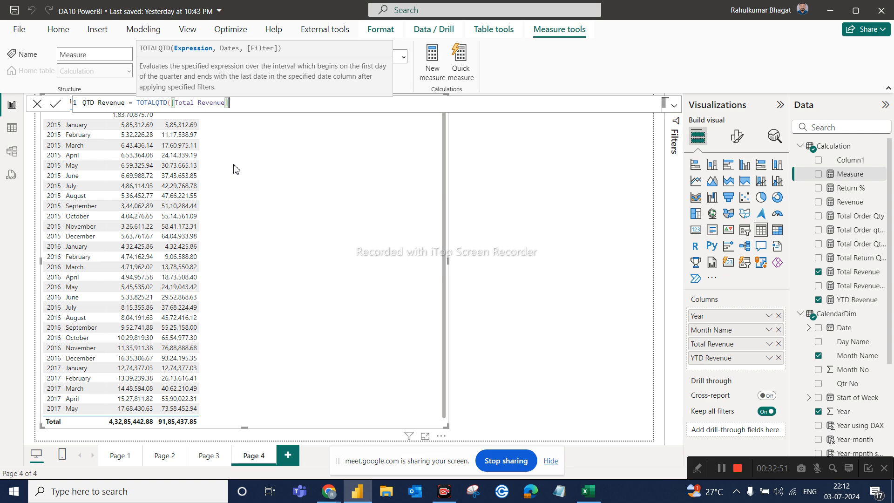
text(,)
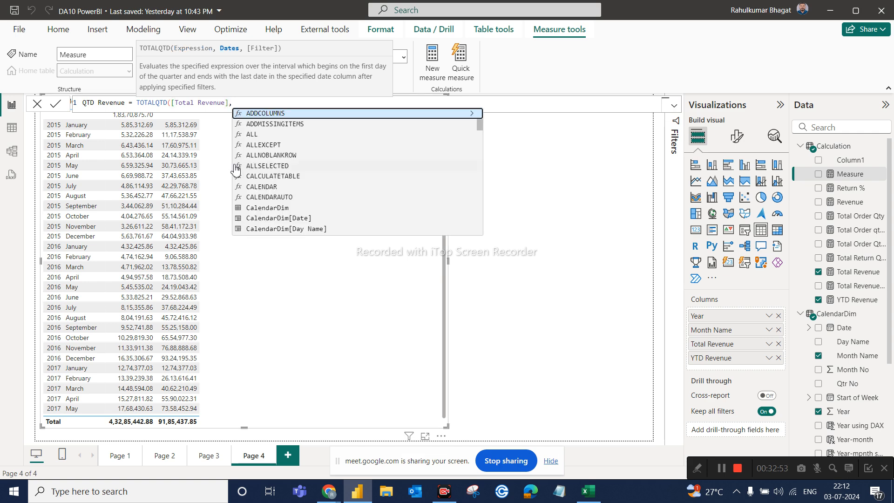
text(cale)
key(Down)
key(Down)
key(Down)
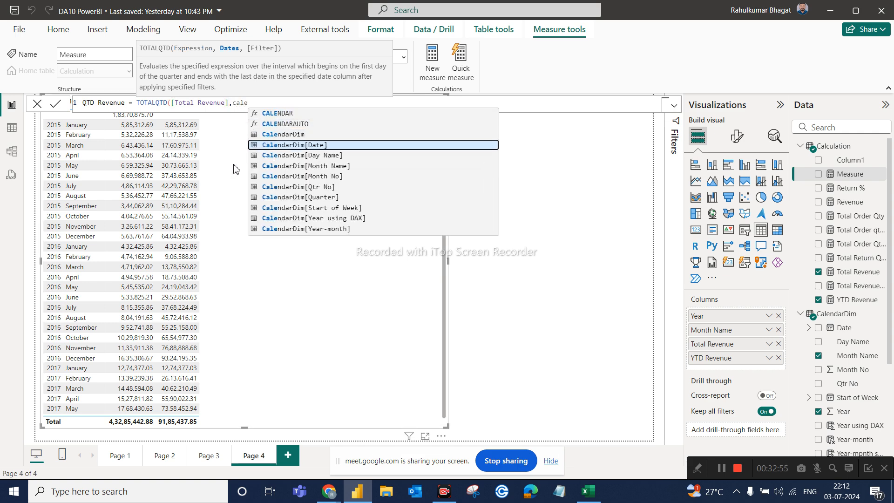
key(Tab)
text())
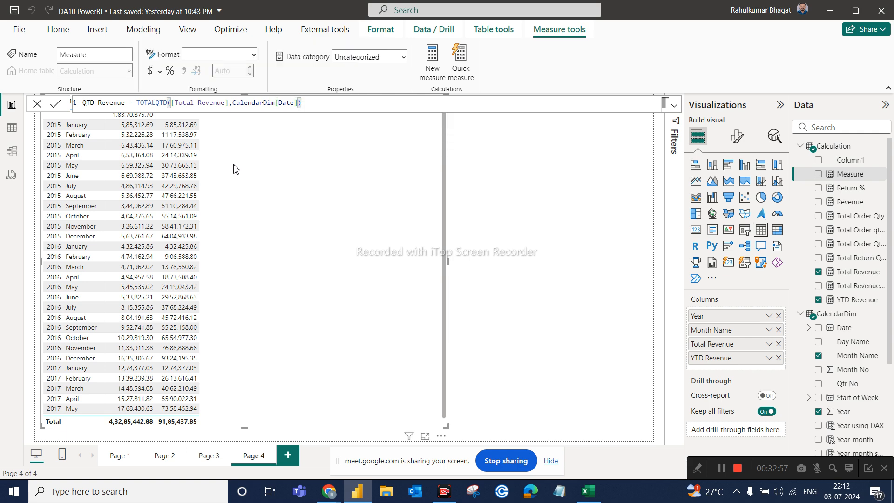
key(Return)
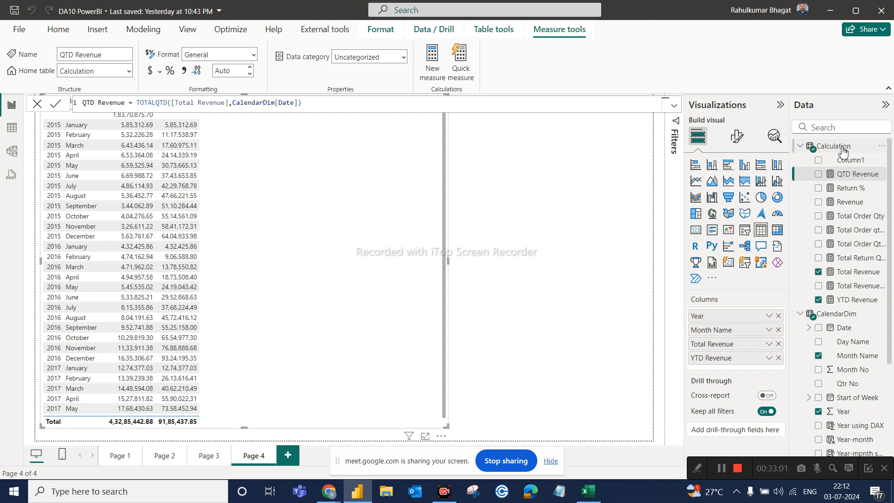
Add QTD Revenue to the year and month table and place it between Total Revenue and YTD Revenue.
drag(846, 180, 750, 368)
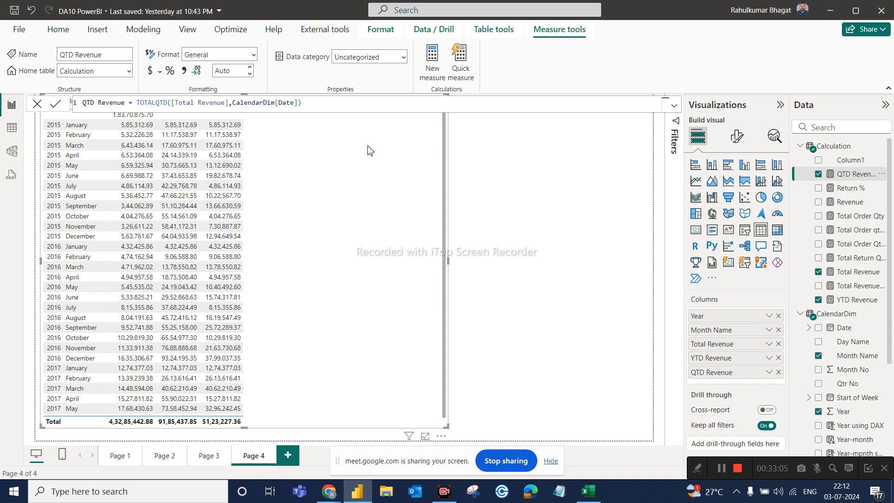
click(38, 103)
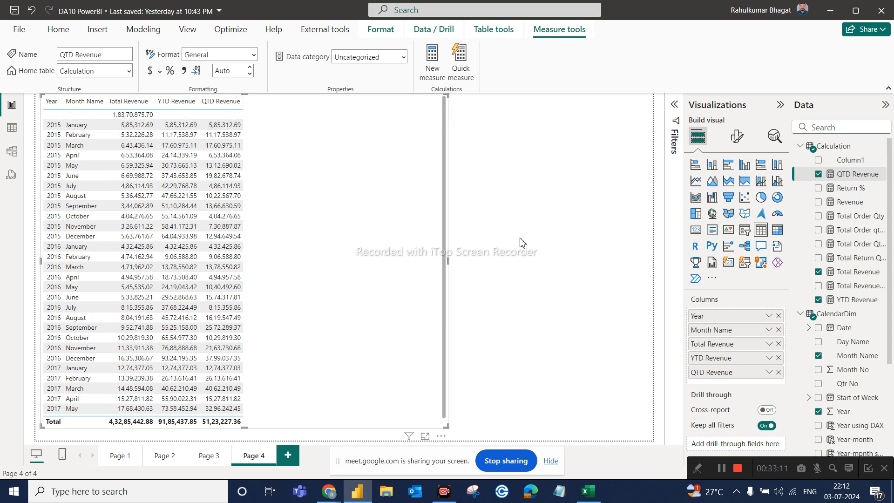
drag(718, 373, 714, 356)
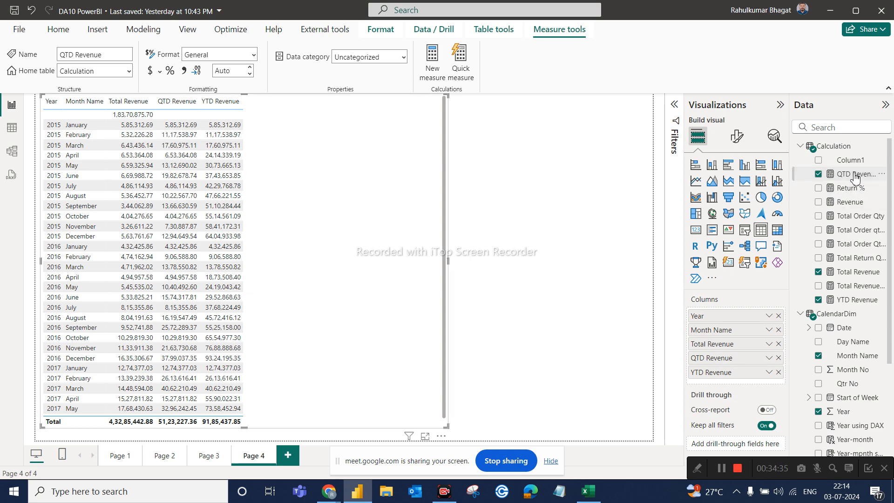
Review the formulas of the Total Revenue, YTD Revenue and QTD Revenue measures.
click(852, 274)
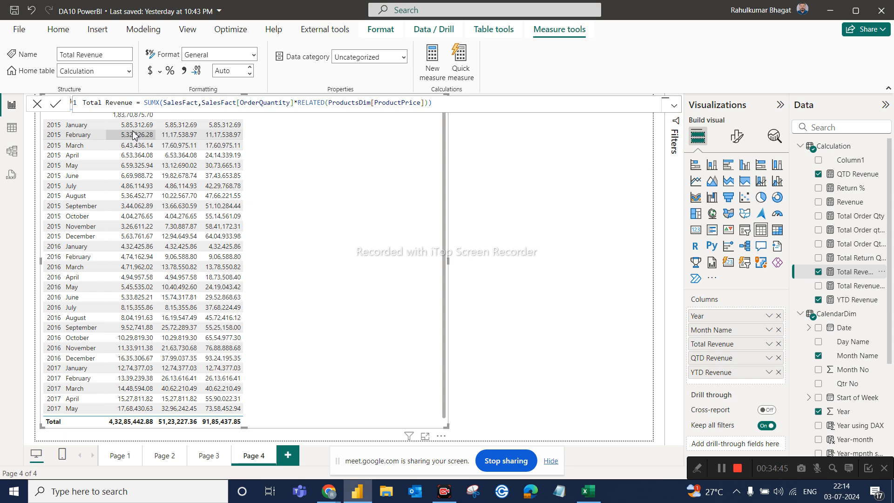
click(857, 301)
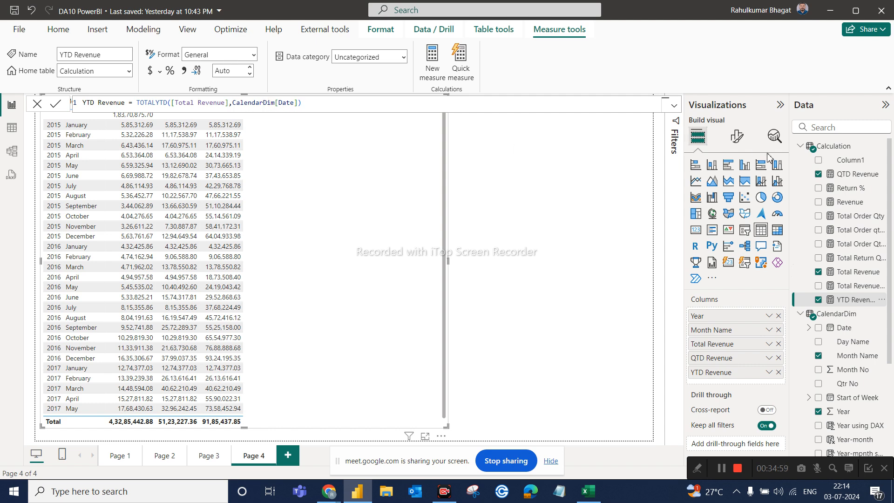
click(846, 178)
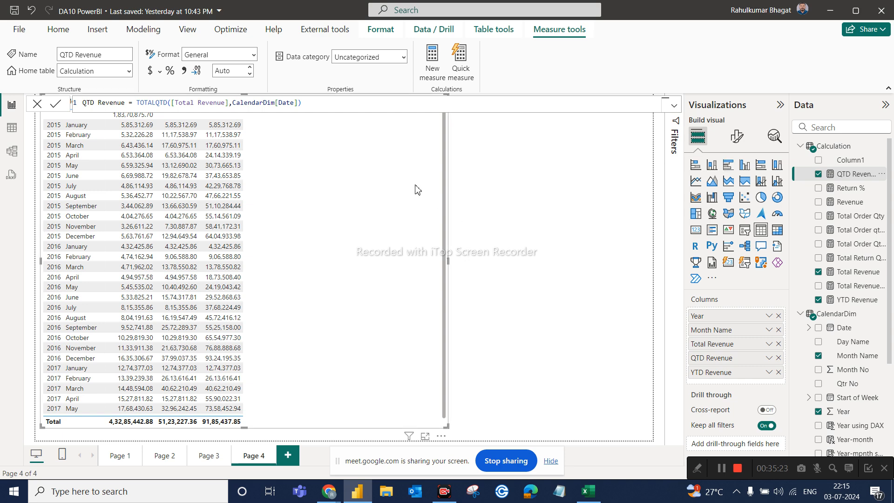
Copy the whole QTD Revenue formula into a new measure in the Calculation table.
click(320, 101)
drag(320, 102, 69, 108)
key(ctrl+c)
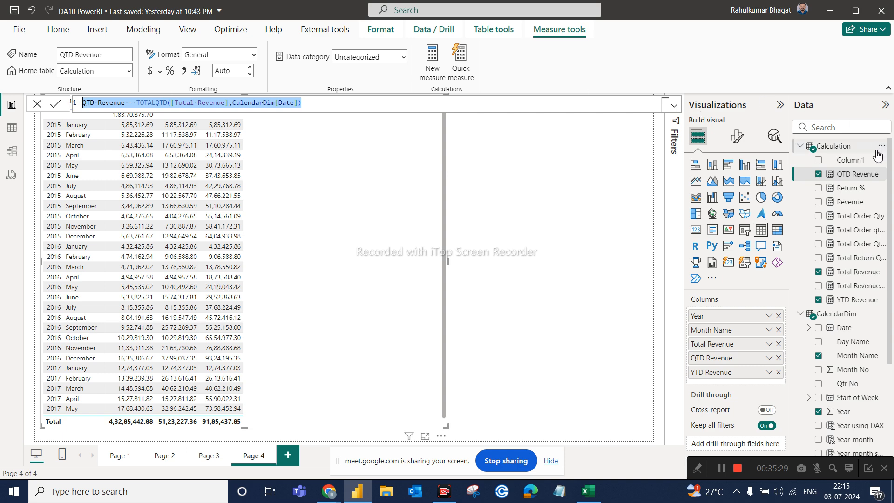
click(882, 146)
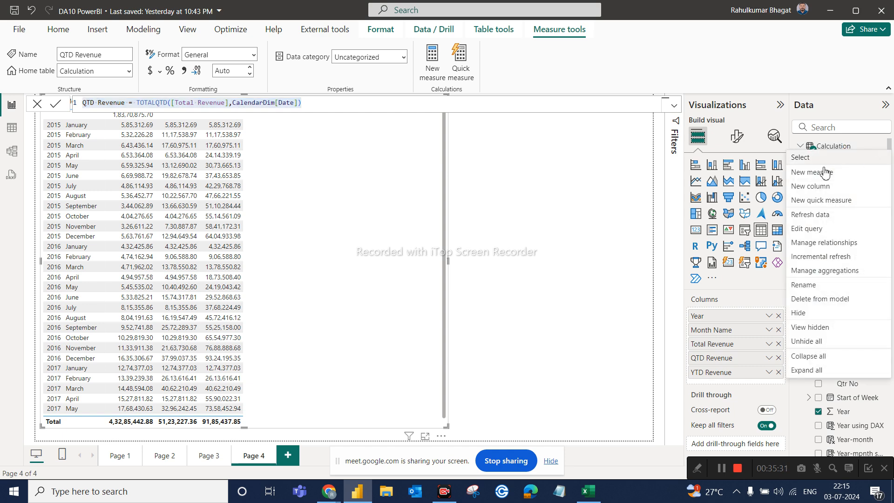
click(819, 173)
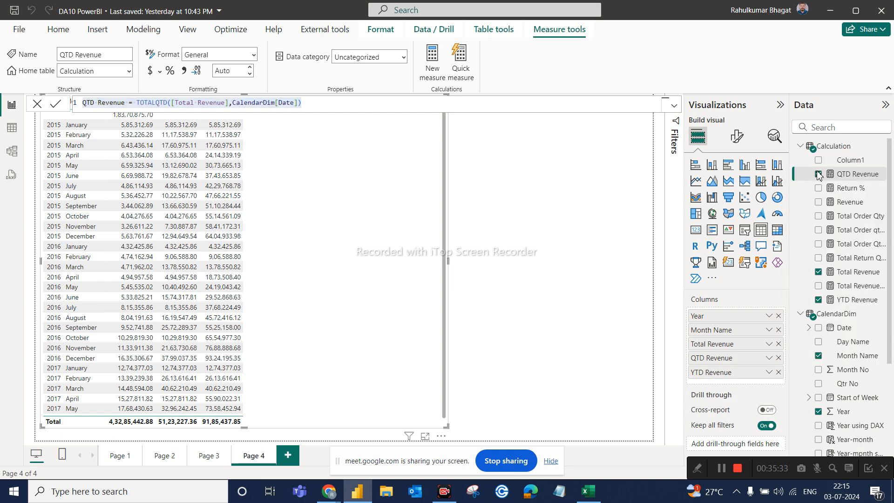
key(ctrl+a)
key(ctrl+v)
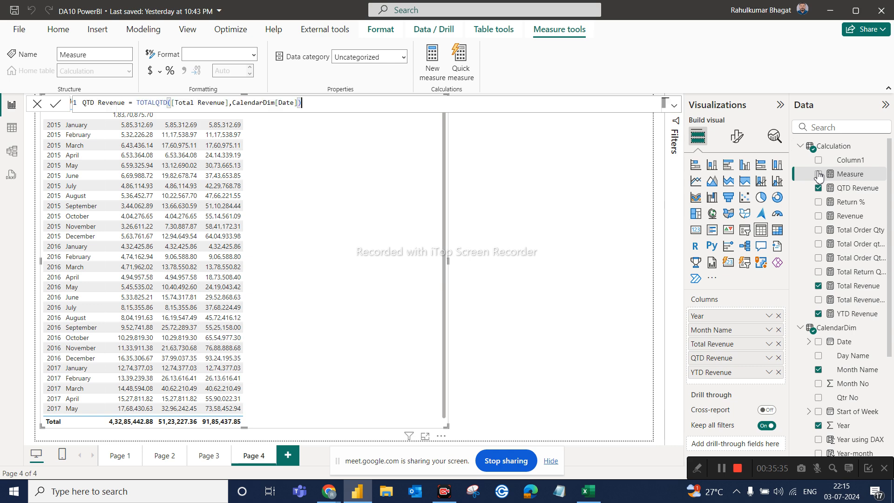
Replace the TOTALQTD function in the copied formula with TOTALMTD, keeping its arguments.
double_click(169, 103)
text(TOTAL)
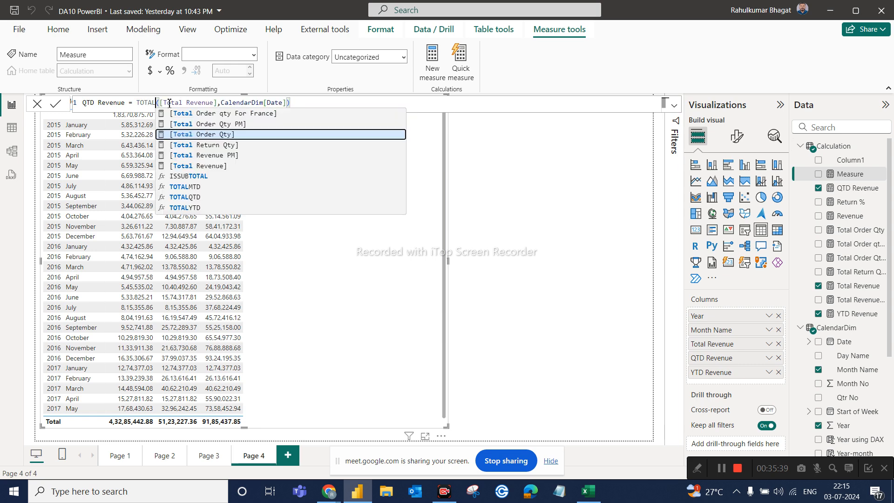
text(MTD)
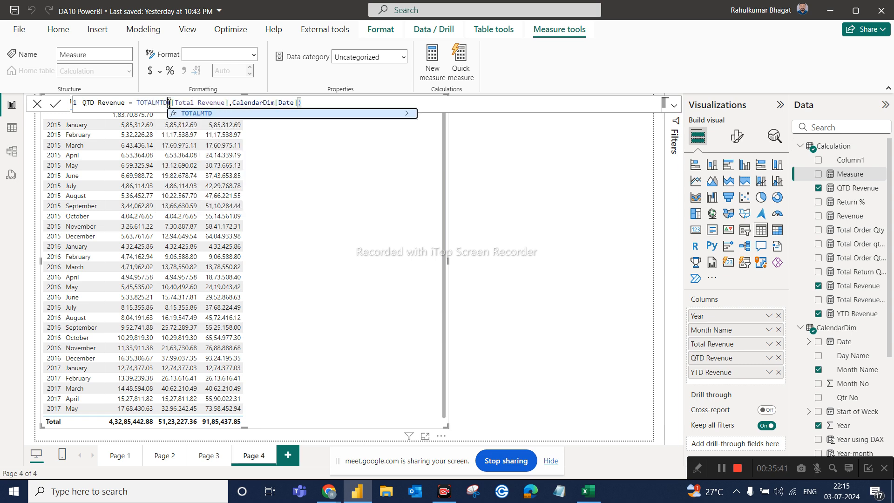
key(Tab)
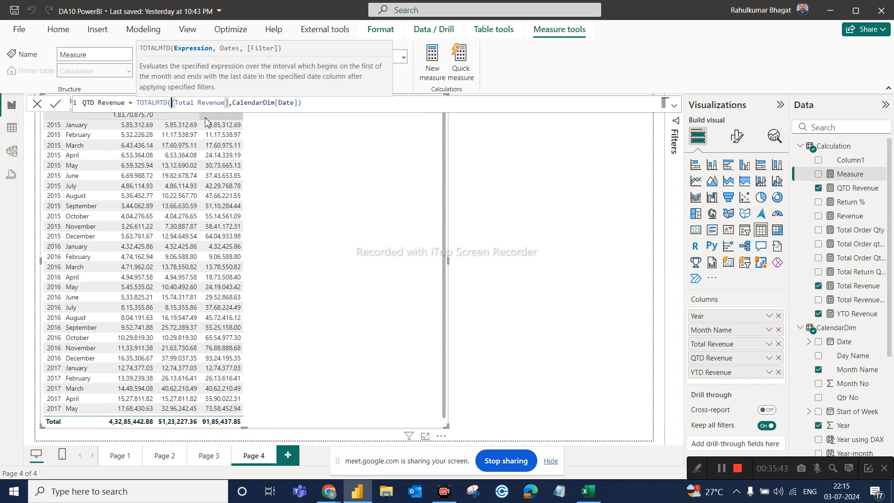
click(305, 103)
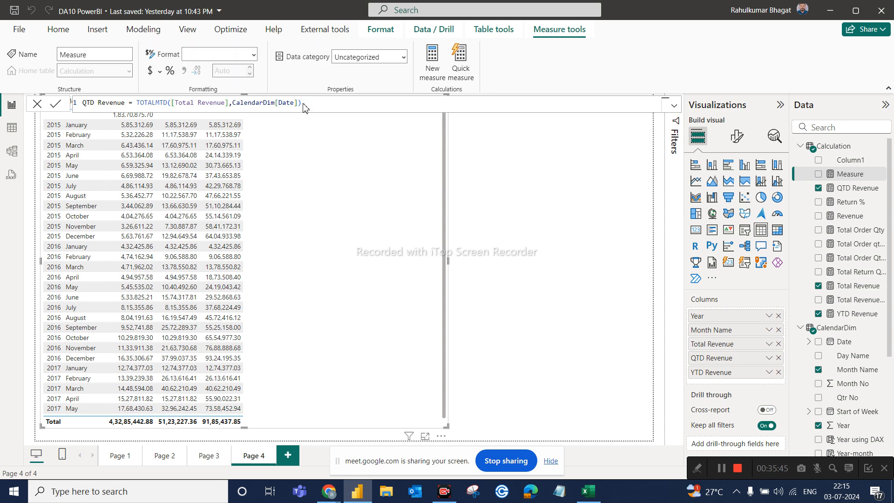
Rename the new TOTALMTD measure as MTD Revenue in its formula and commit it.
key(Return)
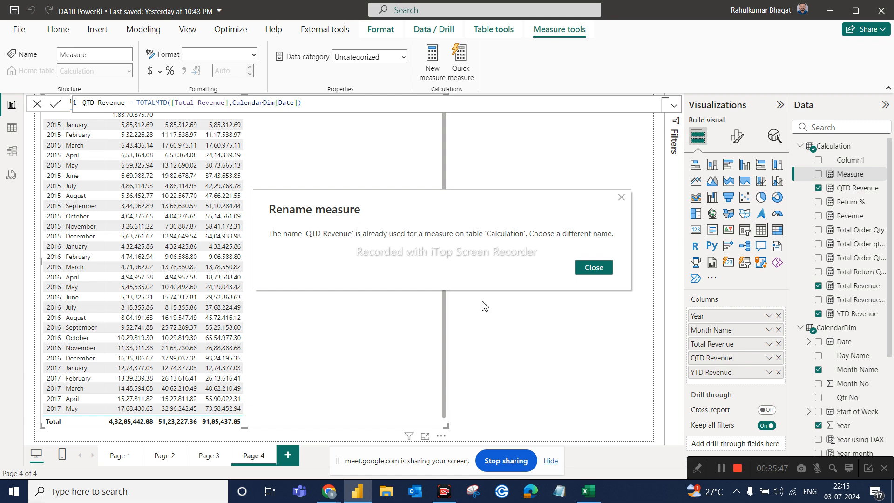
click(609, 273)
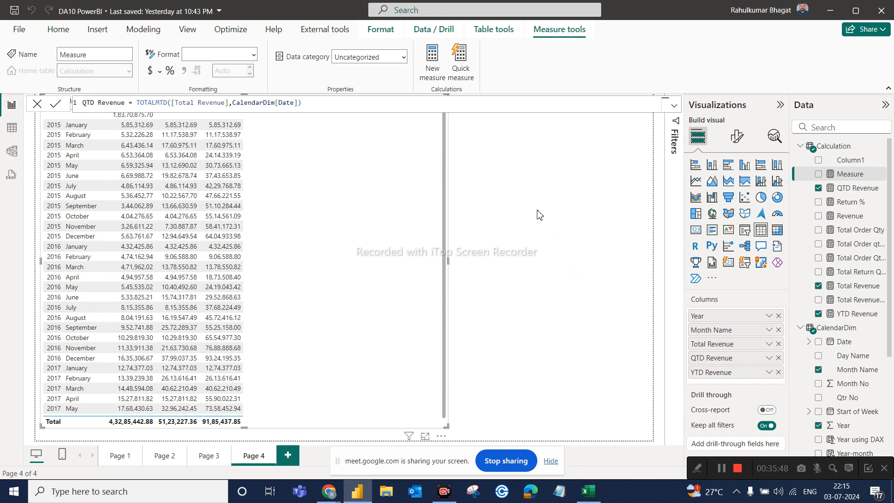
double_click(94, 102)
text(MTD)
key(Return)
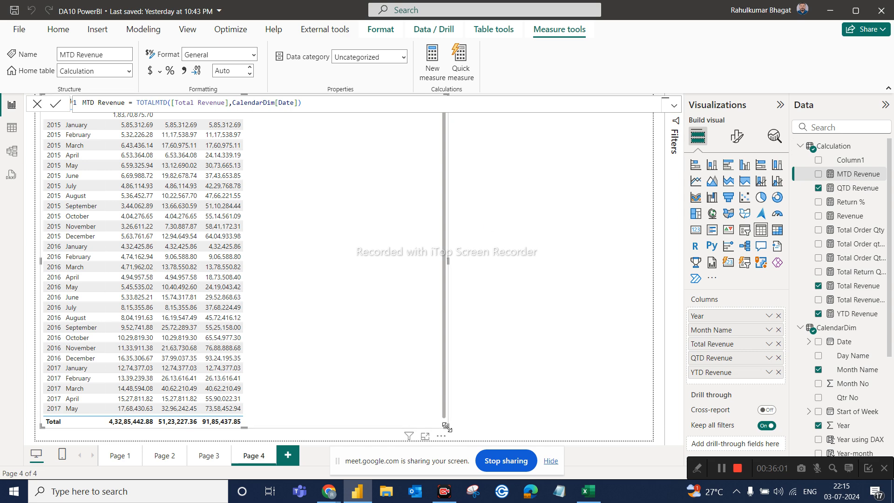
Narrow the table visual to fit its columns, extend it to the page's lower edge, and duplicate it alongside.
drag(445, 426, 261, 439)
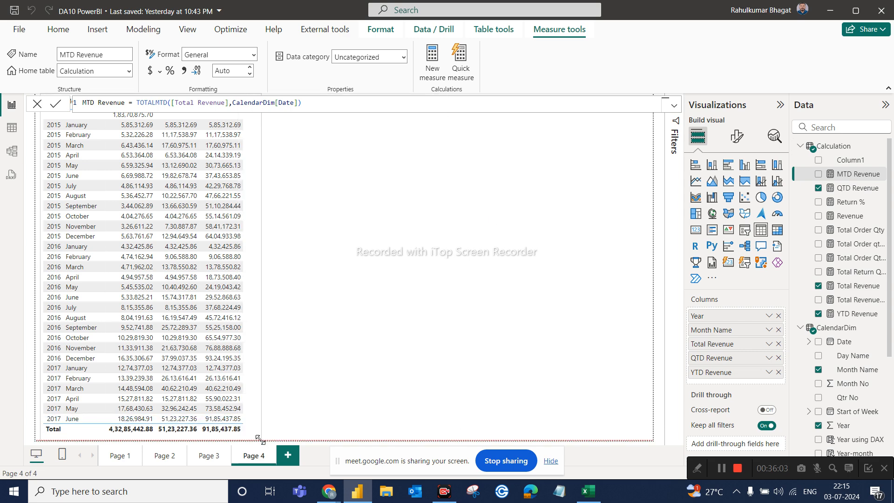
click(330, 421)
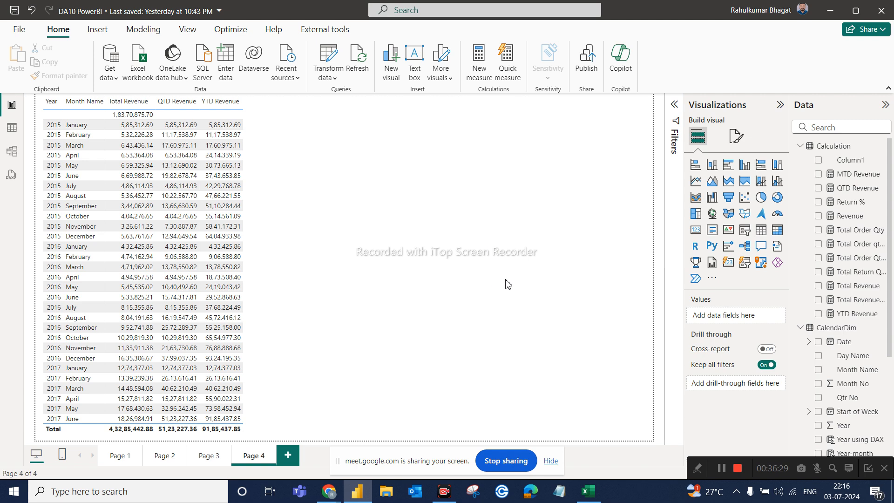
click(252, 359)
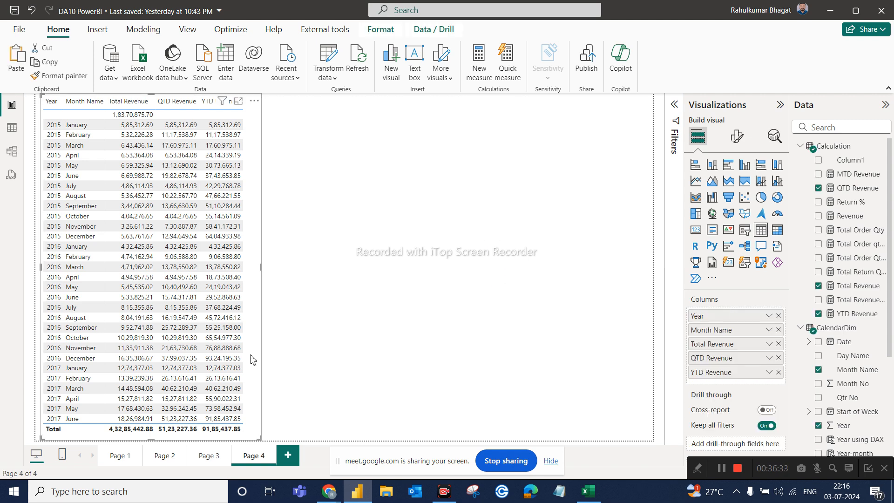
key(ctrl+c)
key(ctrl+v)
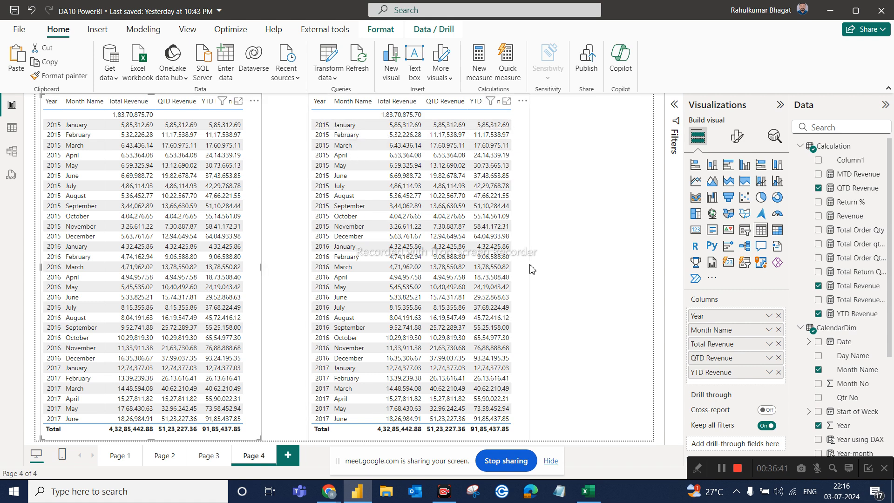
Resize the duplicate table and move it against the far edge of the page, leaving space beside the original.
drag(530, 268, 646, 248)
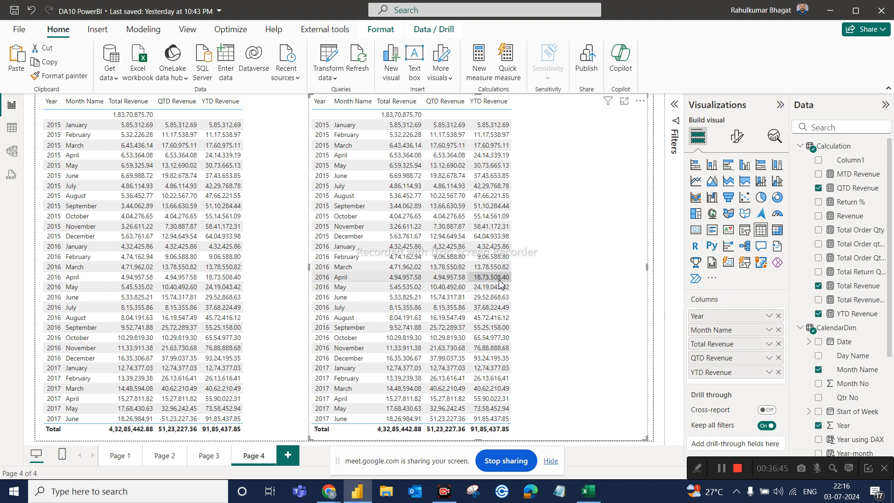
click(261, 347)
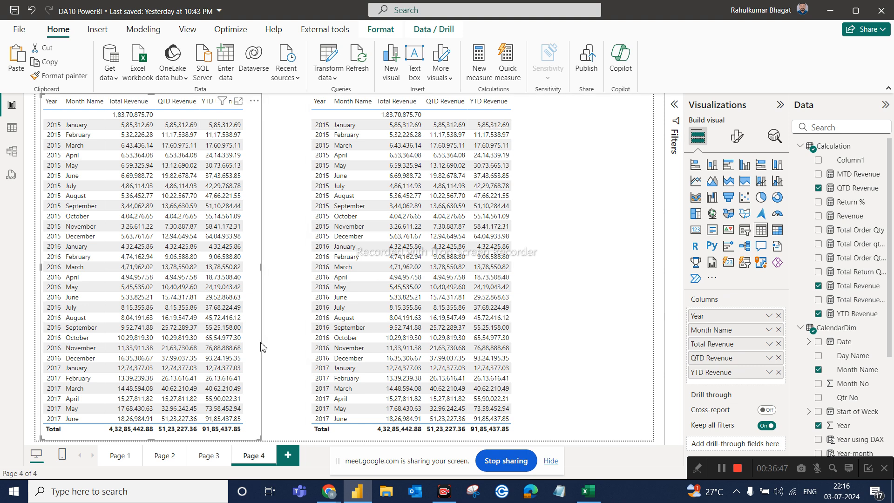
click(298, 347)
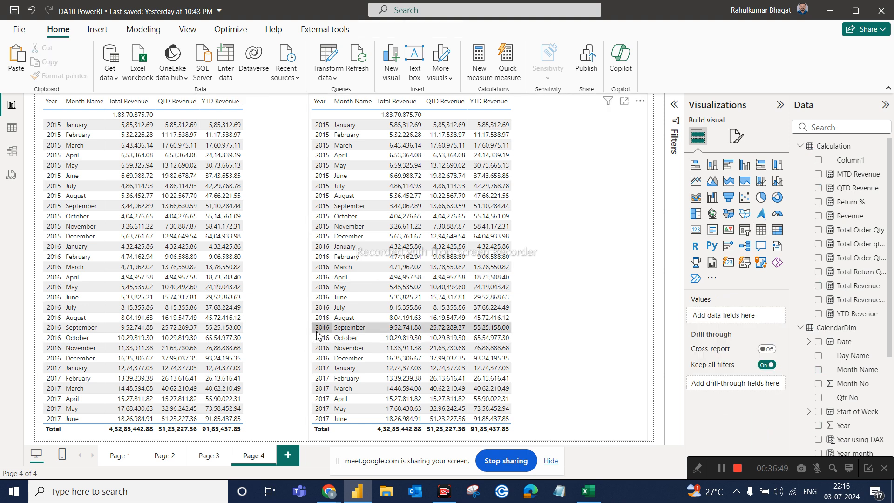
click(577, 273)
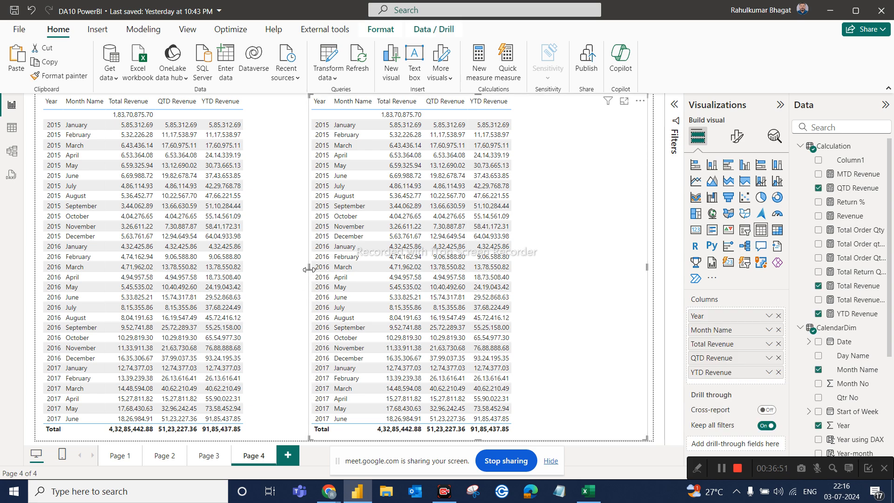
drag(308, 268, 387, 269)
drag(473, 275, 420, 277)
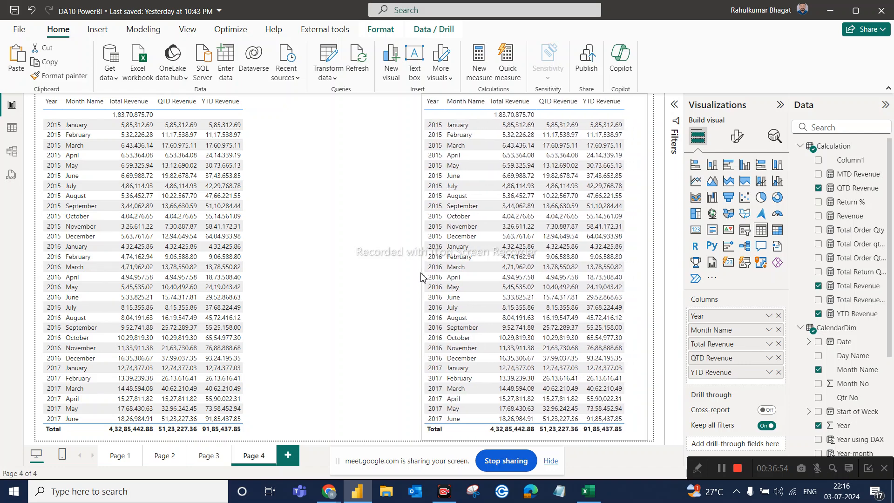
Widen the original table into the free space and add MTD Revenue after YTD Revenue.
click(256, 249)
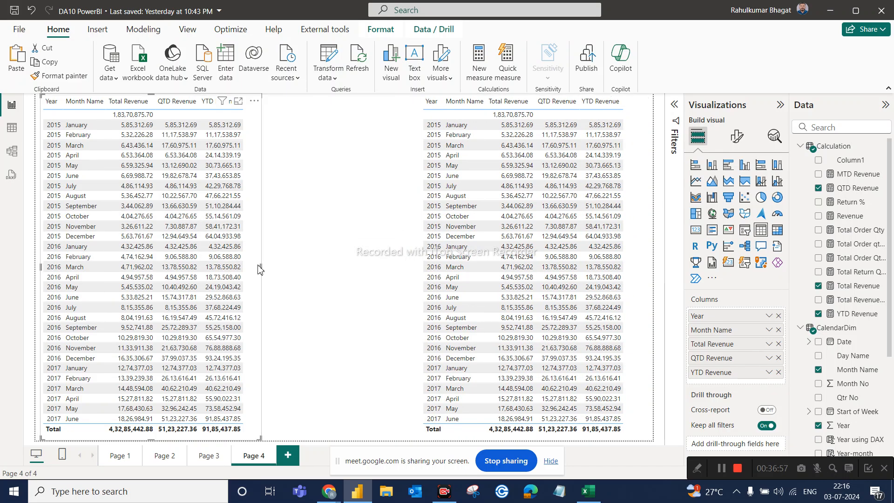
drag(261, 267, 365, 267)
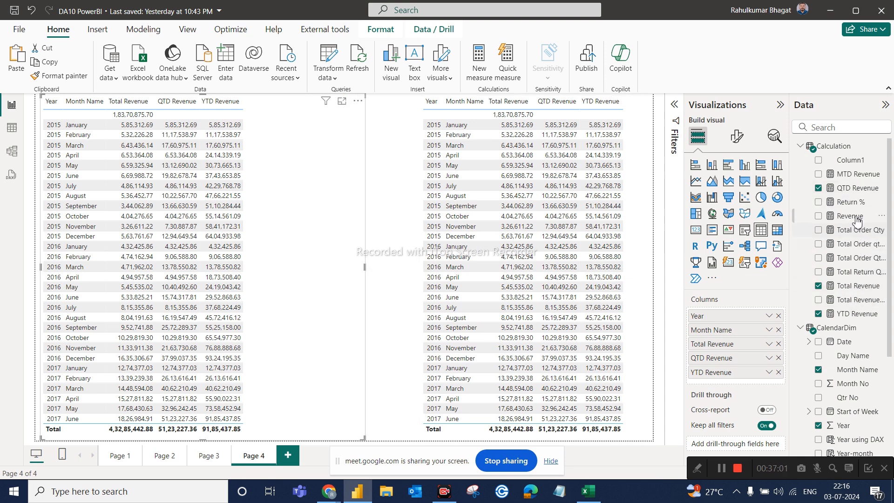
drag(856, 175, 754, 384)
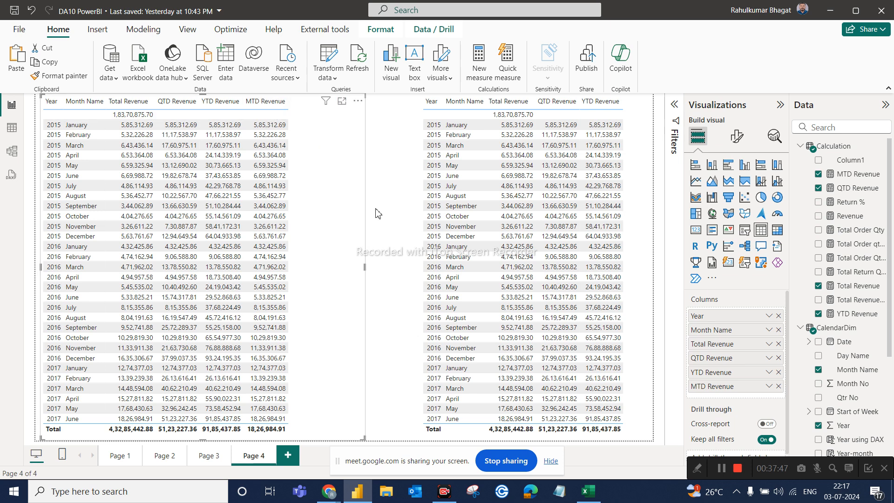
Narrow the original table to fit its columns and move the duplicate table next to it.
drag(366, 265, 307, 279)
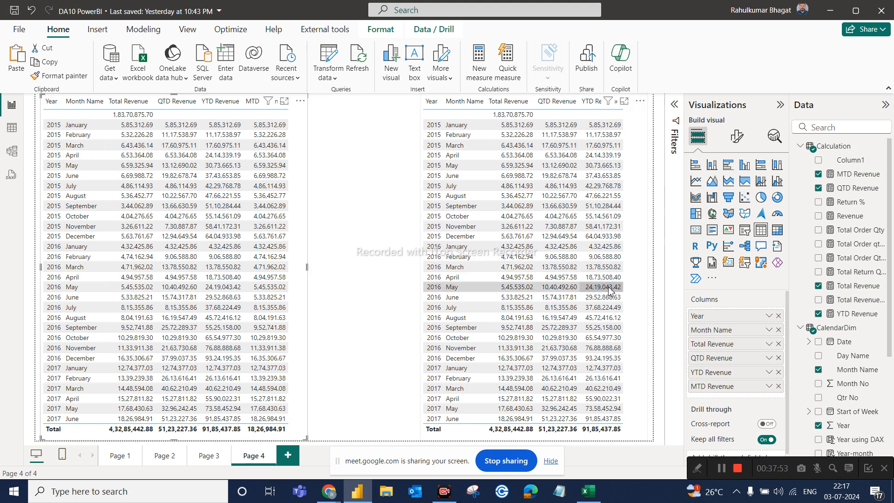
click(635, 285)
drag(635, 285, 558, 290)
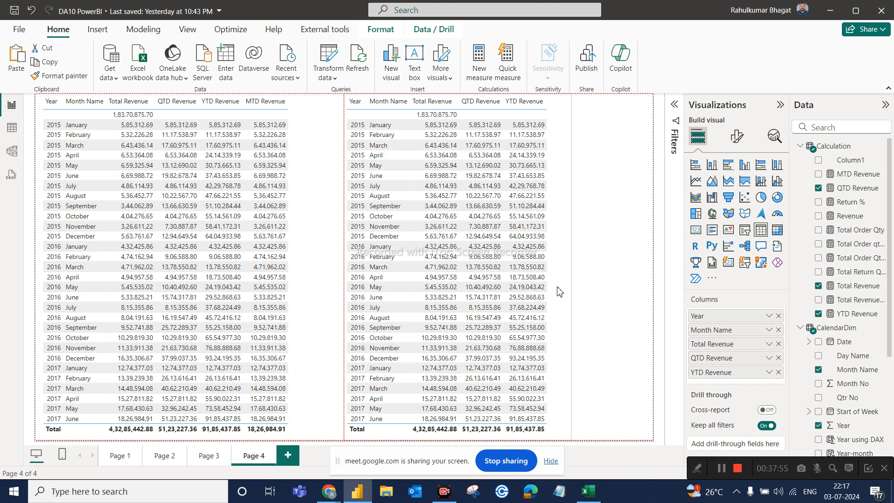
Replace YTD Revenue and QTD Revenue in the duplicate table with MTD Revenue.
click(779, 372)
click(778, 358)
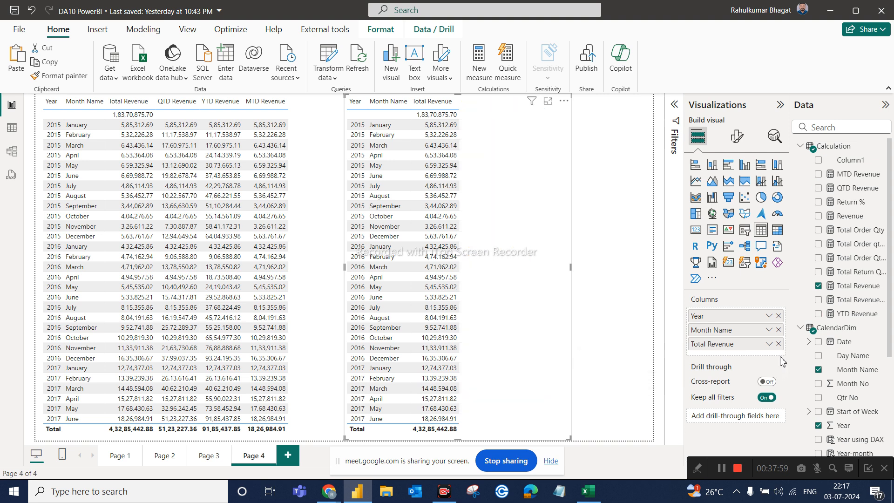
drag(861, 175, 759, 359)
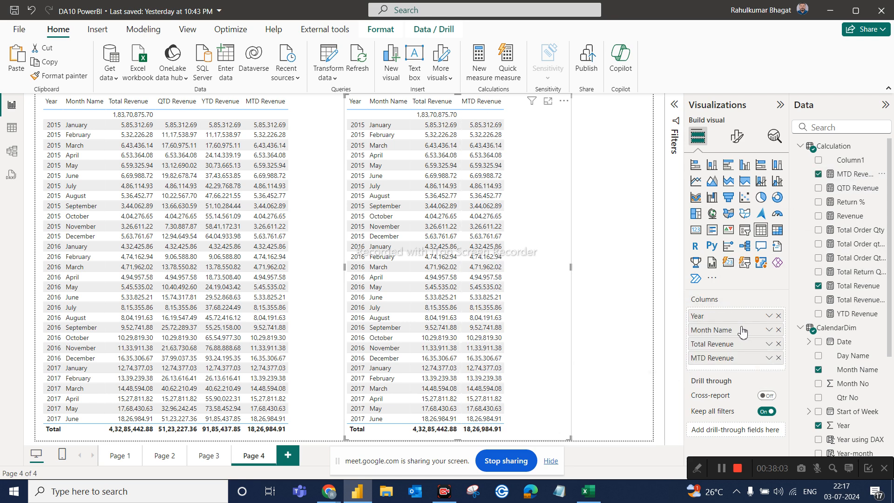
Replace Year and Month Name in the duplicate table with CalendarDim's Date, shown as plain dates instead of a date hierarchy.
click(779, 316)
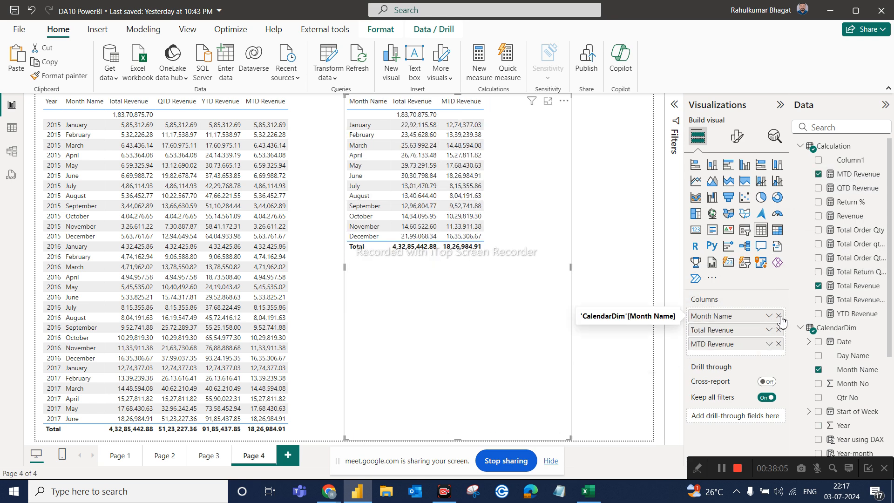
click(779, 317)
drag(844, 342, 744, 314)
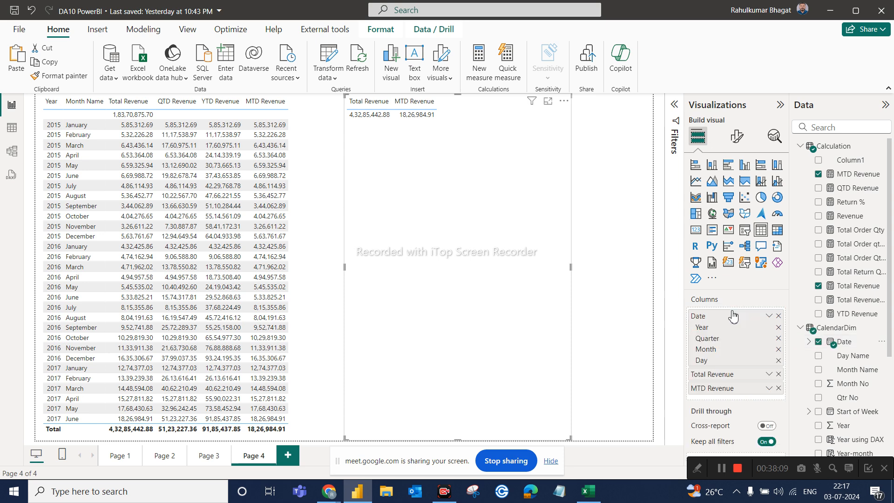
click(769, 317)
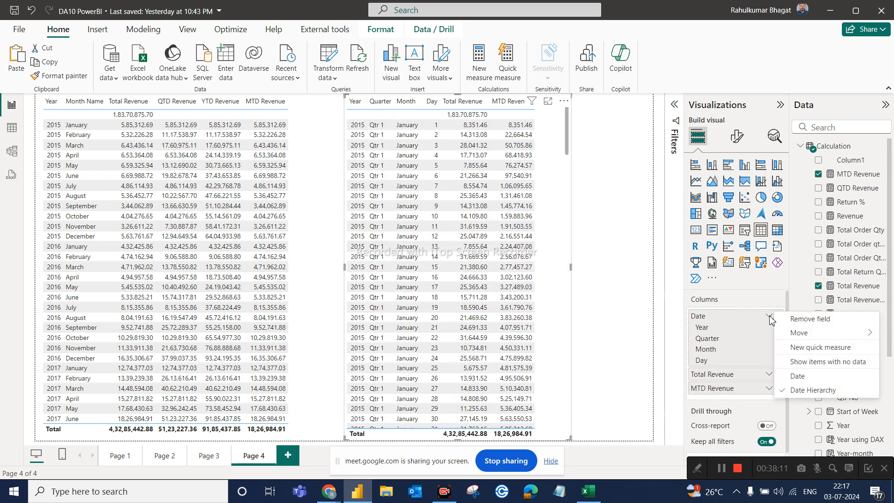
click(804, 377)
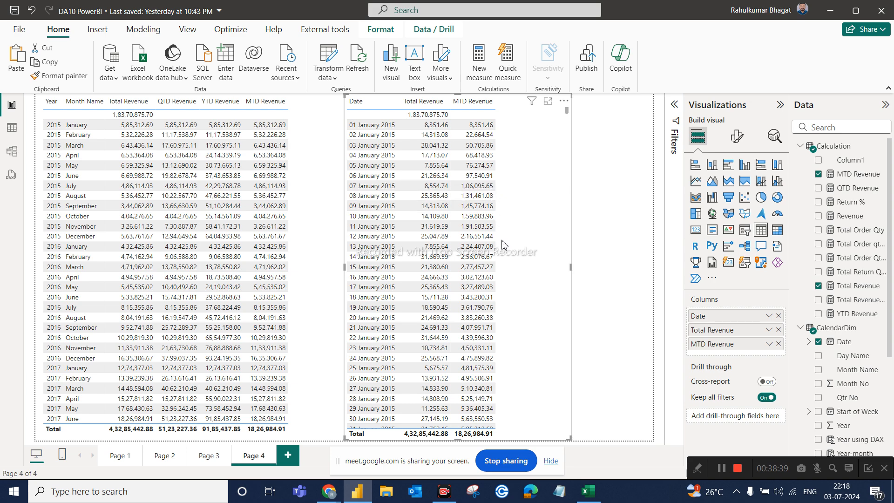
Check the daily MTD Revenue values through January to March 2015 and narrow the date-level table to fit its columns.
scroll(471, 335, down, 5)
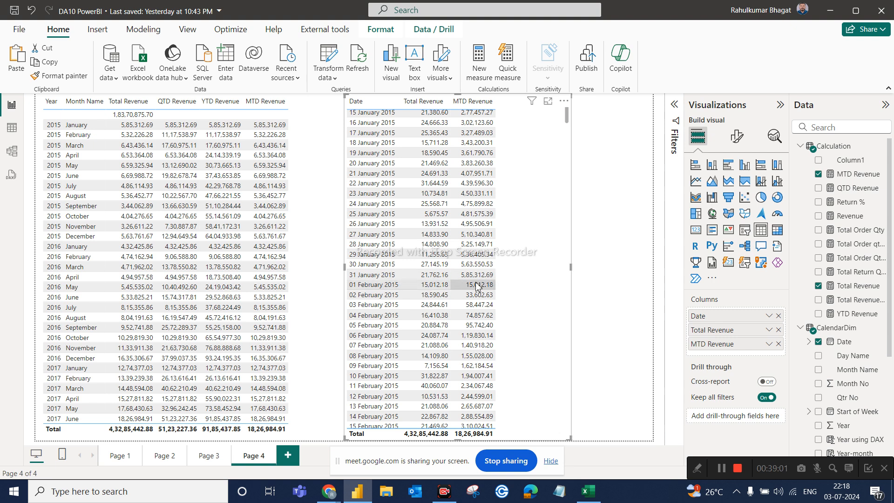
scroll(483, 361, down, 1)
scroll(482, 361, down, 8)
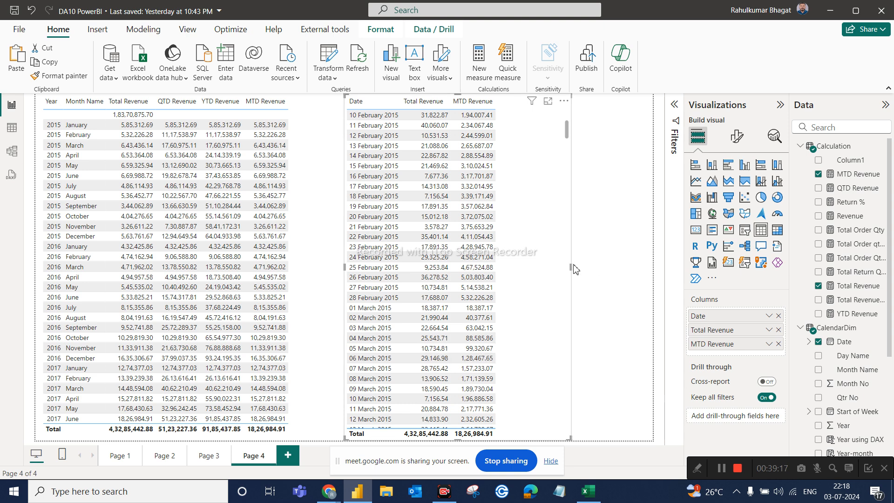
drag(572, 266, 497, 274)
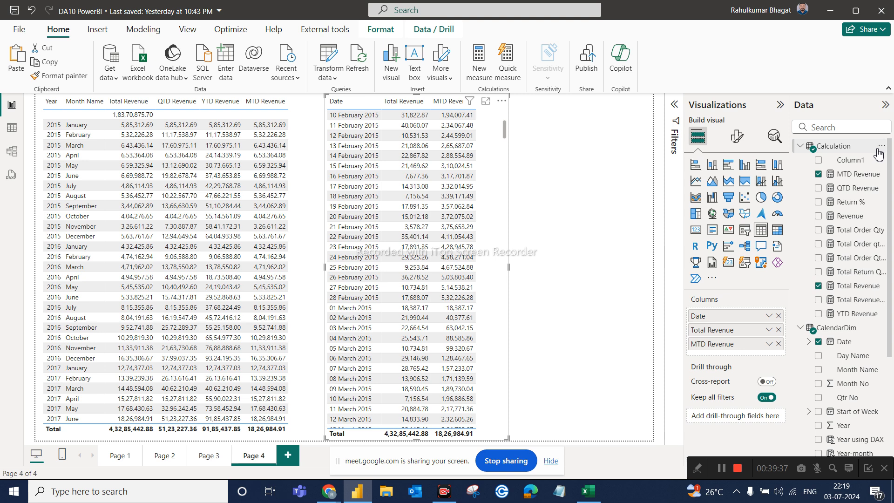
Add a new measure to the Calculation table, naming it "YTD Reveue using DatesYTD" in its formula.
click(878, 155)
click(882, 146)
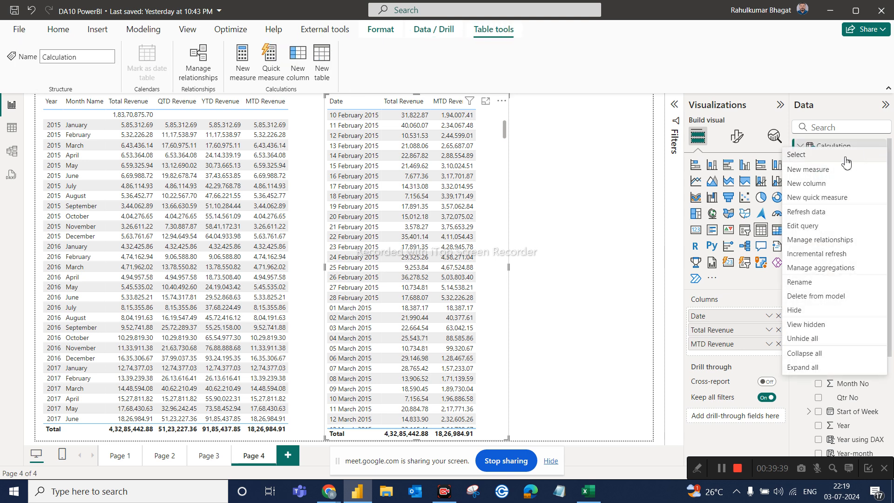
click(823, 170)
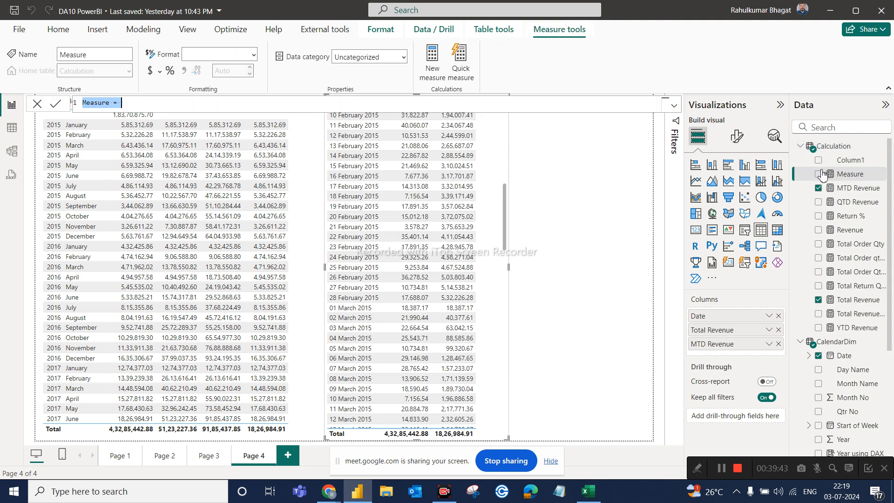
text(YTD Reve)
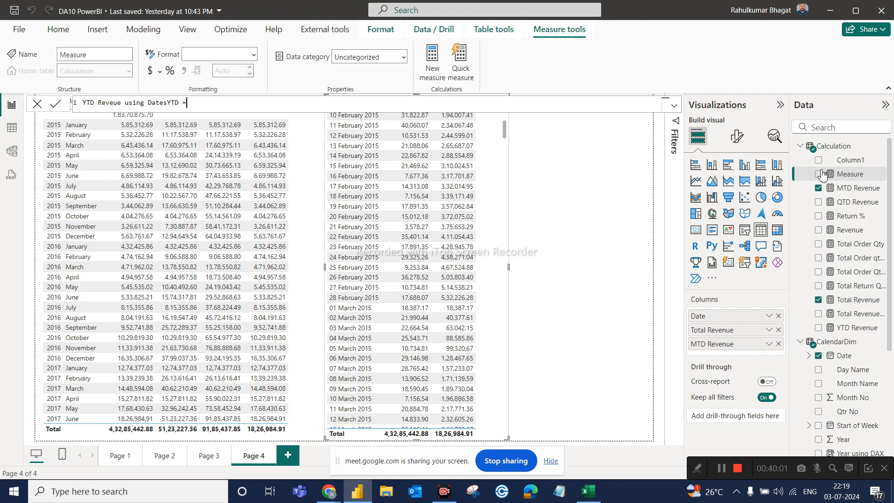
Start the measure's expression with CALCULATE, using [Total Revenue] as the expression to evaluate.
text(cal)
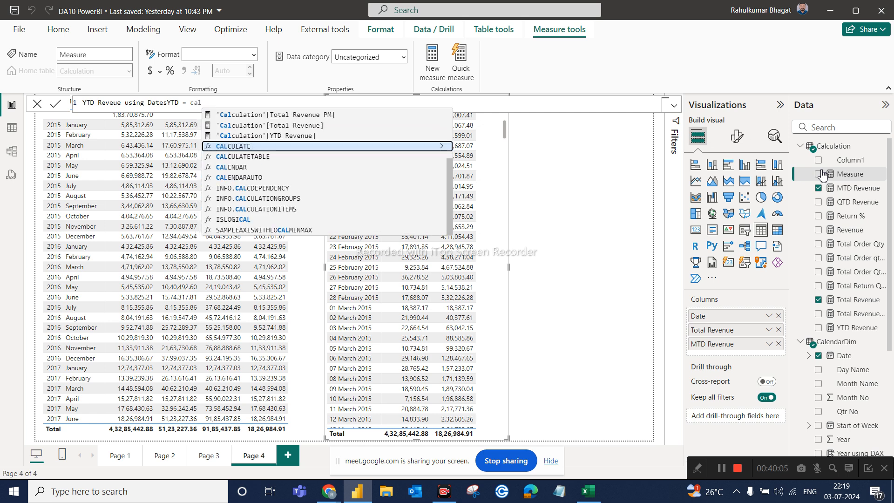
key(Tab)
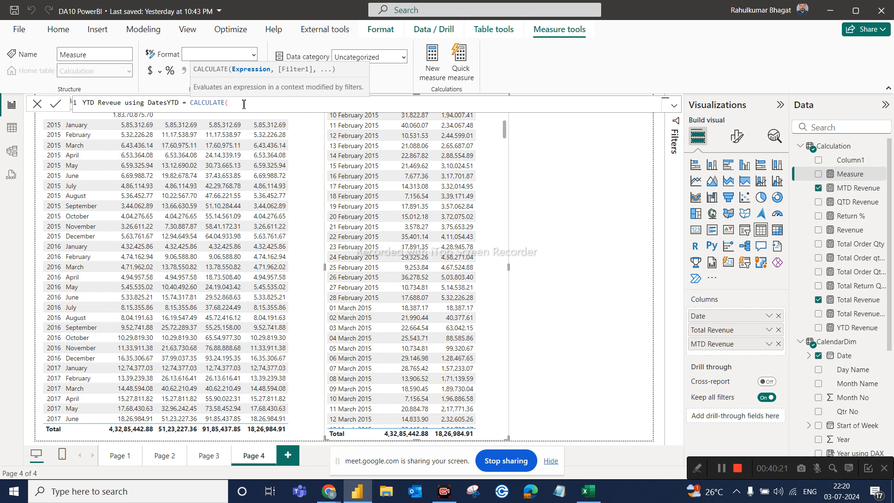
text(tota)
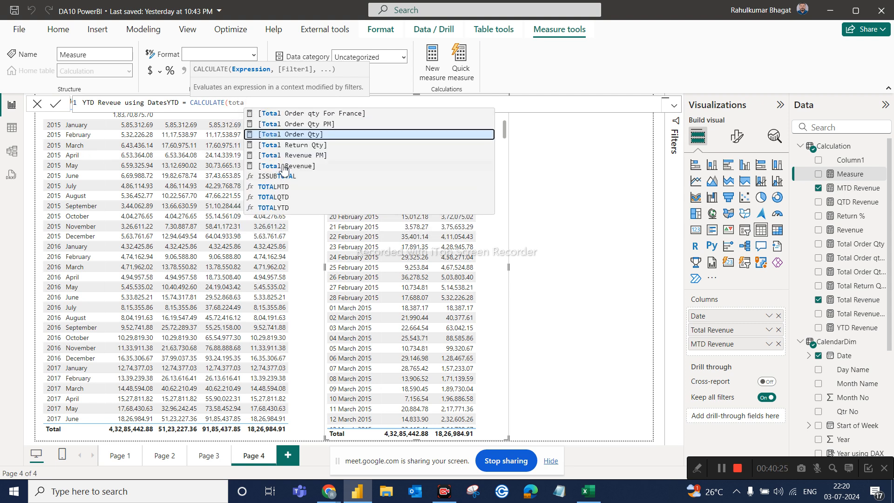
click(283, 167)
Complete the CALCULATE formula with the filter DATESYTD(CalendarDim[Date]) and commit the measure.
text(,dat)
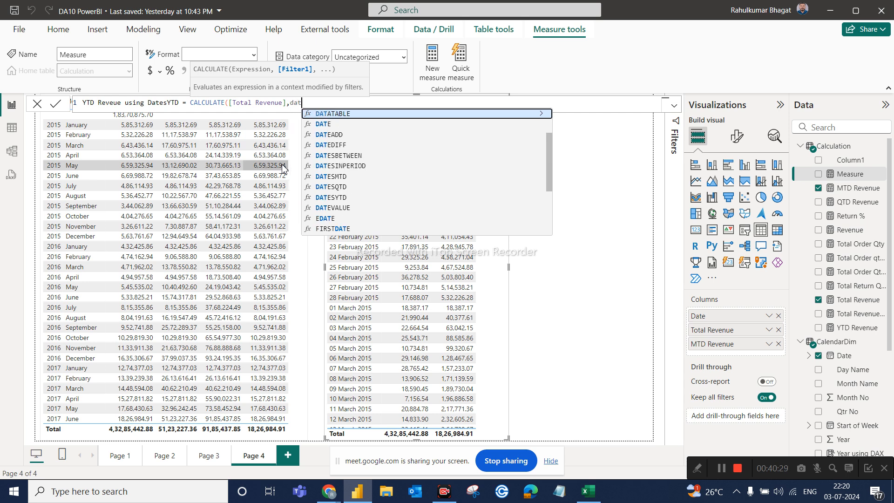
text(s)
key(BackSpace)
text(es)
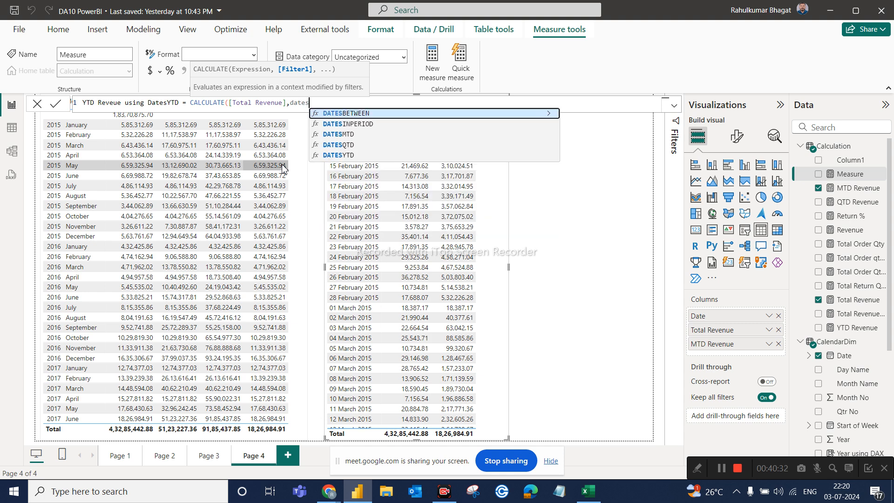
click(345, 155)
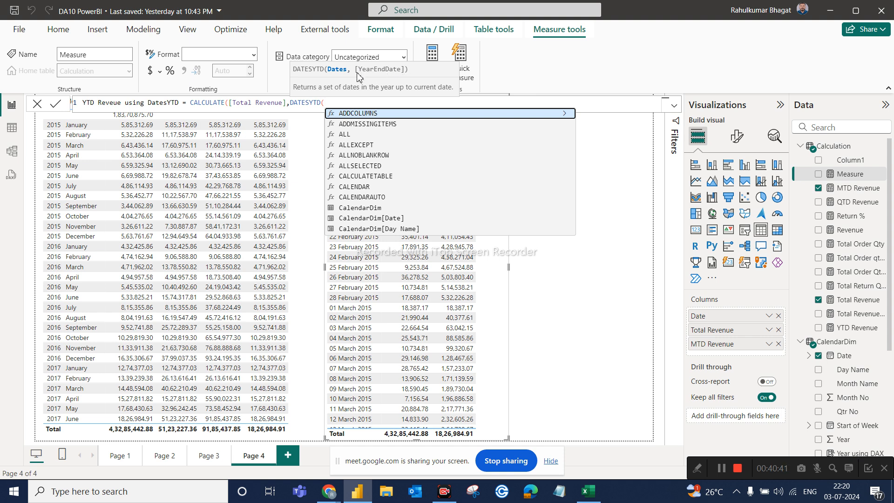
text(cale)
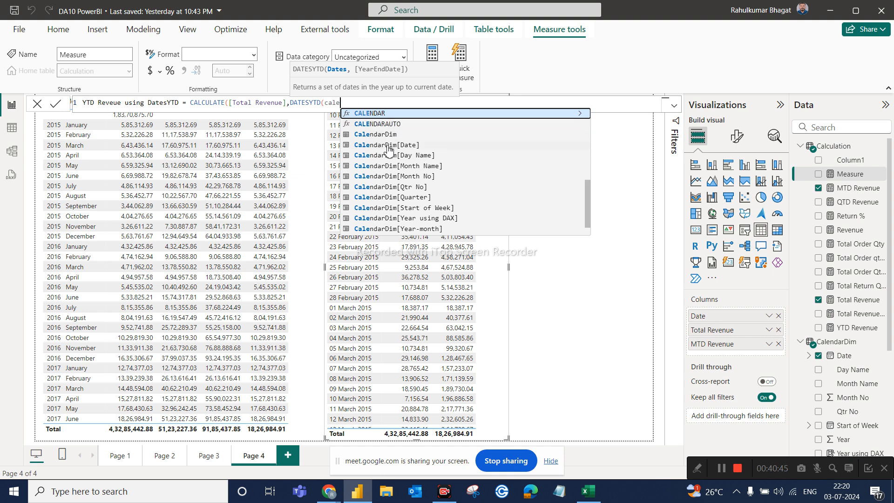
click(389, 145)
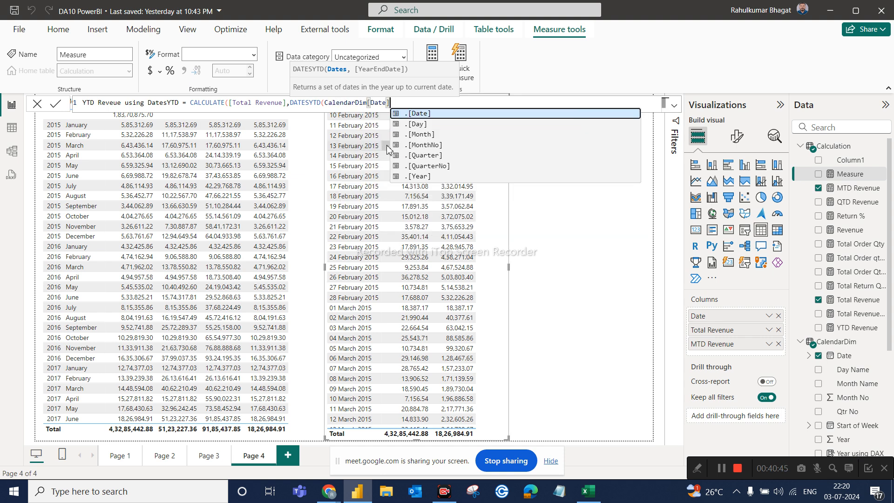
text()))
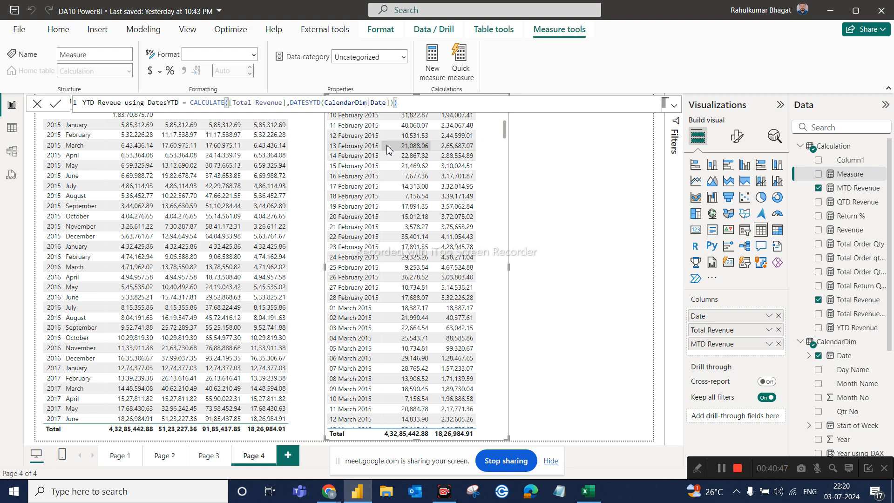
key(Return)
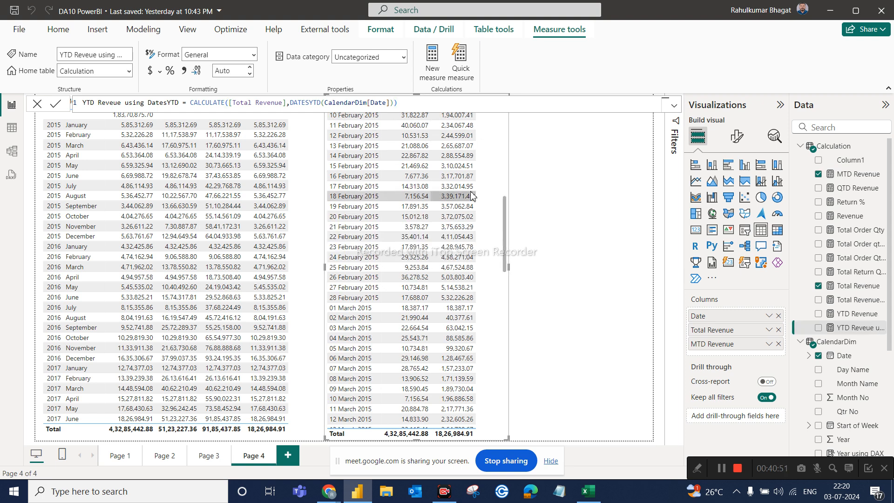
Move the date-level table to the page's far edge and widen the original table into the freed space.
drag(494, 256, 638, 256)
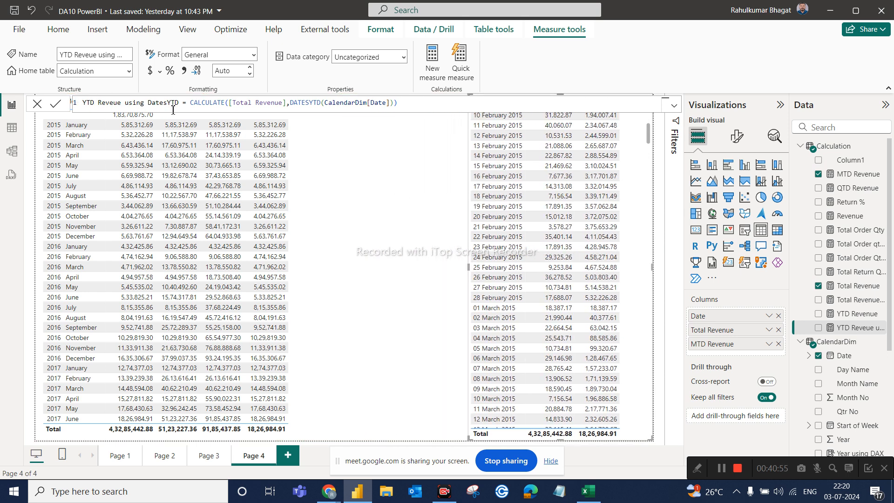
click(37, 103)
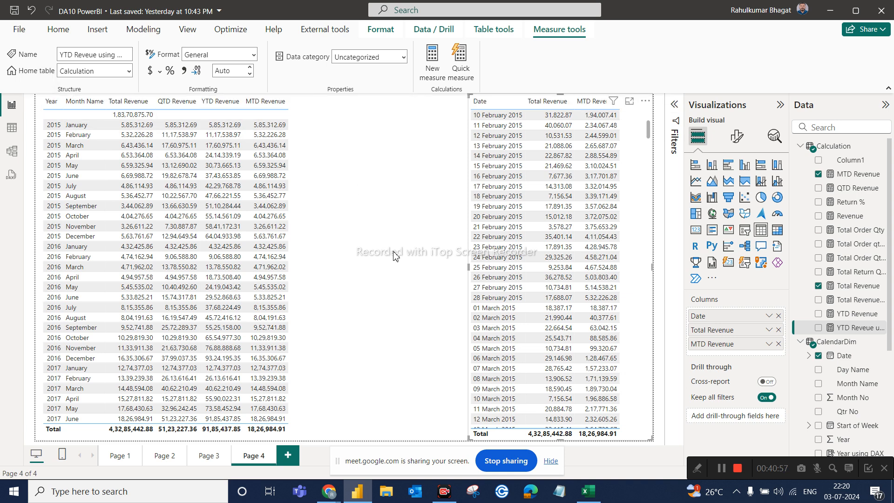
click(303, 282)
drag(308, 440, 438, 423)
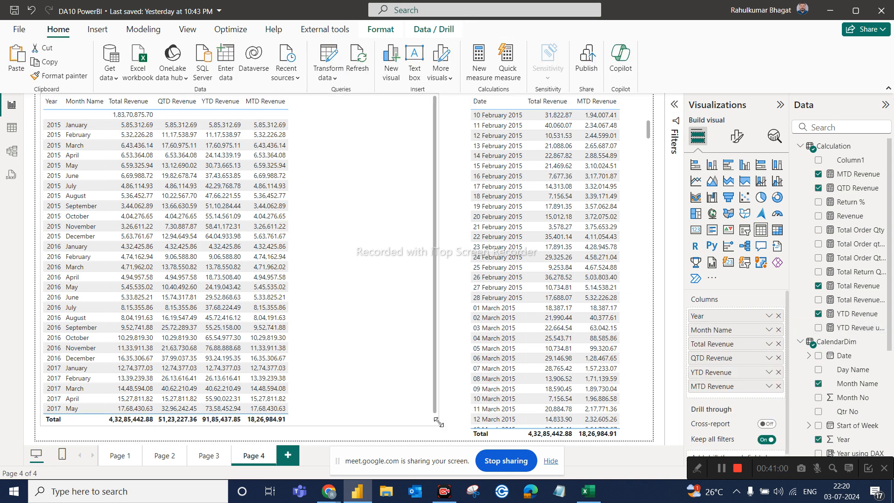
Remove MTD Revenue and QTD Revenue from the original table and add the DatesYTD measure after YTD Revenue.
click(779, 387)
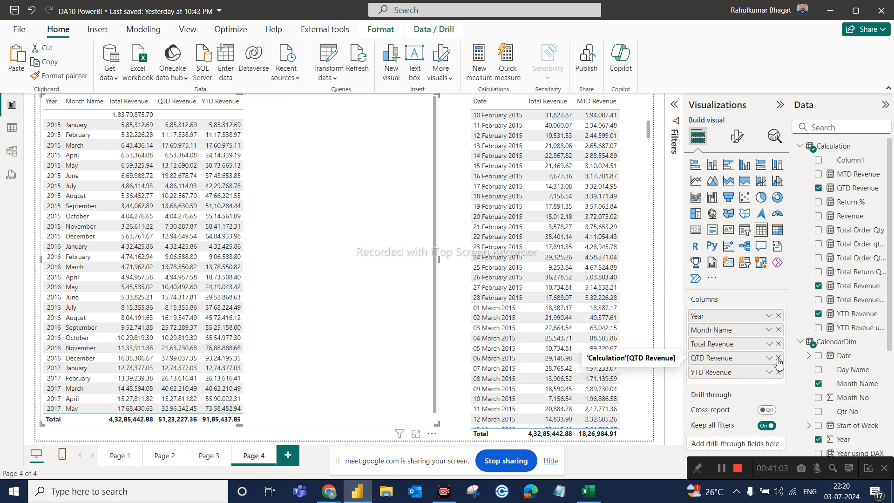
click(778, 358)
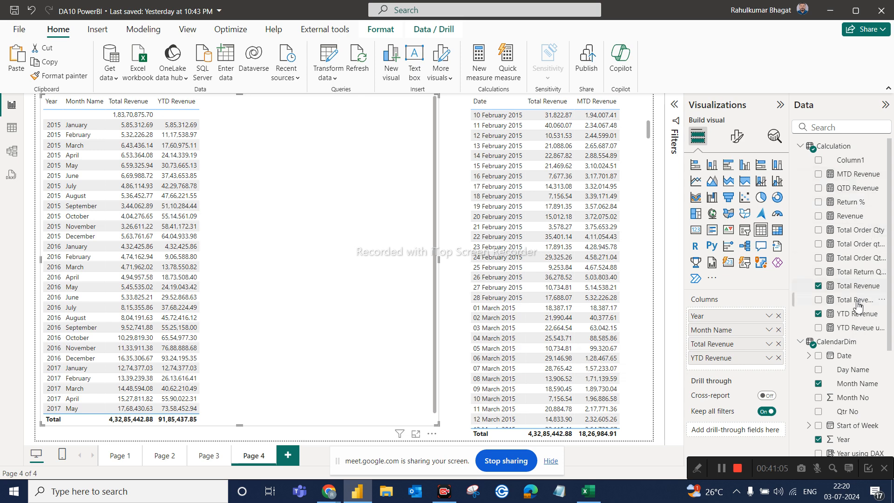
drag(854, 335, 753, 369)
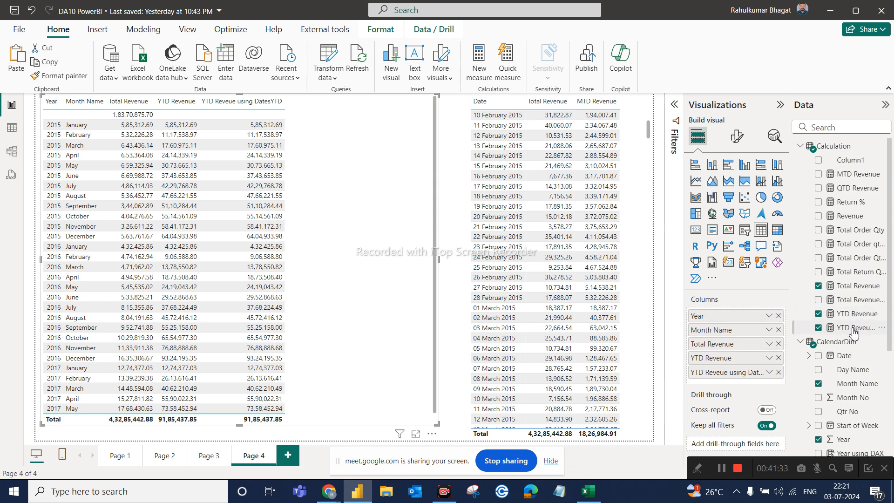
Add TerritoriesDim[Country] as a second filter in the CALCULATE formula of the YTD Reveue using DatesYTD measure.
click(853, 328)
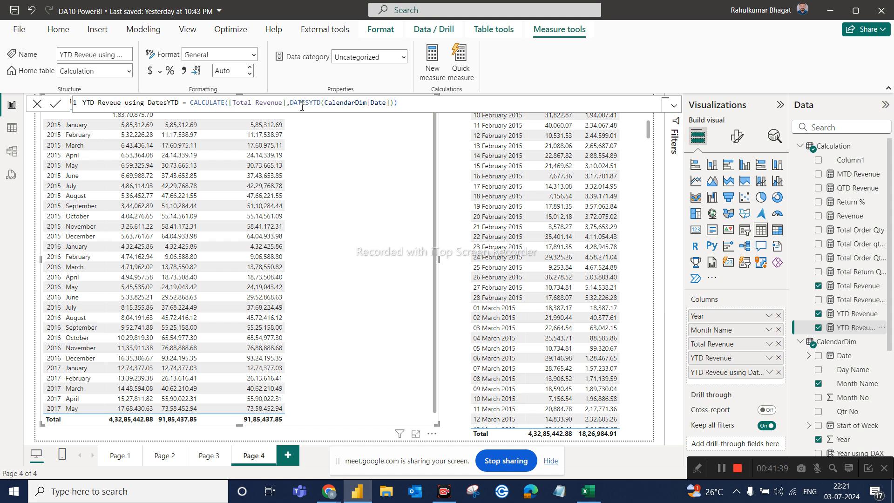
click(394, 104)
text(,)
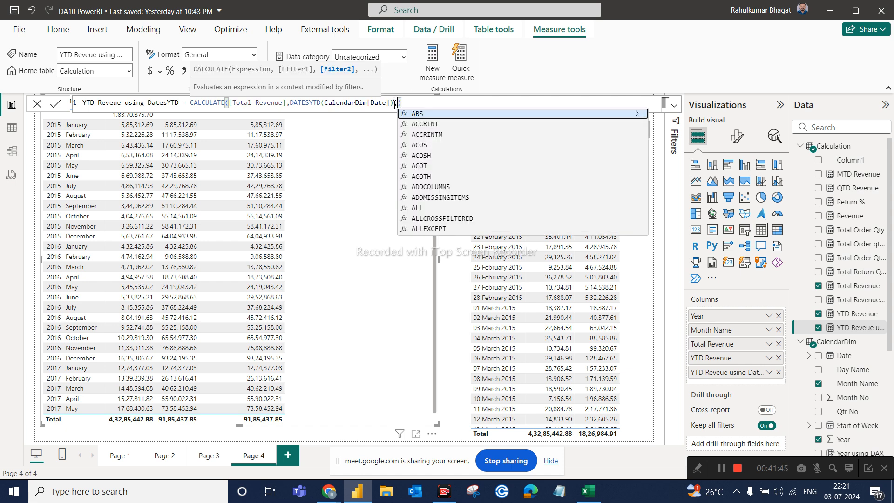
text(coun)
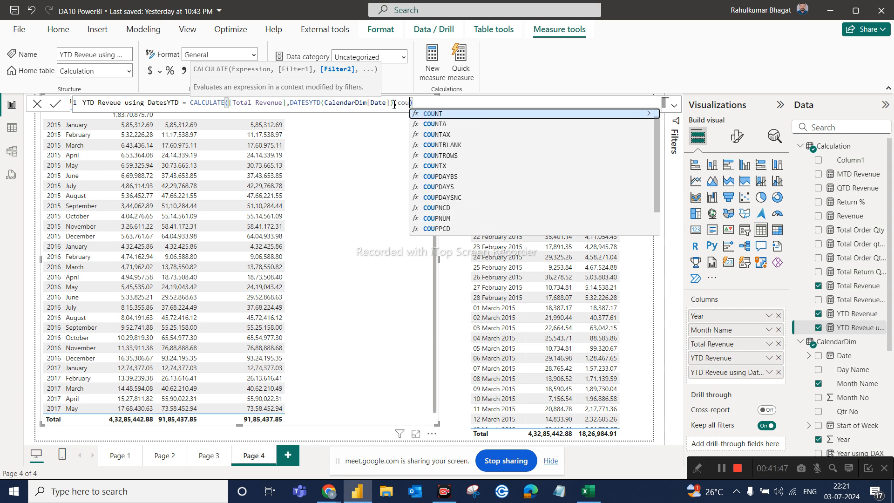
click(453, 208)
Complete the Country filter with = "Canada" and commit the measure.
text(= '')
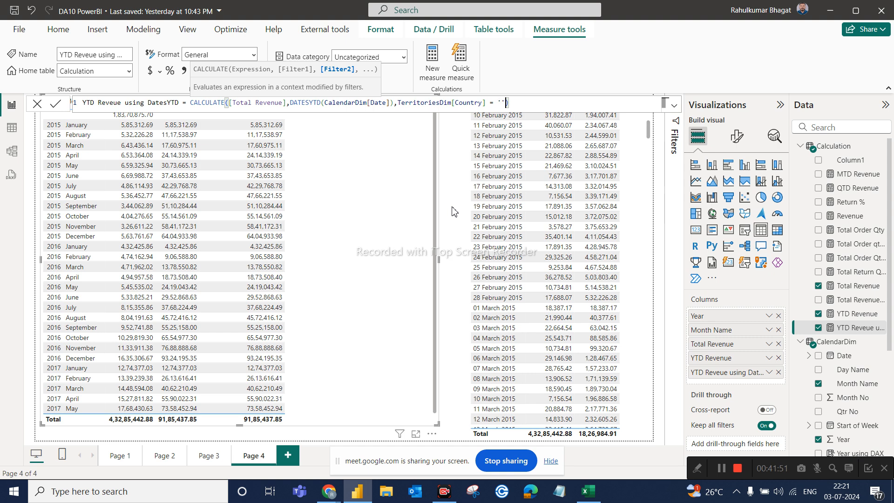
key(BackSpace)
key(BackSpace)
text("")
key(Left)
text(Canada)
click(548, 105)
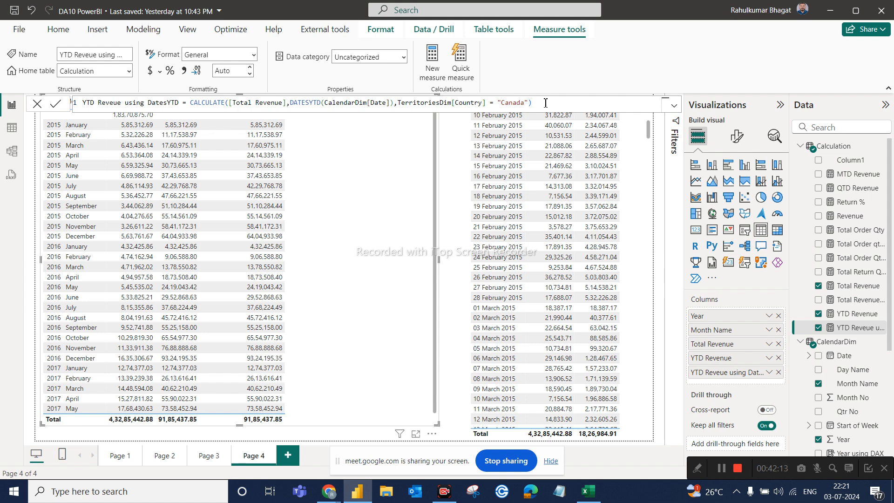
key(Return)
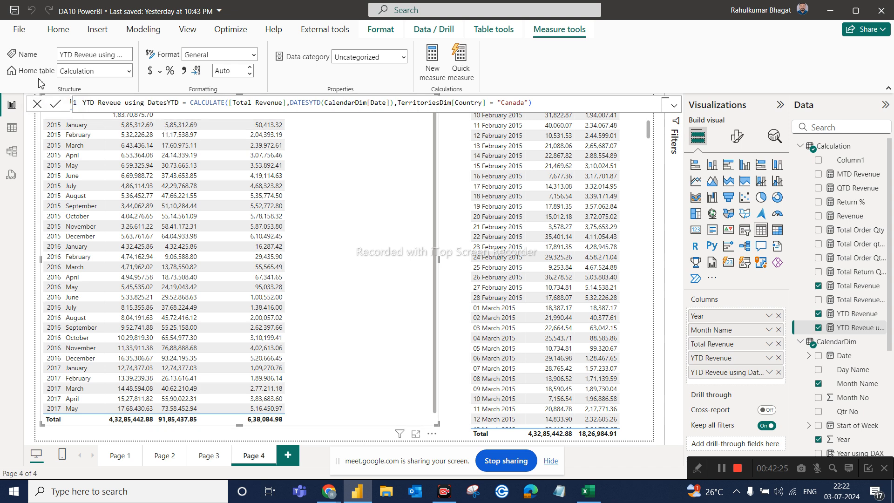
click(46, 106)
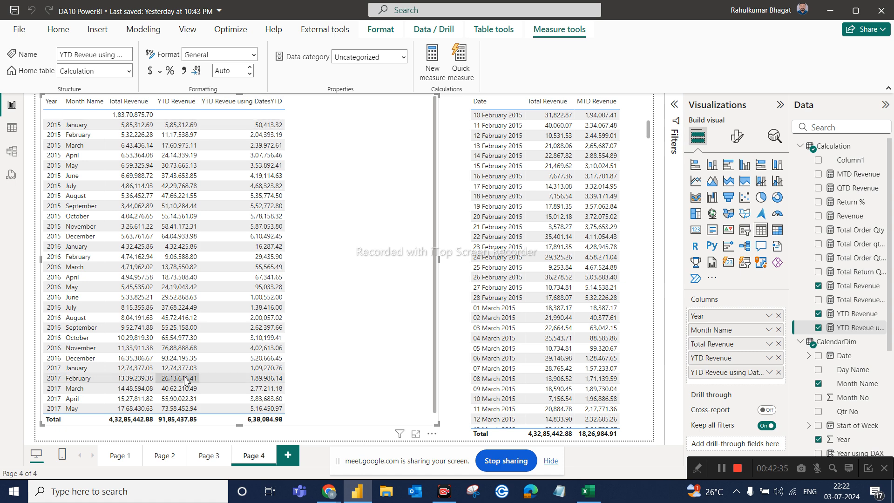
On Page 1, set the Month Name slicer to January and Country to Canada to check the monthly revenue.
click(122, 456)
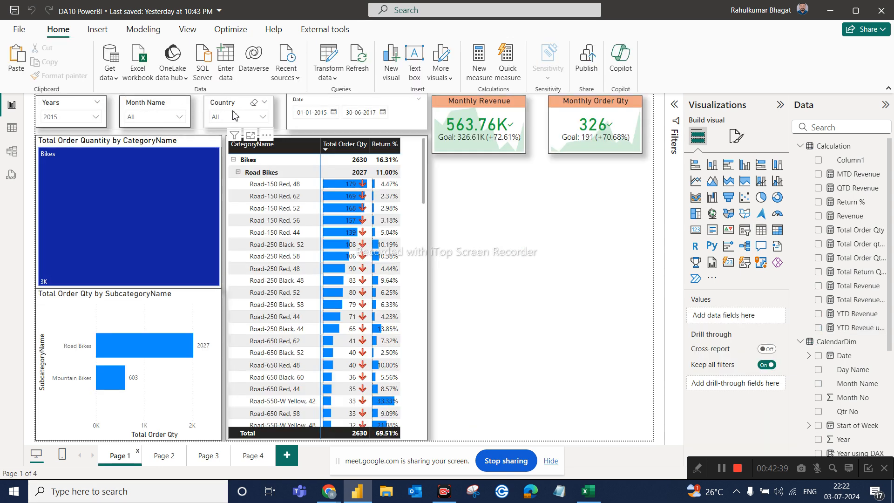
click(173, 117)
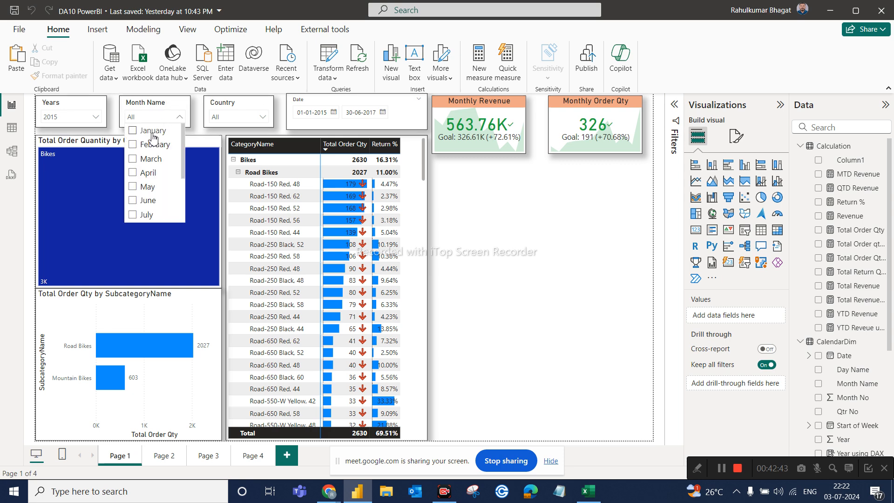
click(153, 135)
click(246, 117)
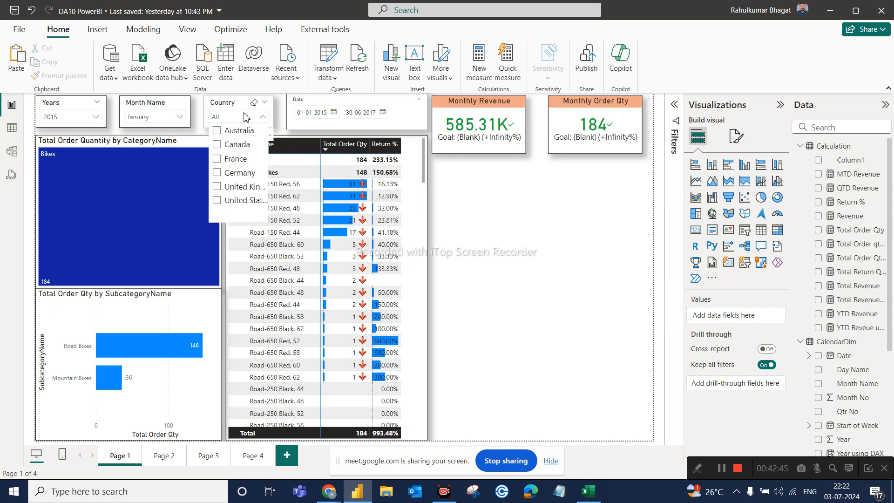
click(239, 145)
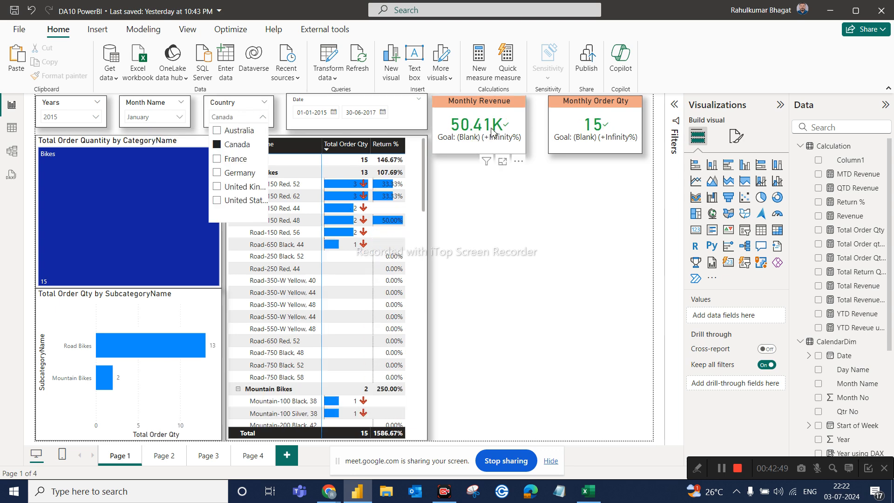
Back on Page 4, delete the TerritoriesDim[Country] = "Canada" filter from the DatesYTD measure's formula.
click(253, 457)
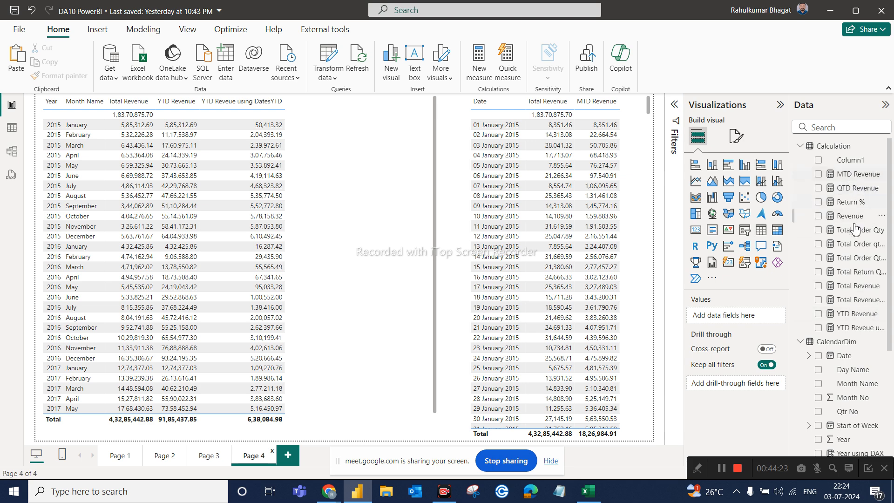
click(852, 328)
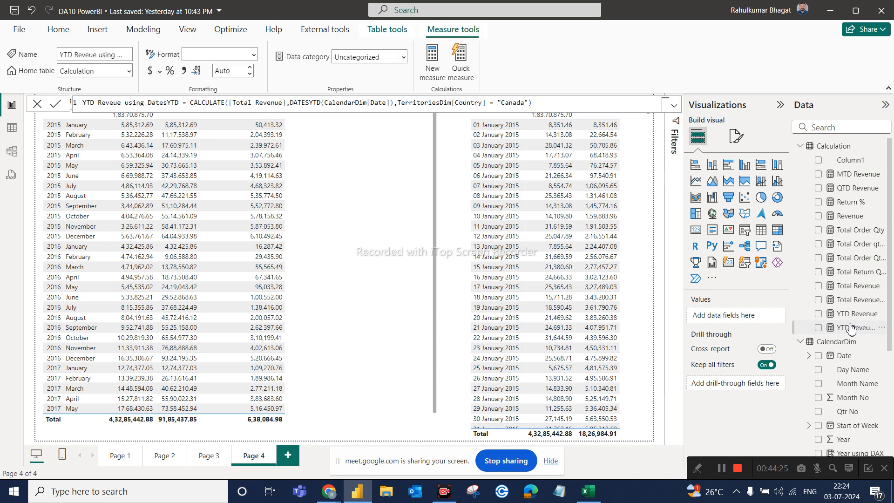
click(527, 103)
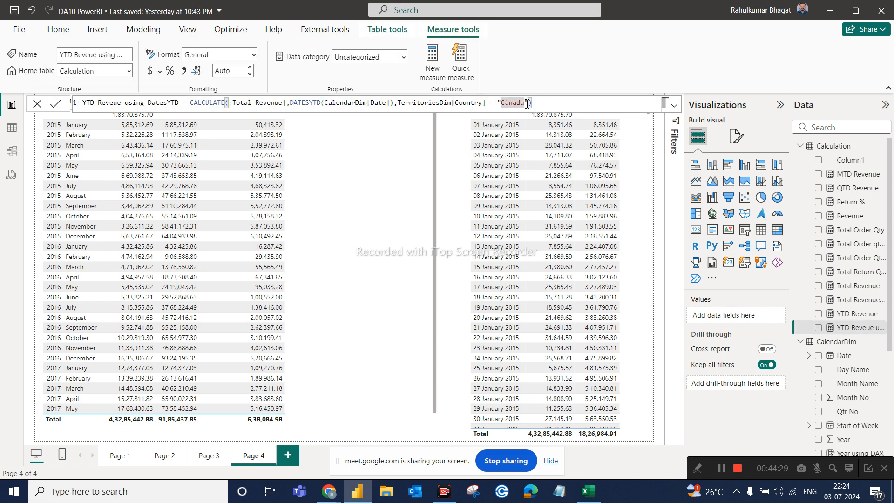
click(531, 103)
key(BackSpace)
key(BackSpace)
key(BackSpace)
key(BackSpace)
key(BackSpace)
key(BackSpace)
key(BackSpace)
key(BackSpace)
key(BackSpace)
key(BackSpace)
key(BackSpace)
key(BackSpace)
key(BackSpace)
key(BackSpace)
key(BackSpace)
key(BackSpace)
key(BackSpace)
key(BackSpace)
key(BackSpace)
key(BackSpace)
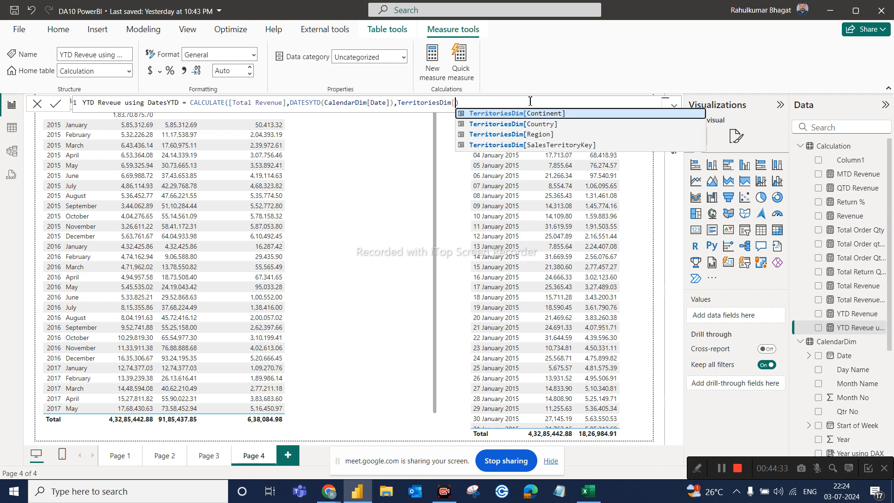
key(BackSpace)
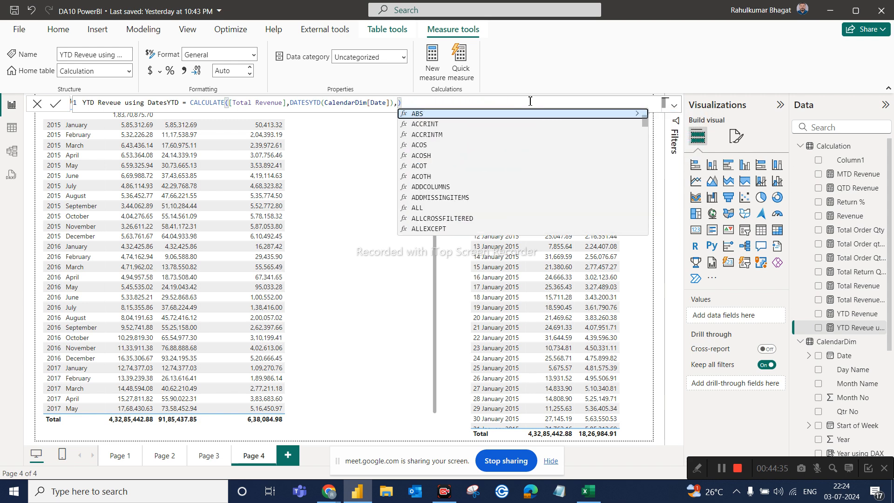
Add CalendarDim[Year] = 2016 as the second filter in the DatesYTD measure's CALCULATE formula.
text(ye)
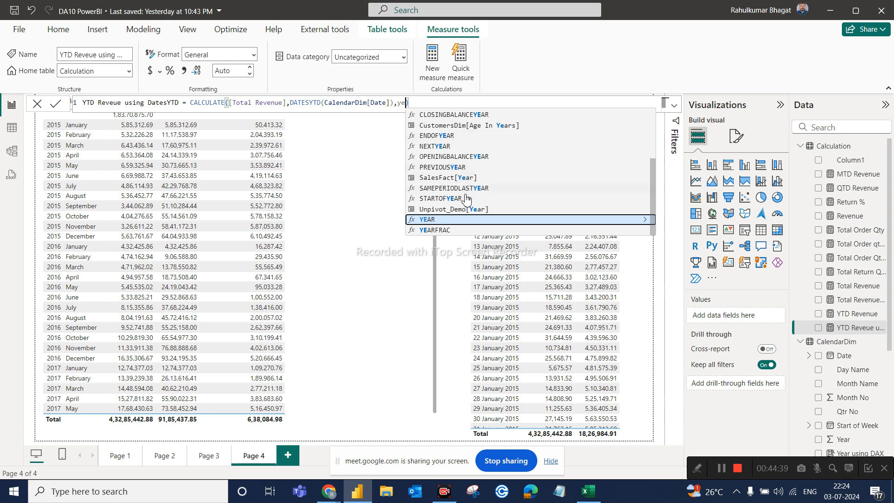
scroll(462, 198, up, 3)
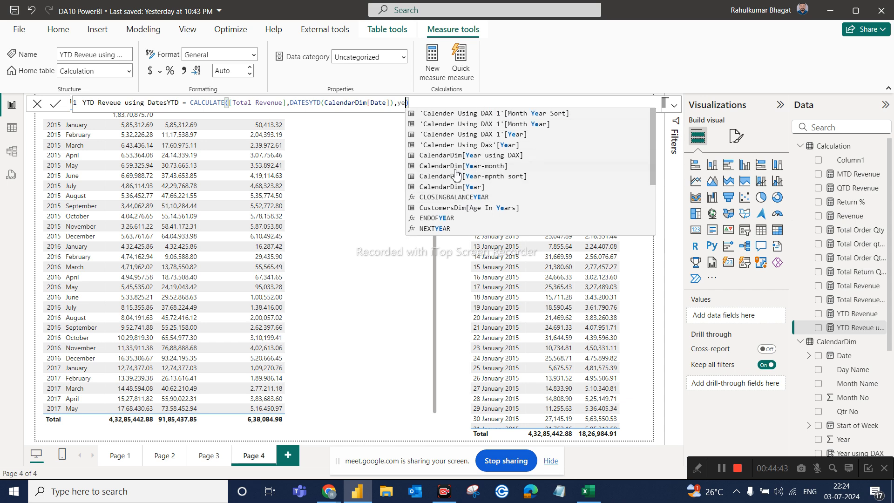
click(464, 188)
text(= ))
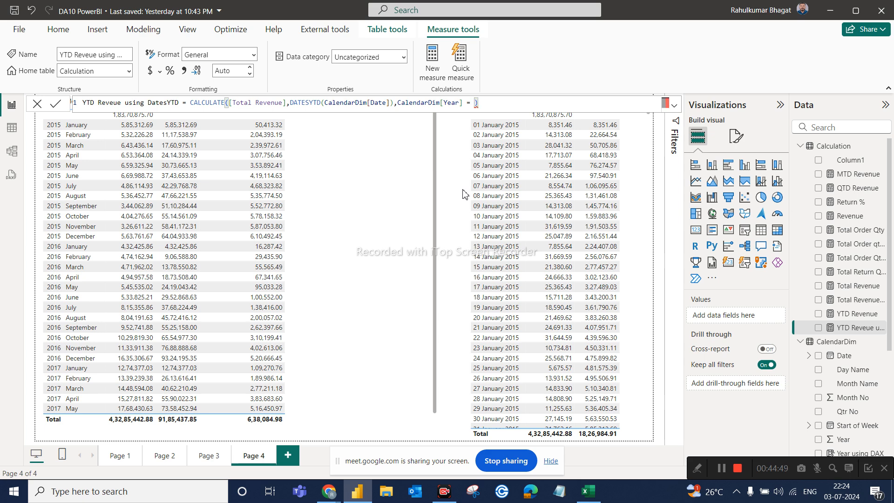
text(2016)
key(BackSpace)
key(BackSpace)
key(BackSpace)
key(BackSpace)
key(BackSpace)
text(2016,)
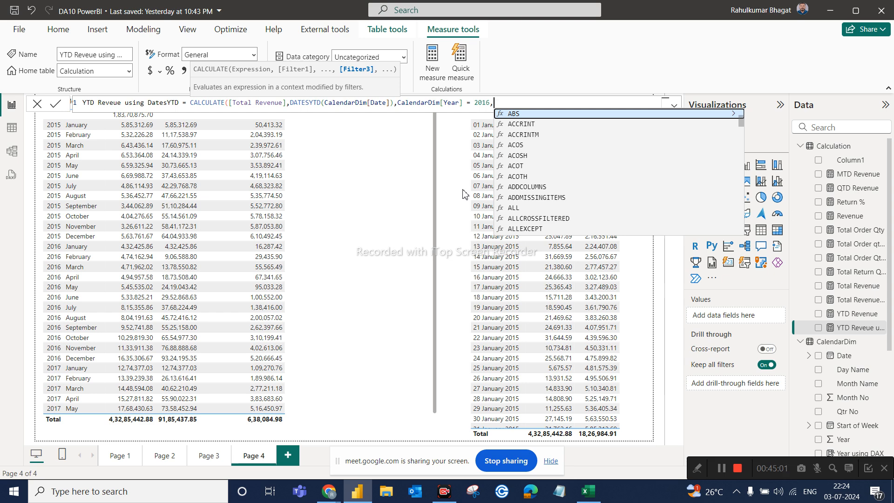
Add the third filter Product_CategoriesDim[CategoryName] = "Bikes", close the CALCULATE formula and commit the measure.
text(cate)
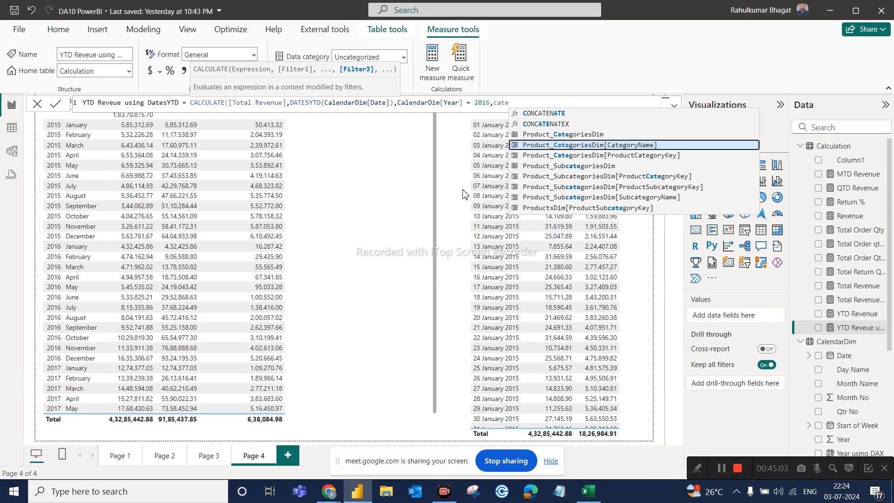
click(596, 147)
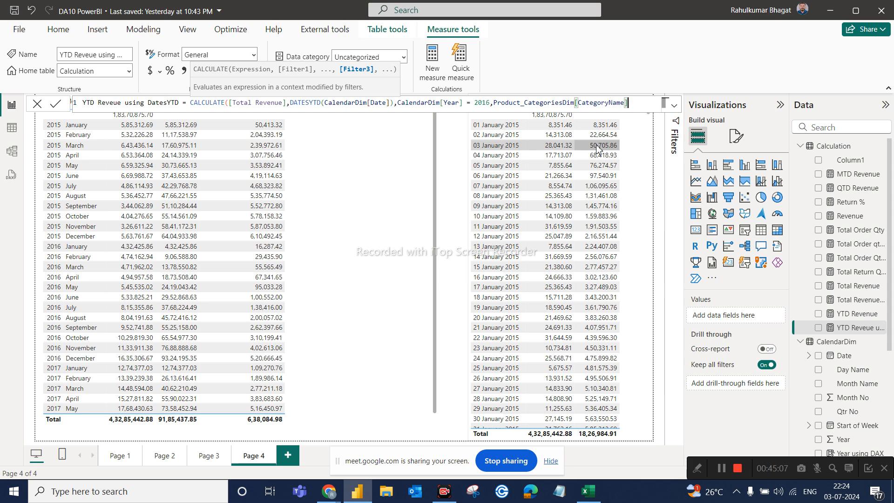
text(v=v)
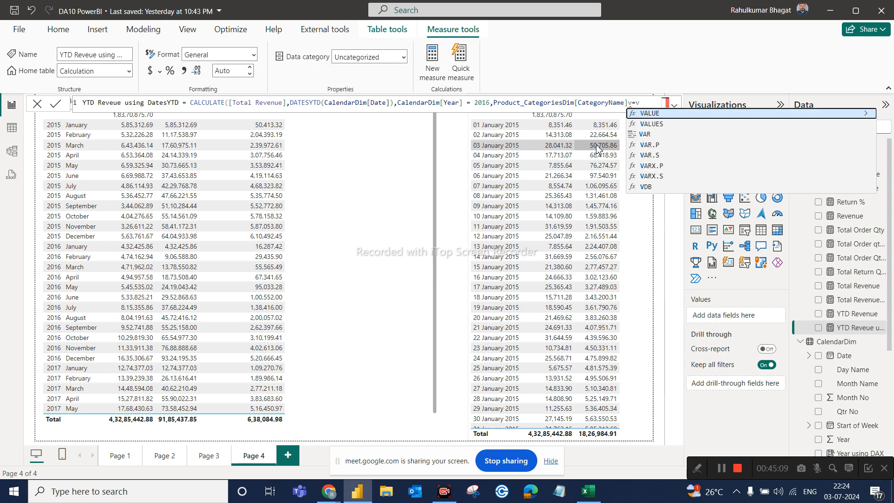
key(BackSpace)
key(BackSpace)
key(BackSpace)
text(= ")
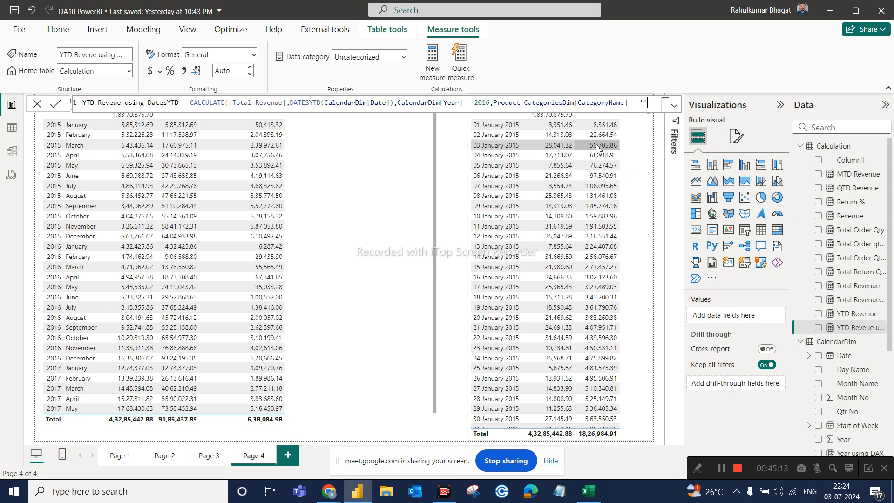
text("Bikes)
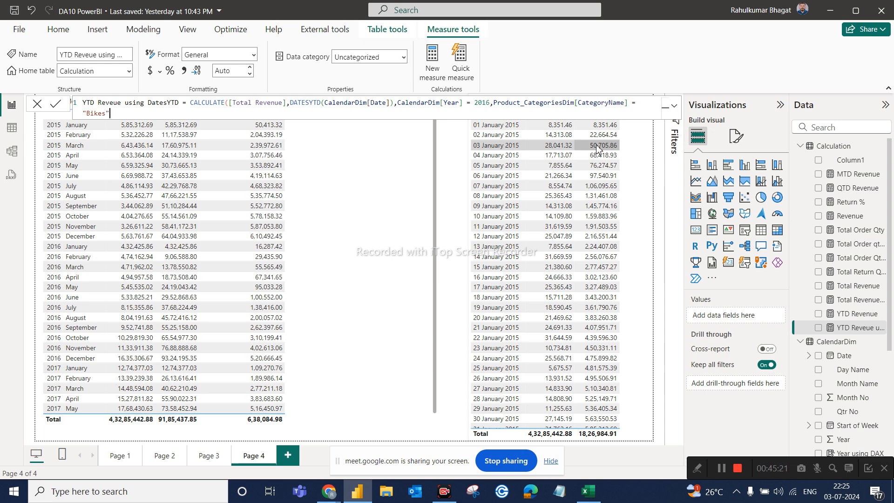
text())
key(Return)
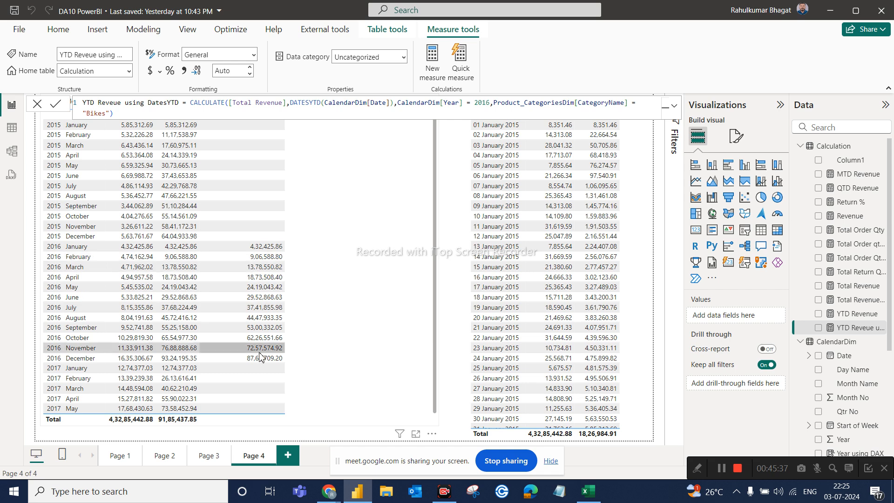
Narrow the monthly revenue table and widen the date-level table slightly into the freed space.
click(358, 319)
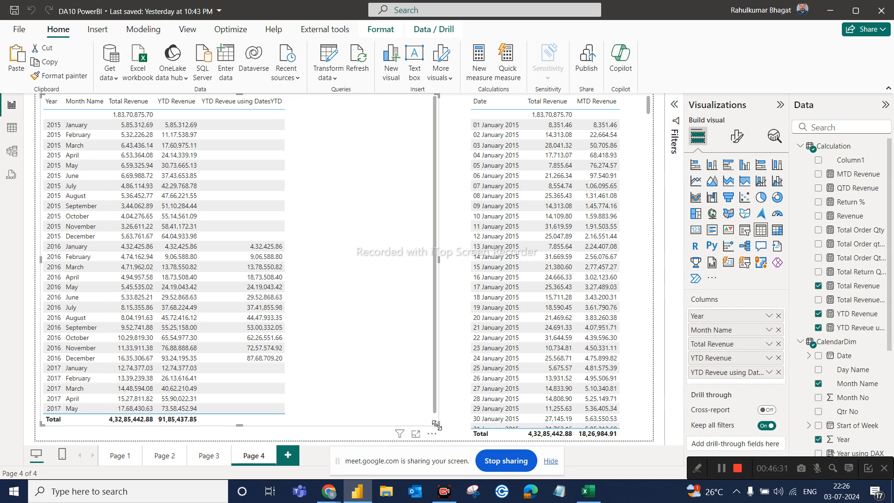
drag(437, 425, 342, 432)
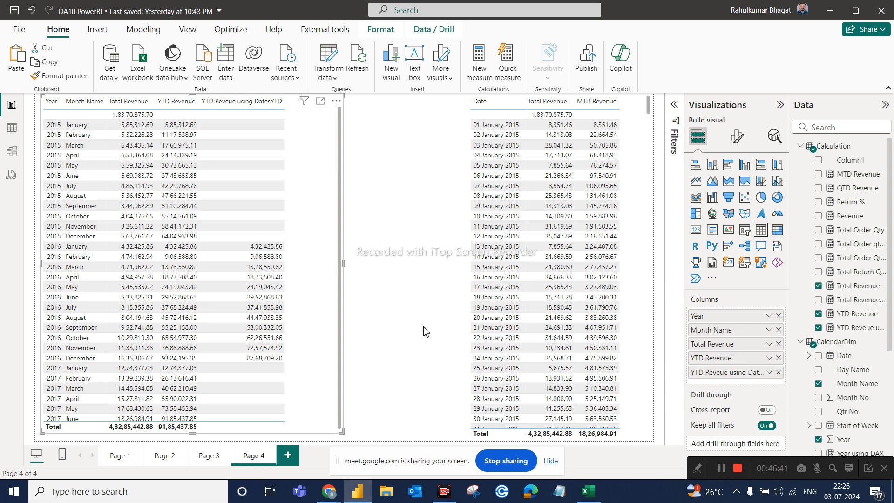
click(634, 342)
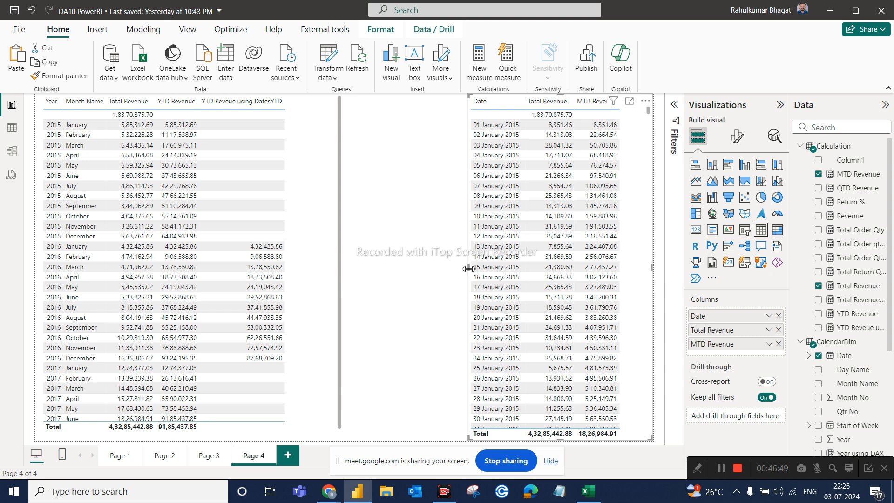
drag(470, 269, 438, 286)
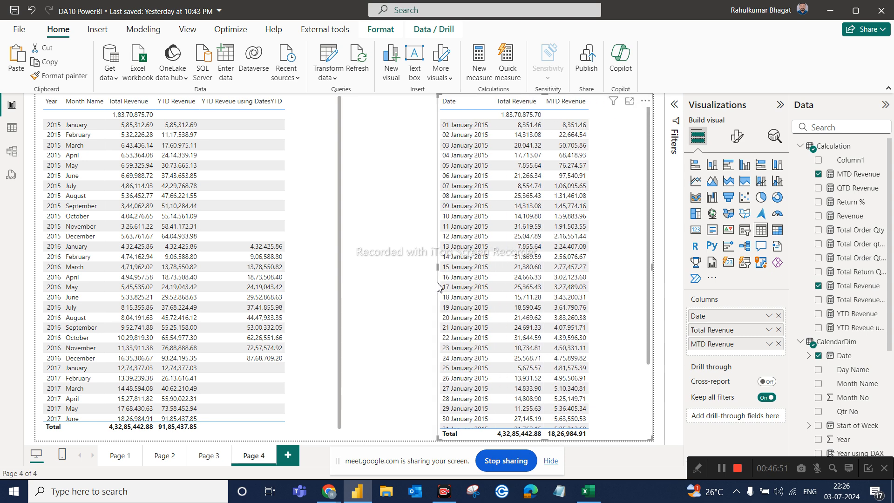
double_click(436, 288)
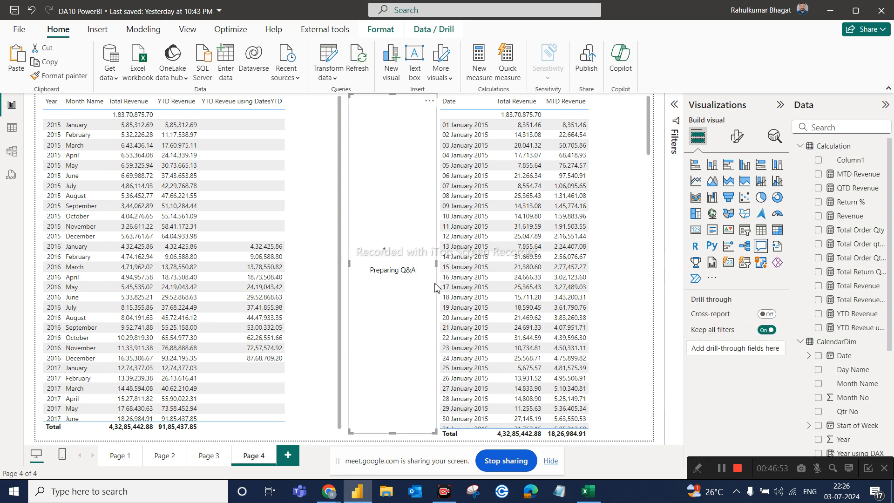
click(434, 102)
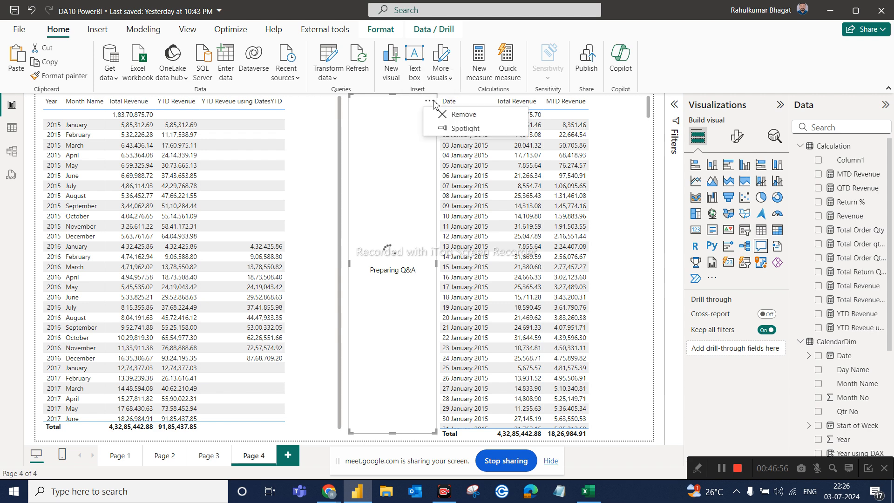
click(463, 114)
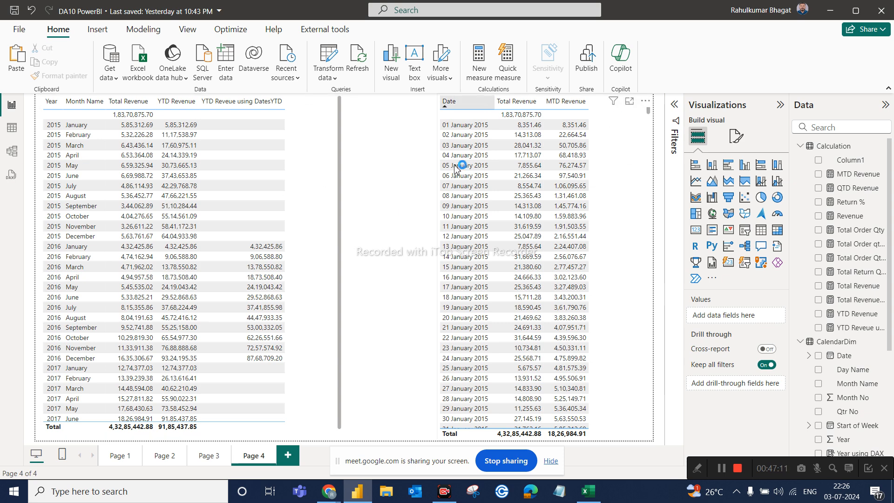
Clear the Month Name, Country and Years slicers on Page 1 and save the report.
click(120, 456)
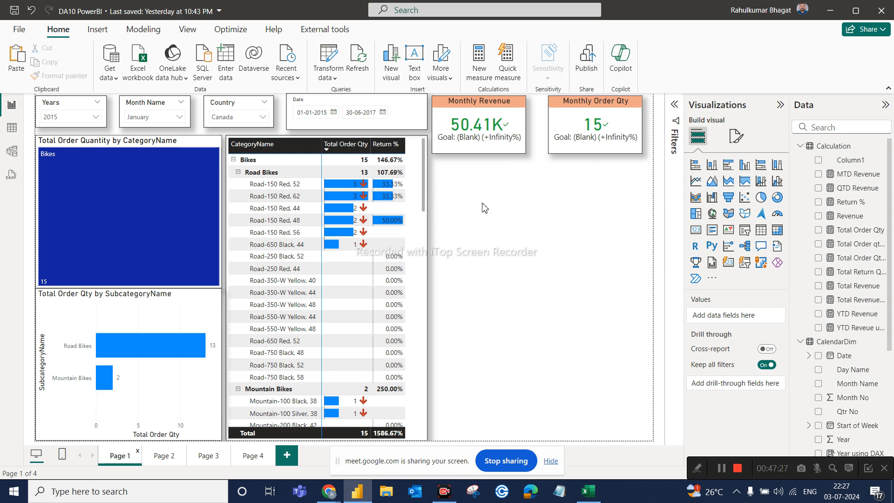
click(172, 103)
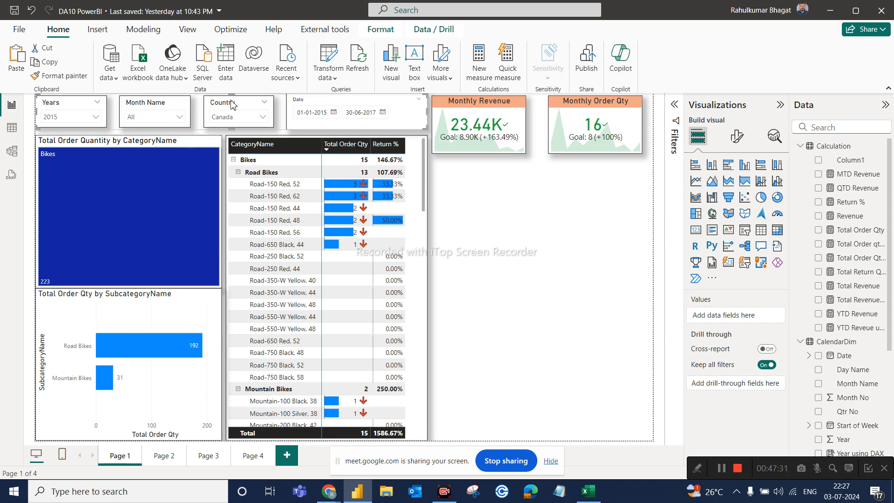
click(254, 103)
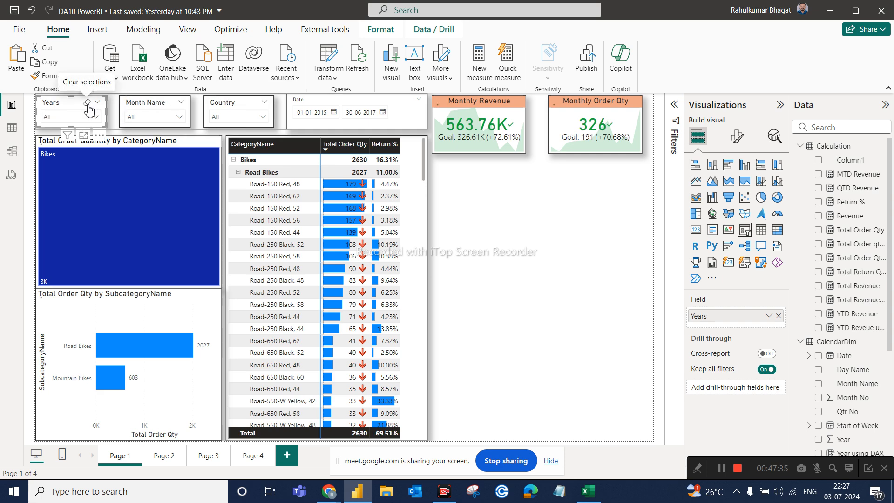
click(88, 106)
click(556, 263)
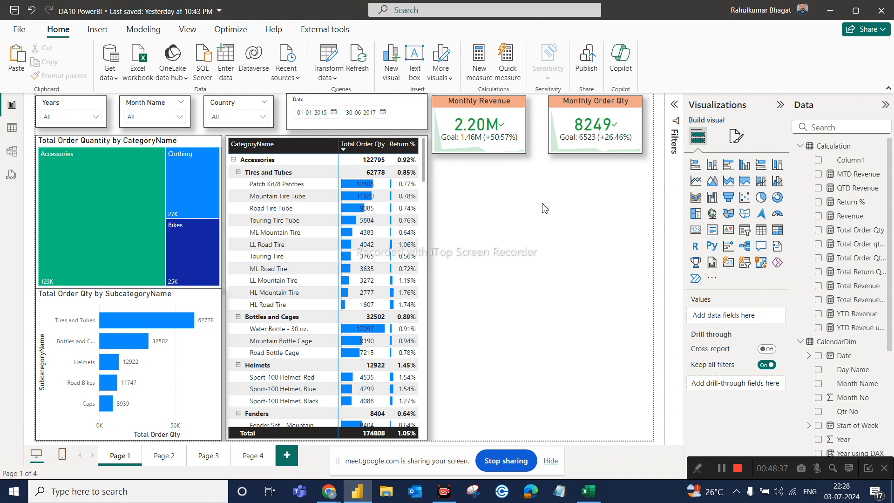
click(14, 10)
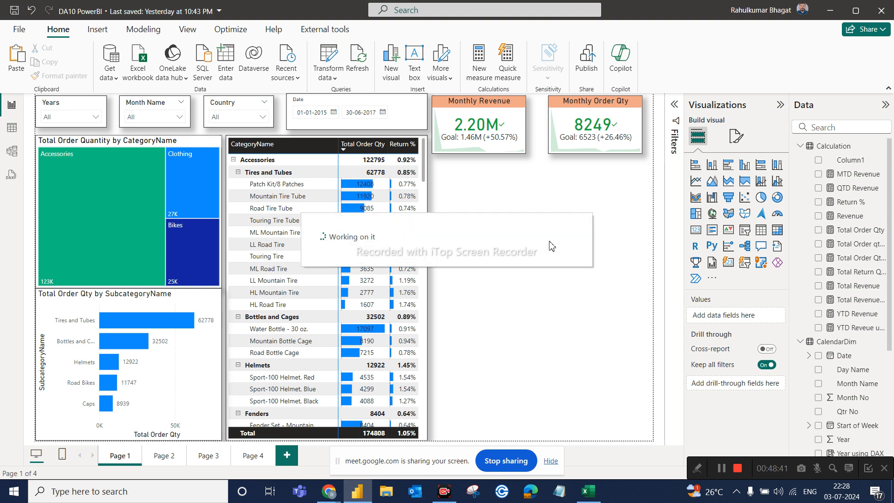